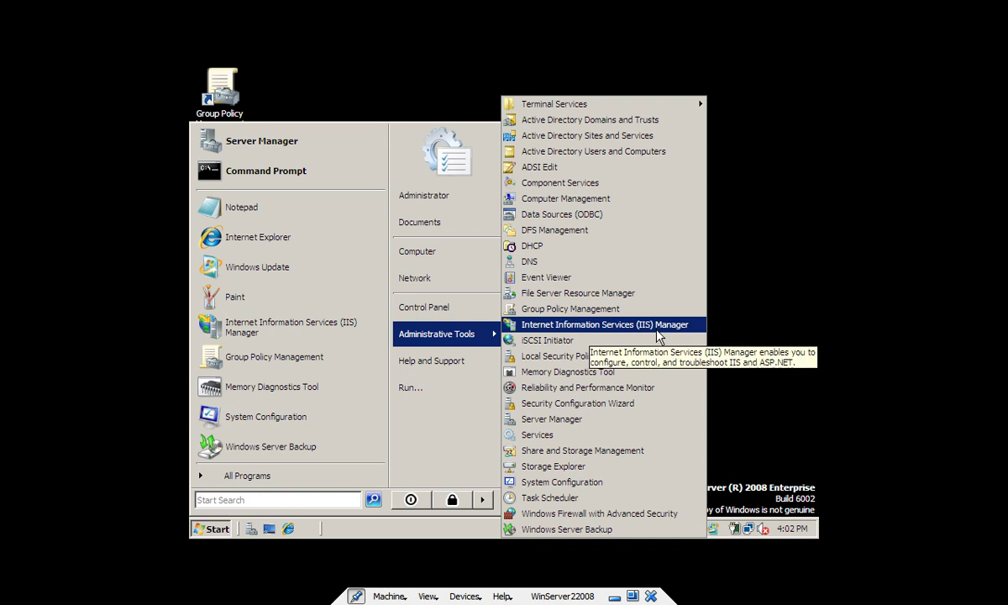
Step: Open Internet Information Services (IIS) Manager maximized and show the Default Web Site under SERVER2's Sites
left_click(659, 334)
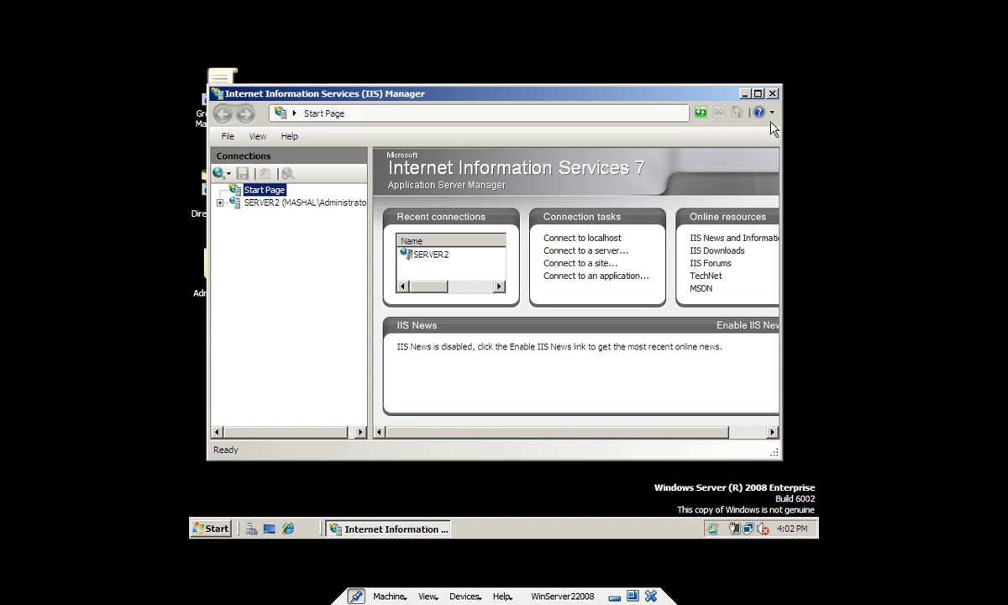
left_click(756, 93)
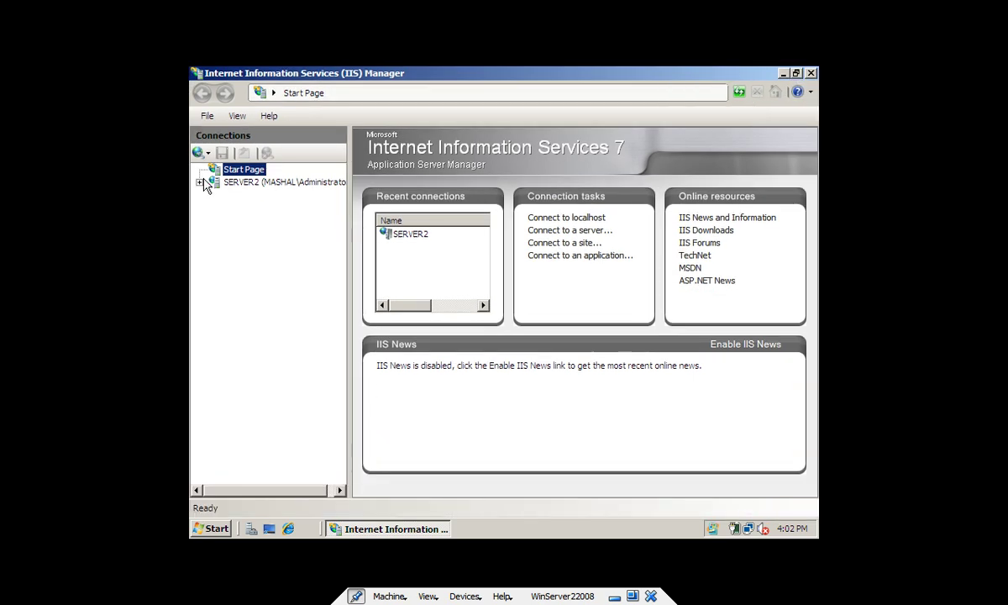
left_click(233, 183)
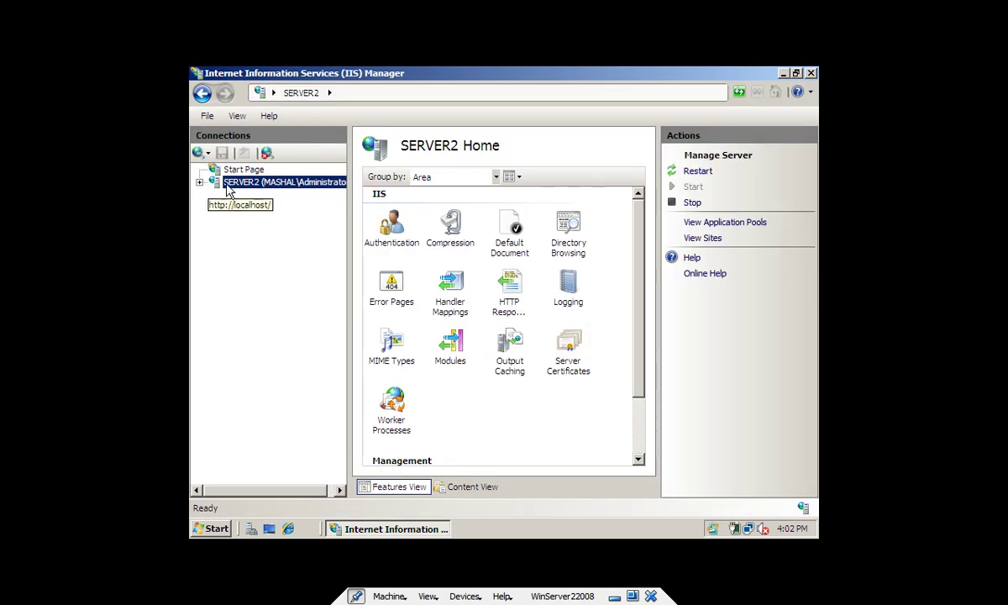
left_click(199, 182)
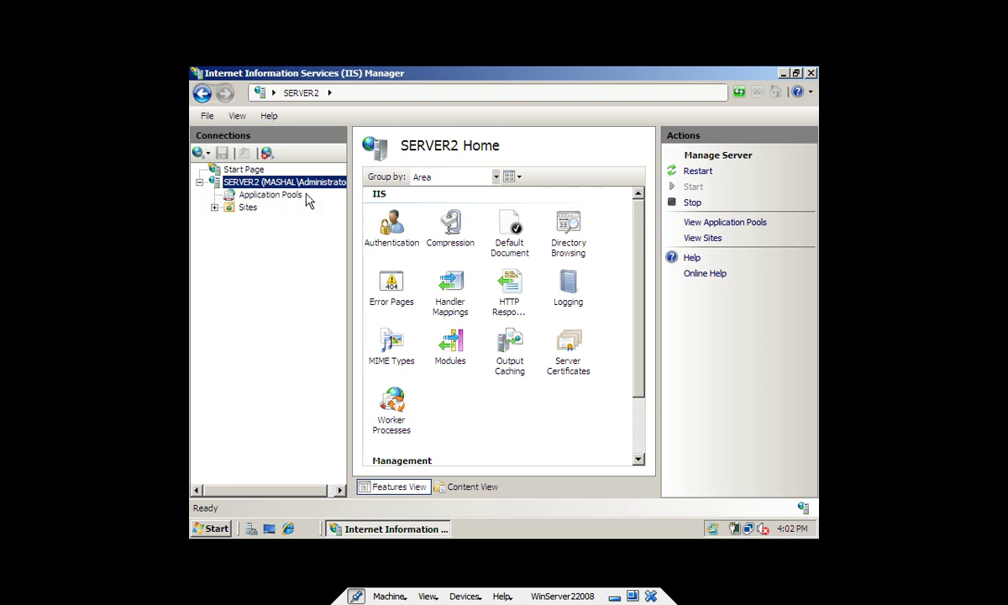
left_click(245, 208)
left_click(214, 208)
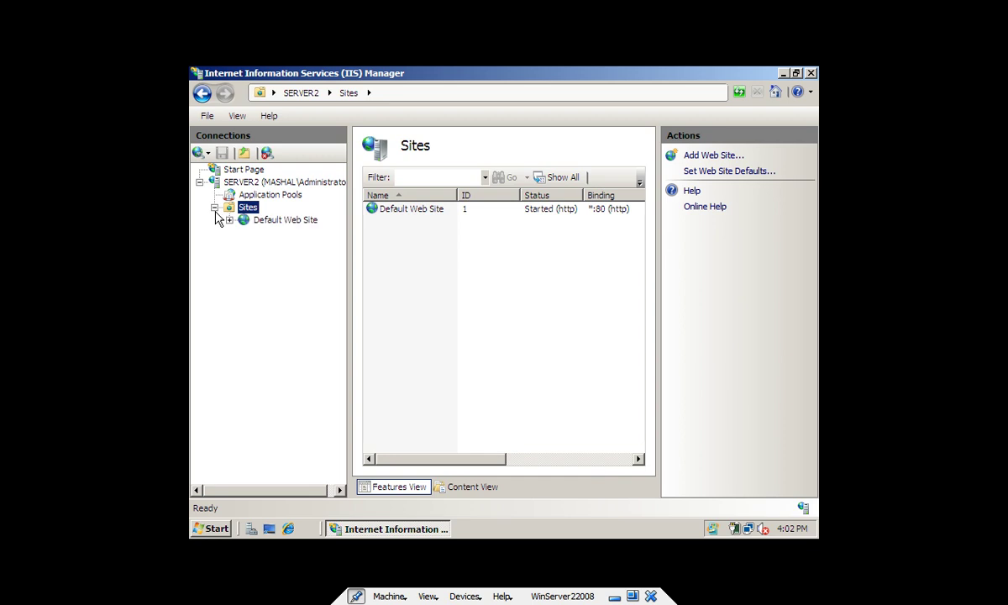
left_click(269, 223)
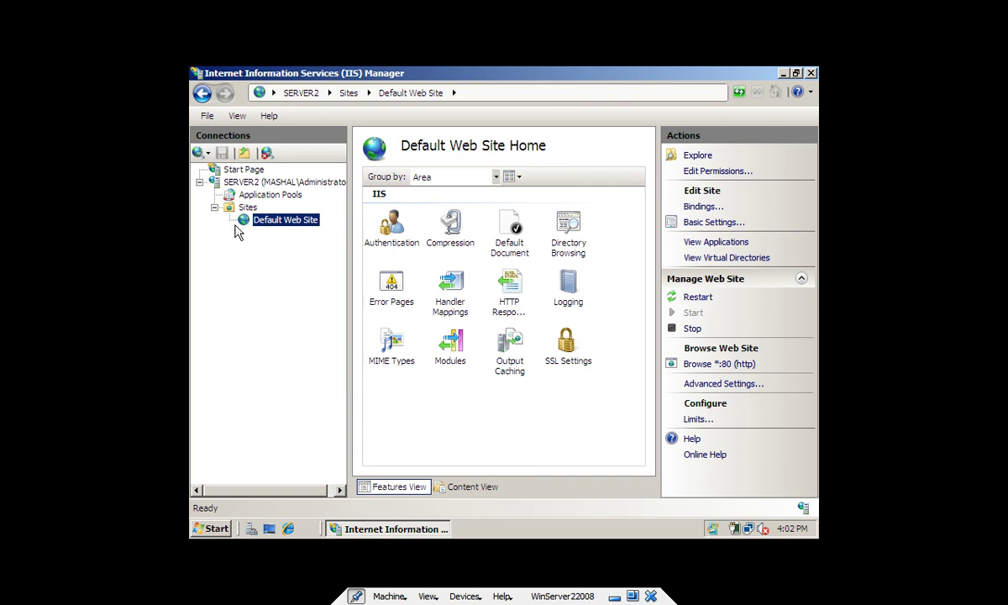
Step: Open C:\inetpub\wwwroot, select its two default site files, and move the folder window down to reveal IIS Manager
left_click(216, 528)
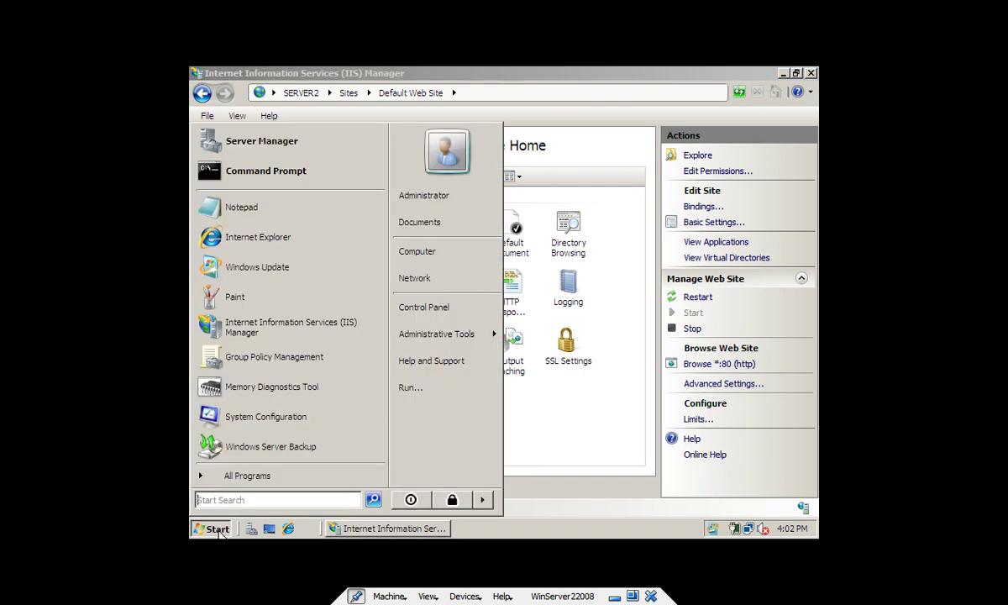
left_click(429, 255)
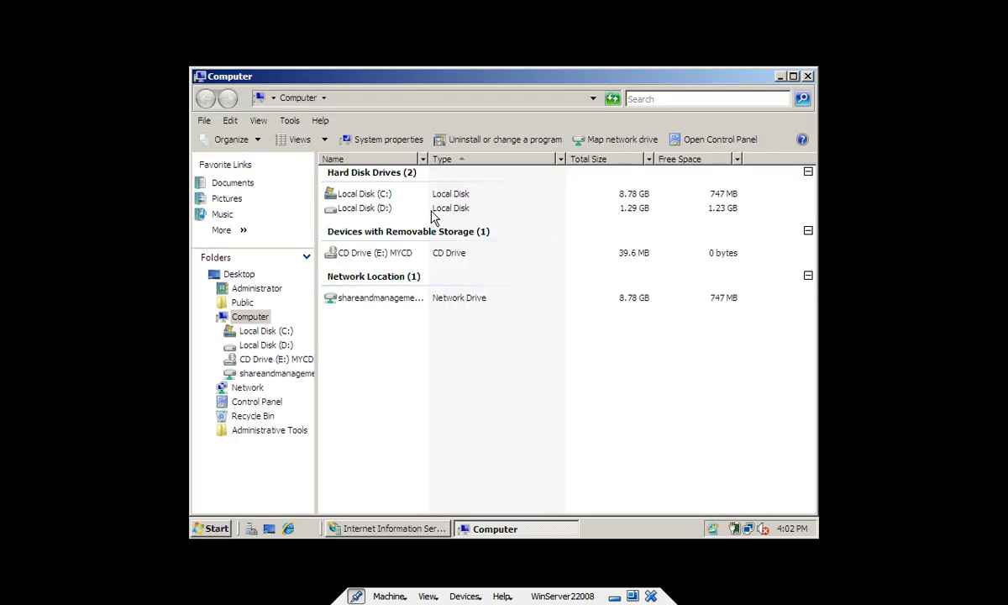
double_click(466, 202)
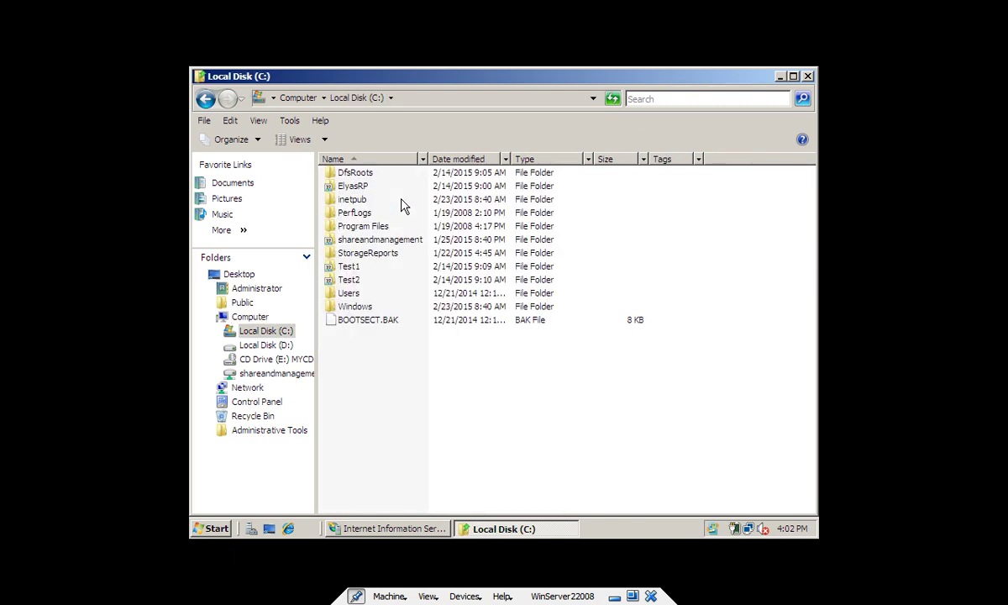
double_click(357, 203)
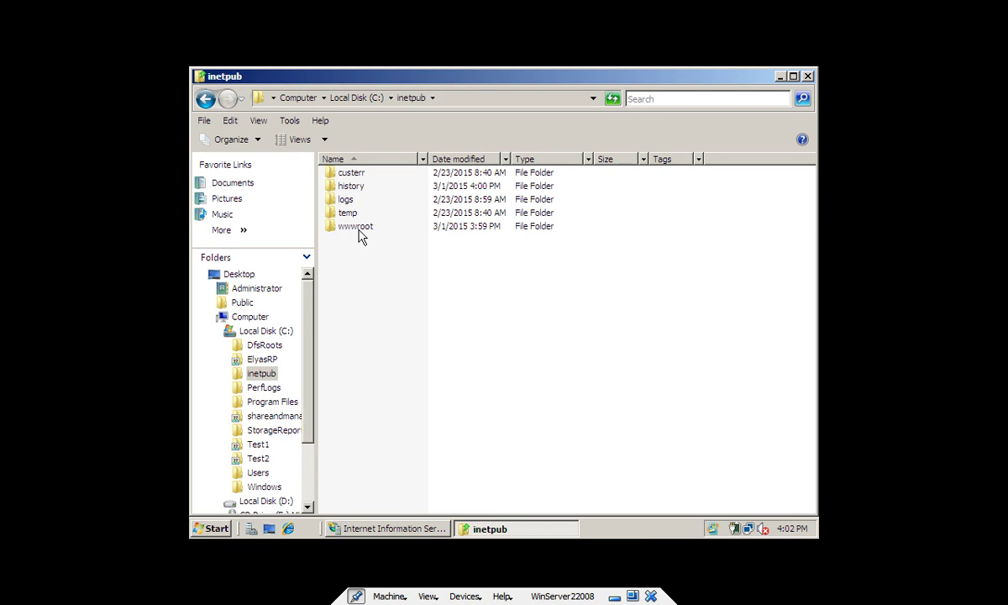
double_click(359, 229)
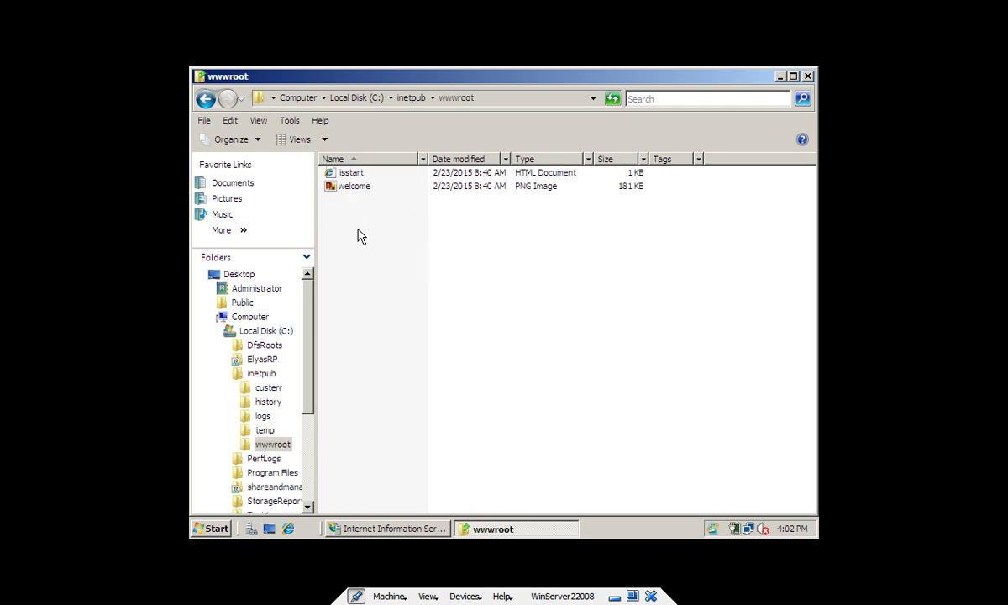
left_click_drag(367, 248, 342, 145)
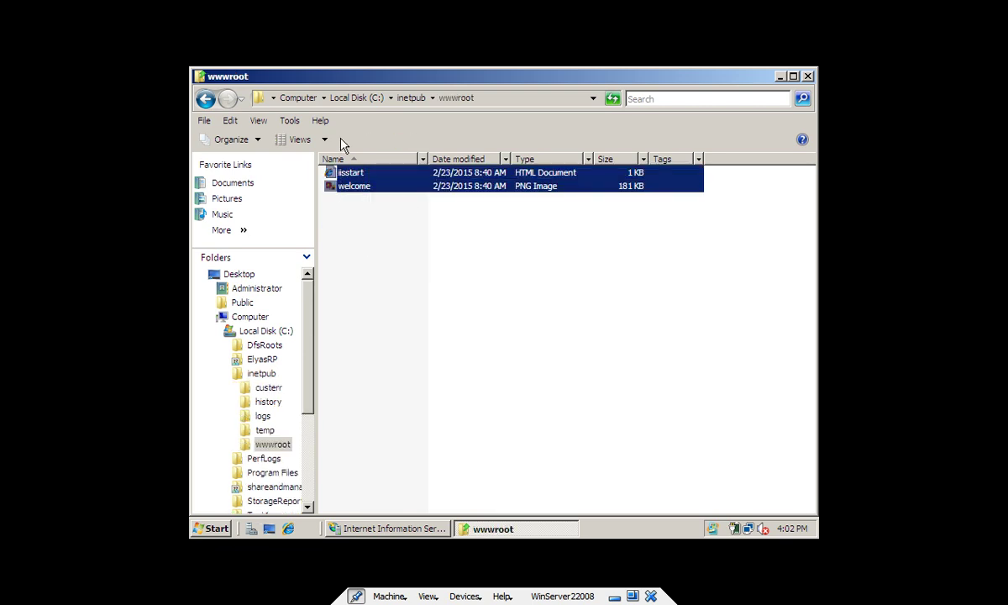
left_click_drag(385, 84, 401, 315)
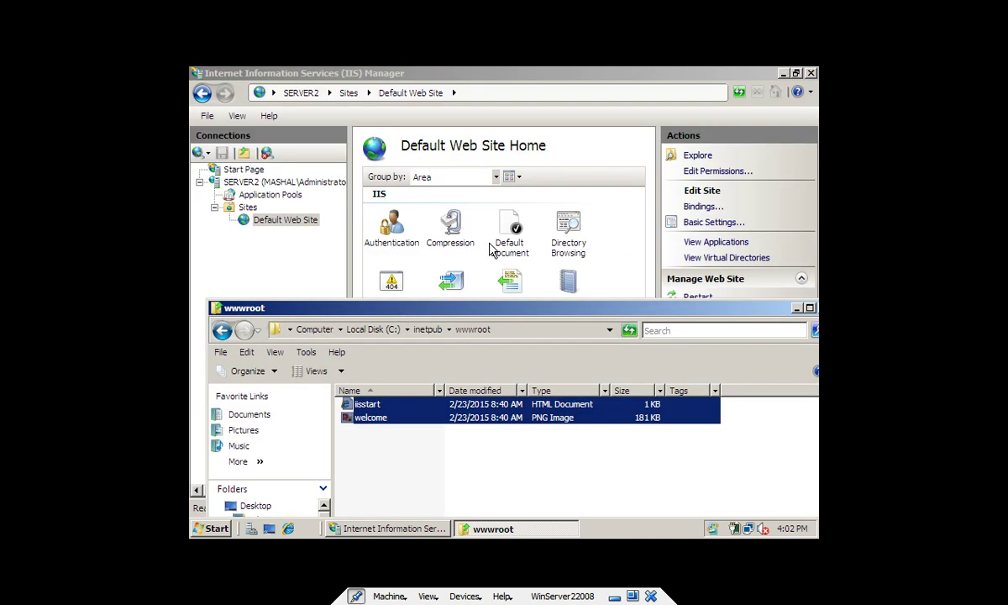
Step: Browse the Default Web Site on *:80 (http) from IIS Manager, and close the browser after viewing the page
right_click(290, 221)
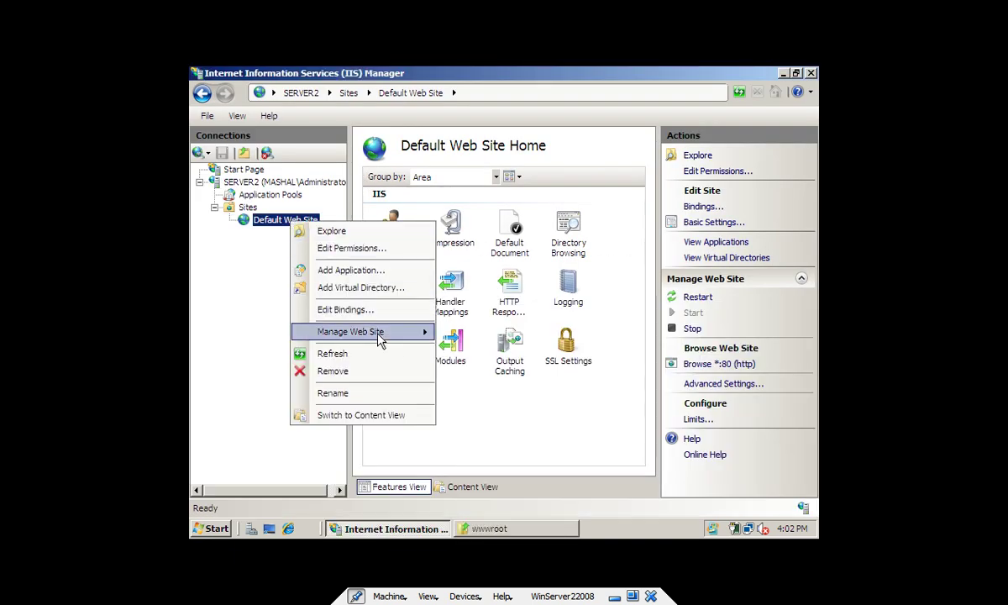
mouse_move(380, 336)
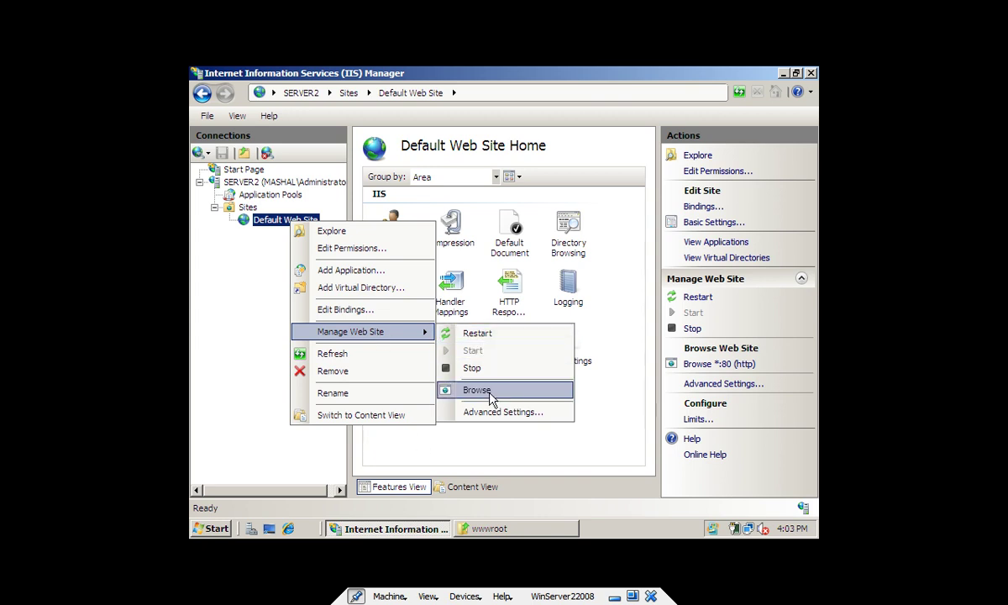
left_click(718, 366)
left_click(720, 364)
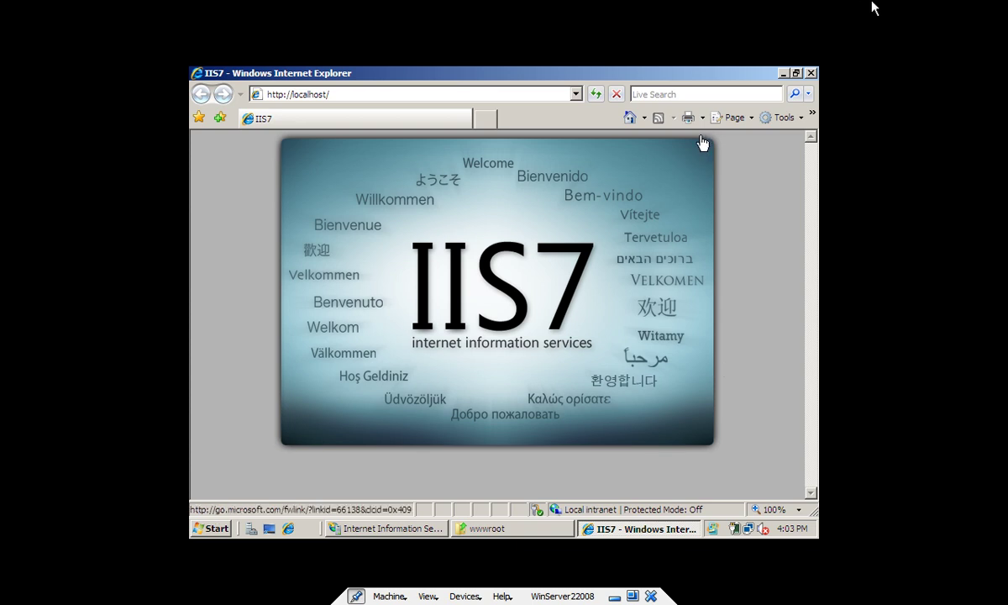
left_click(812, 73)
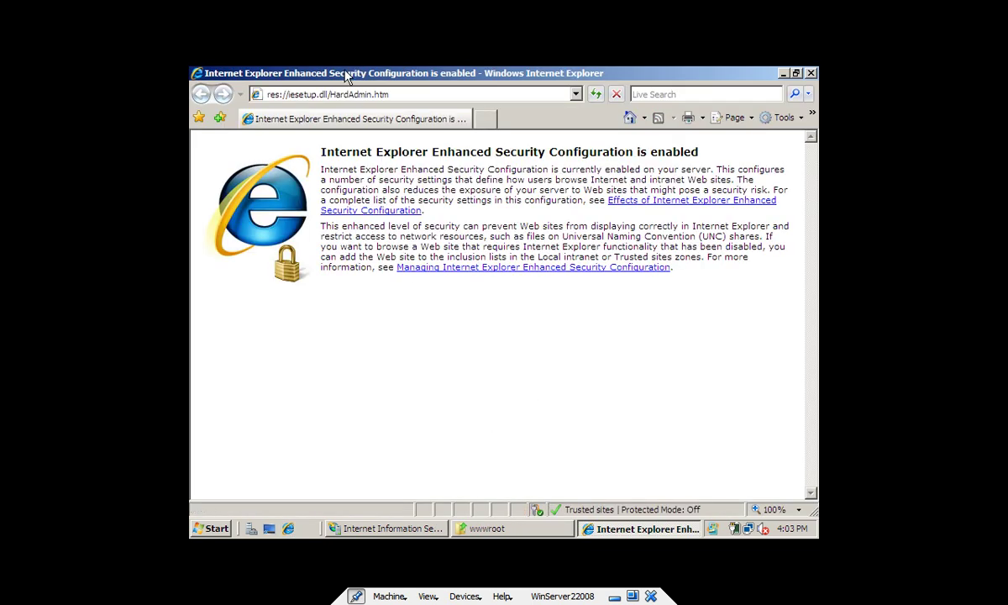
Step: Look up the server's IPv4 address by running IPCONFIG in a command prompt
left_click(328, 94)
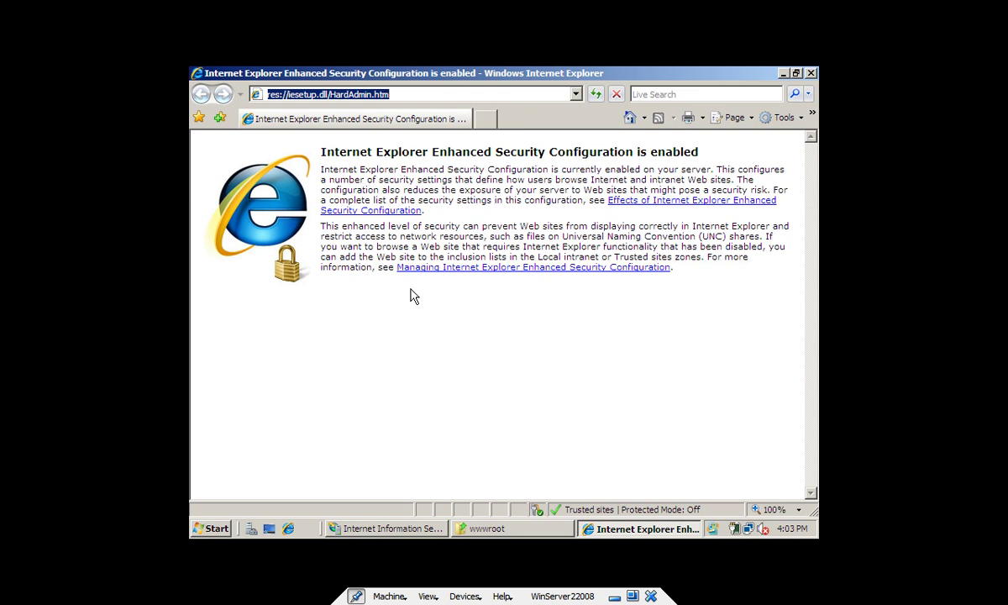
type("1")
key("super+r")
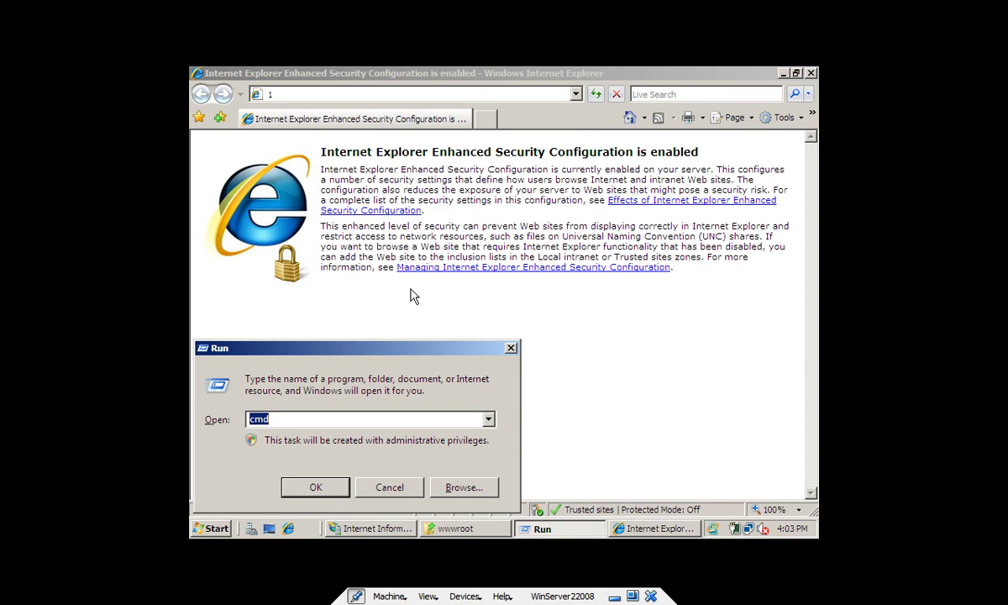
key("Return")
type("I")
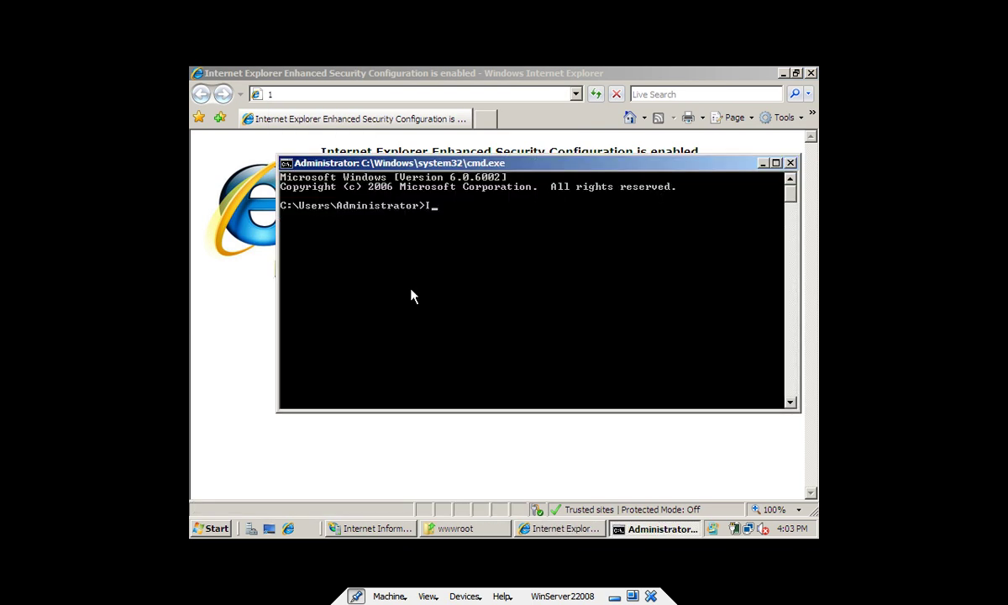
type("PCONFIG")
key("Return")
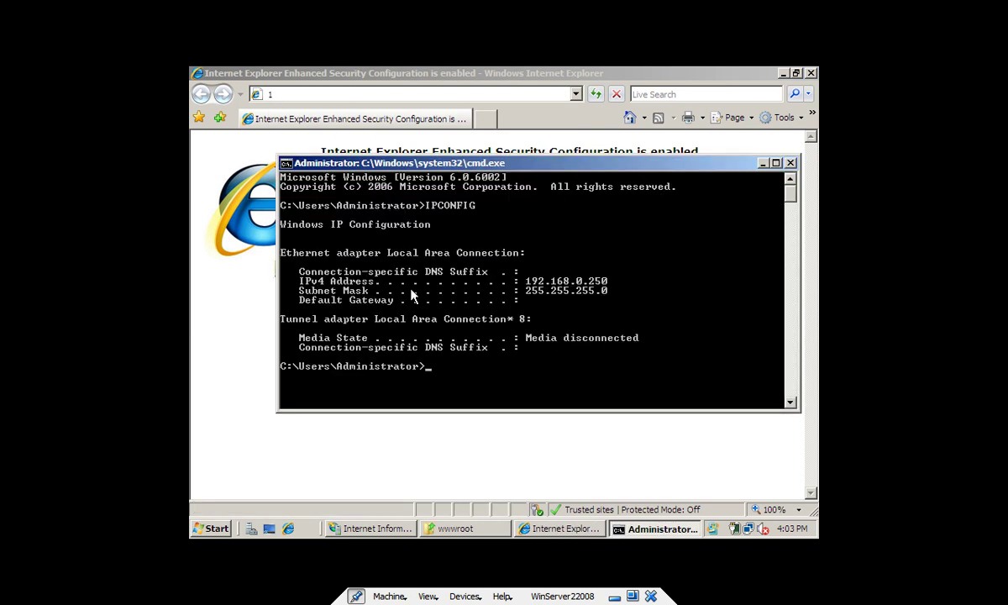
left_click(335, 93)
type("1")
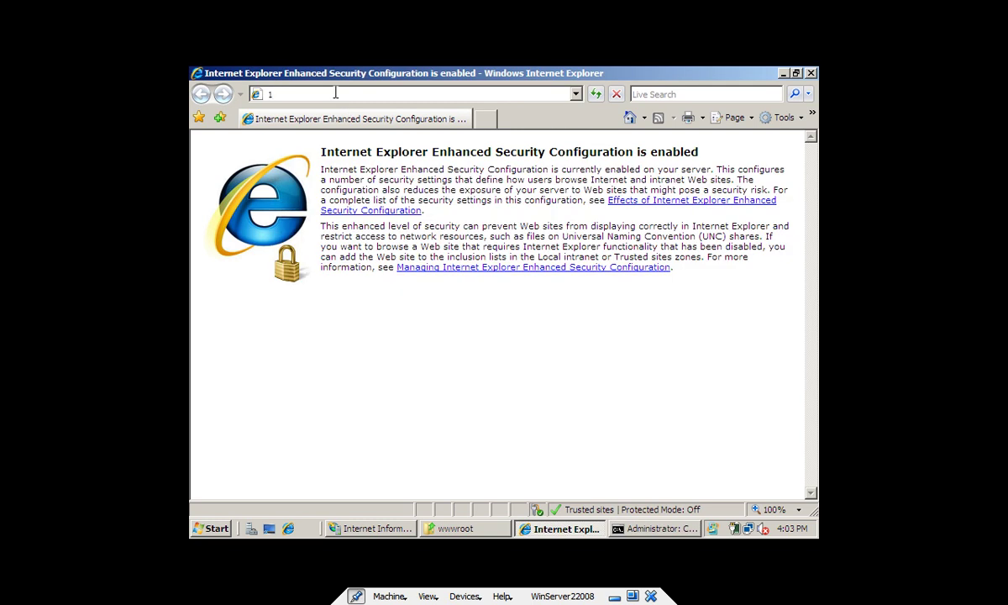
type("92")
key("Down")
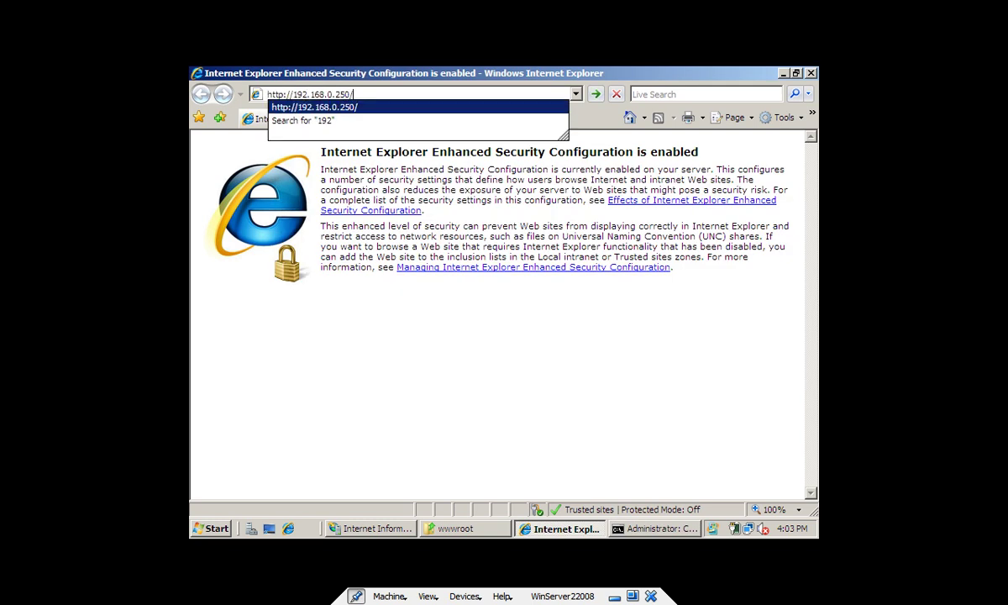
key("Return")
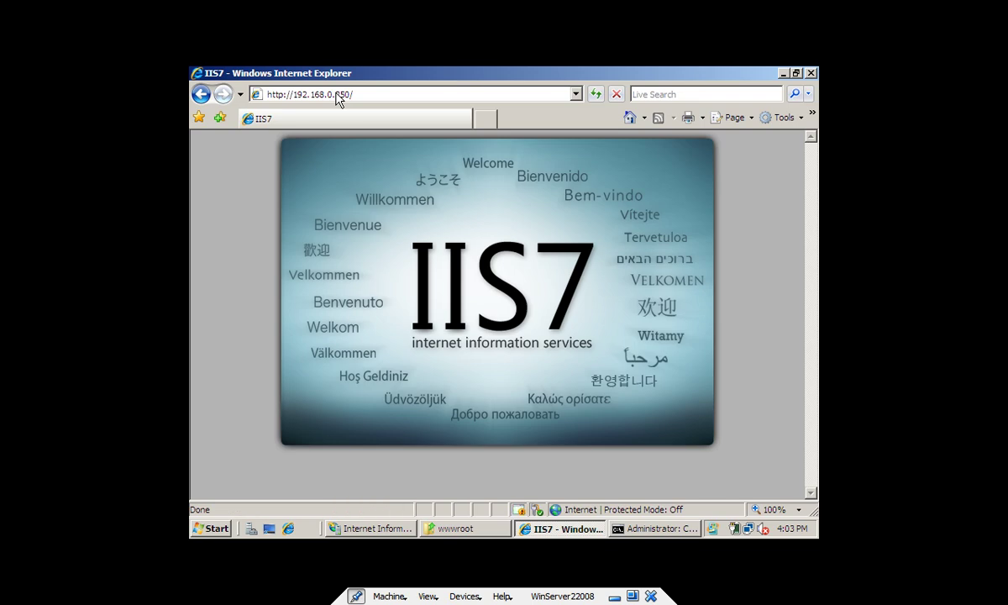
left_click(336, 94)
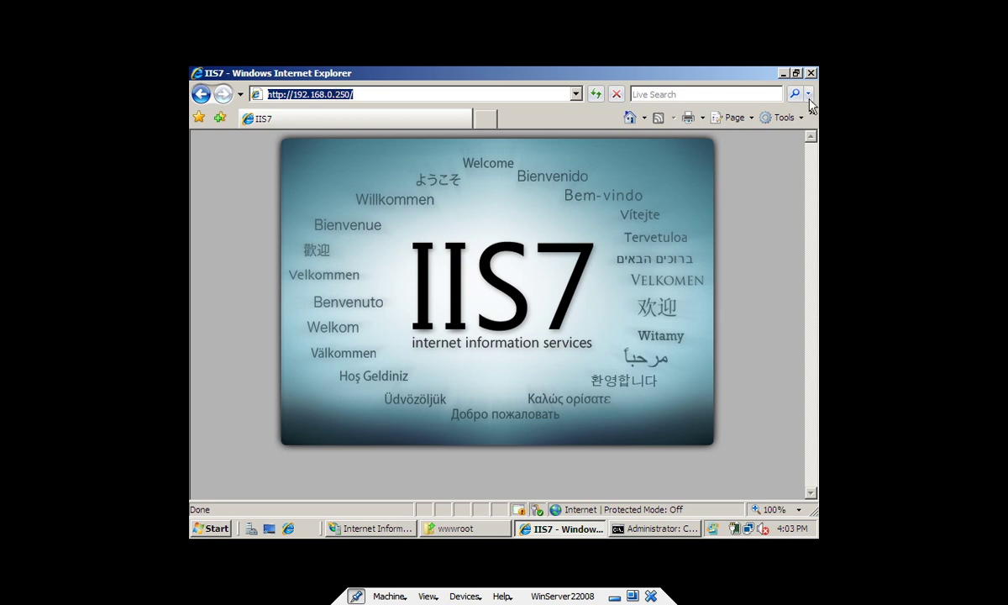
Step: Review the Default Web Site's http binding on port 80 in IIS Manager without changing it, and return to the site's page in the browser
left_click(374, 528)
right_click(275, 225)
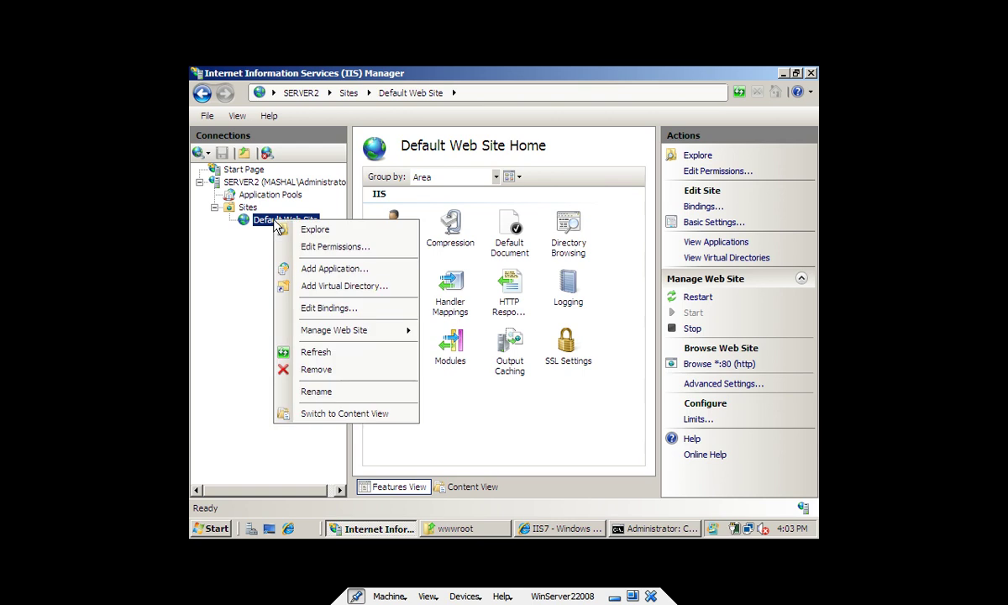
left_click(337, 311)
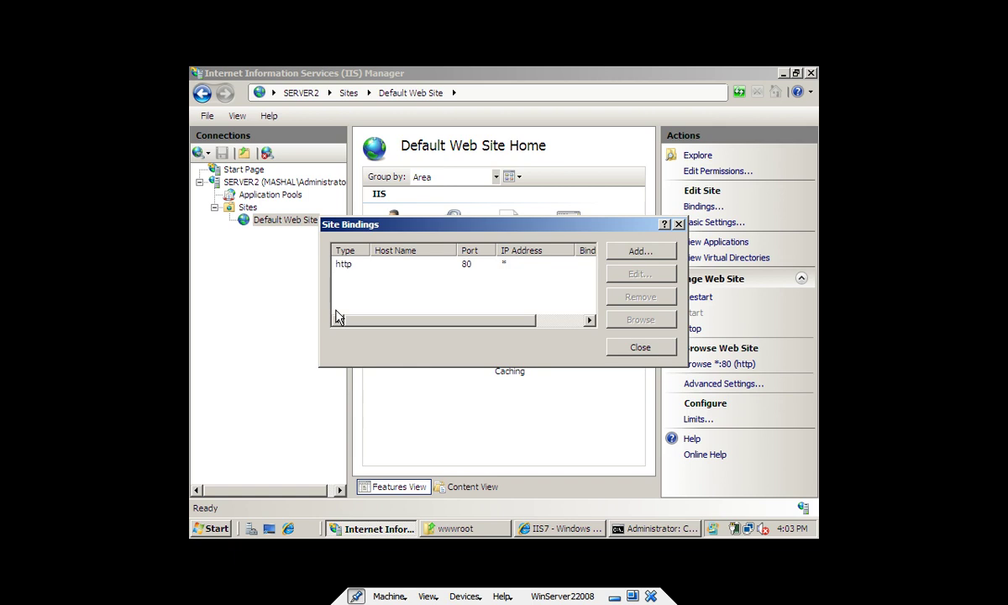
left_click(385, 267)
left_click(627, 278)
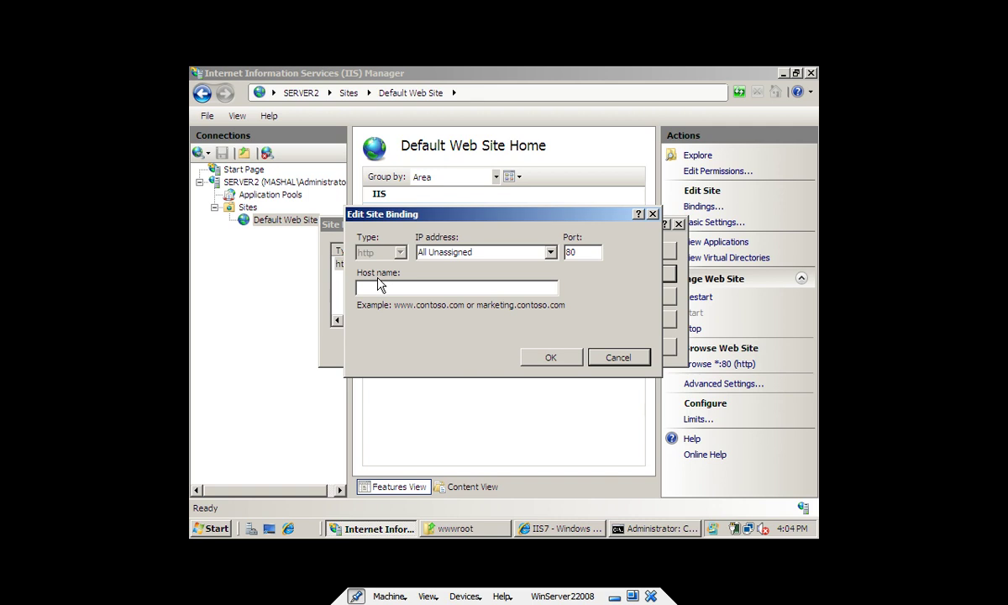
left_click(640, 359)
left_click(640, 348)
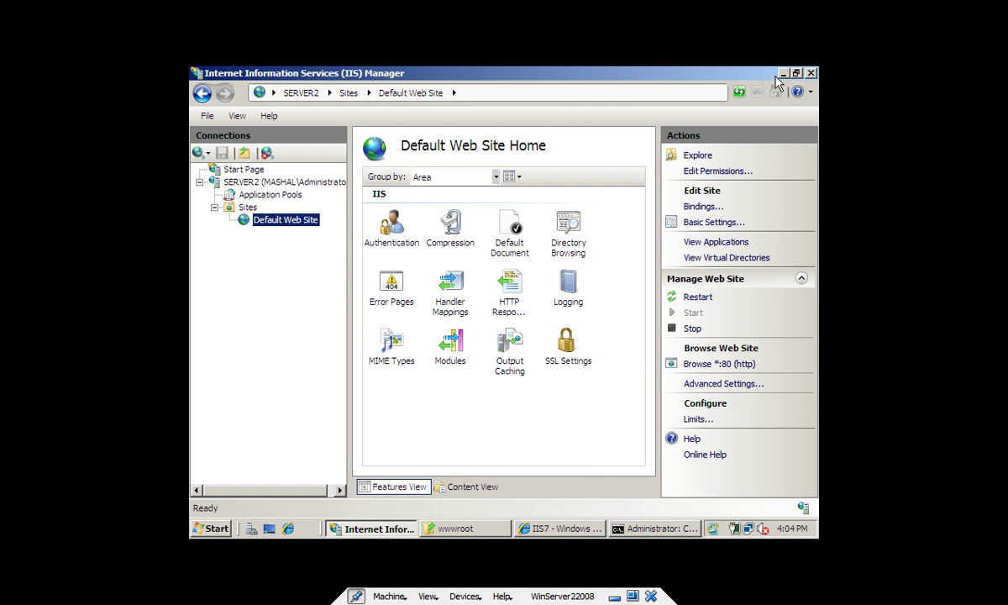
left_click(719, 364)
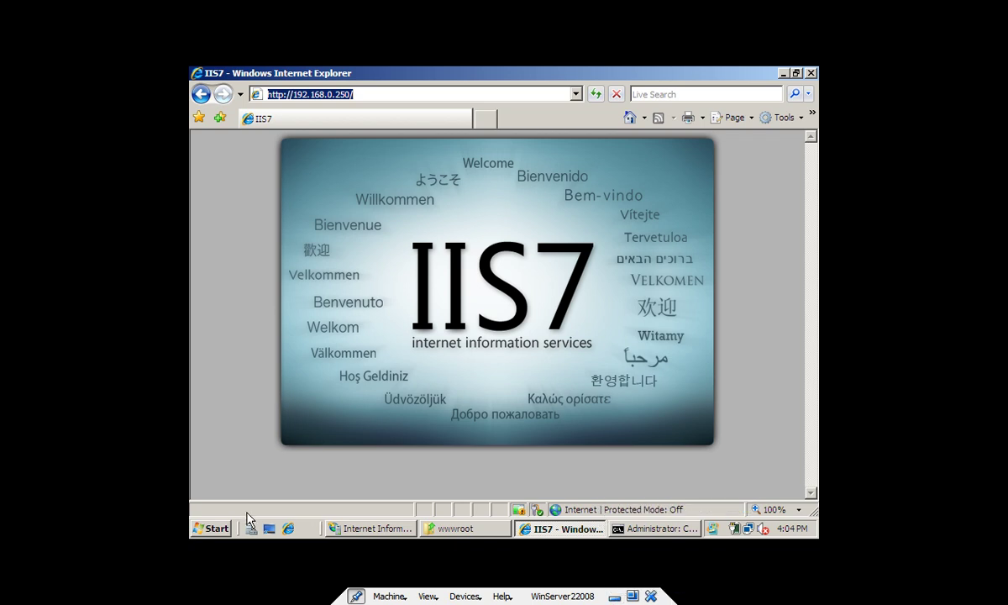
Step: Open the Main Files folder on CD Drive (E:) MYCD and select its images folder
left_click(227, 528)
left_click(417, 251)
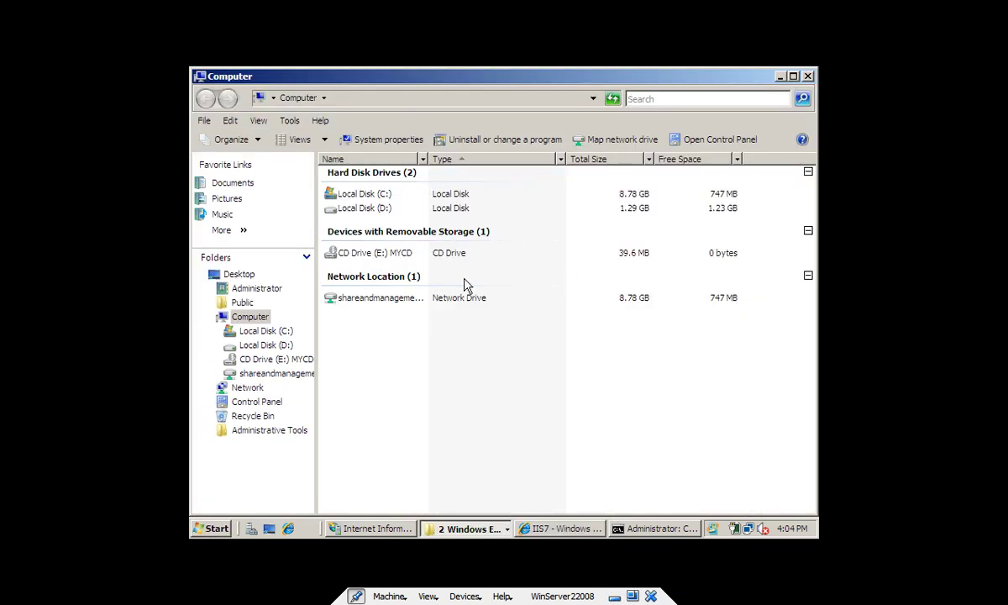
left_click(346, 252)
right_click(360, 253)
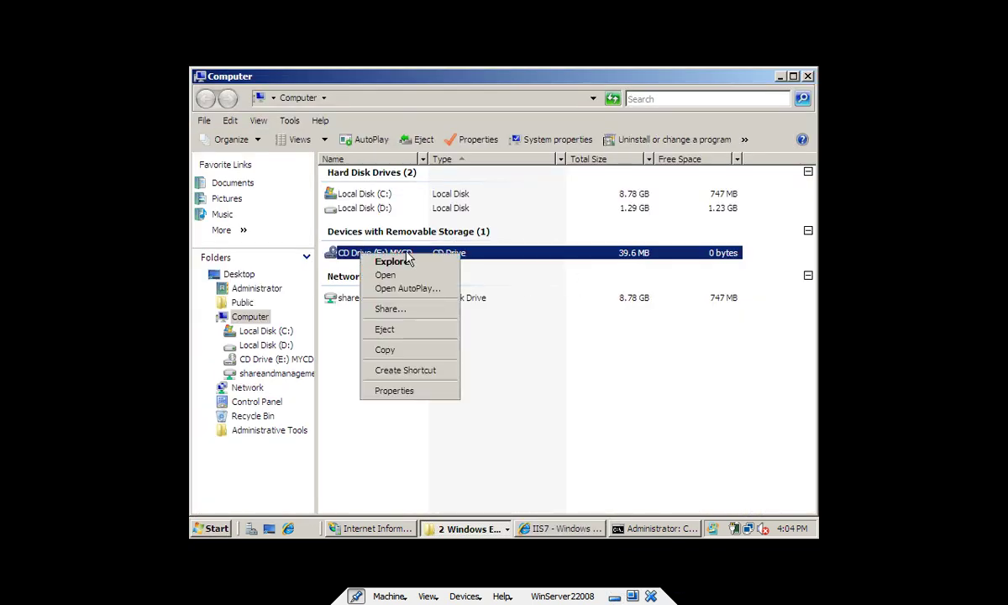
left_click(419, 278)
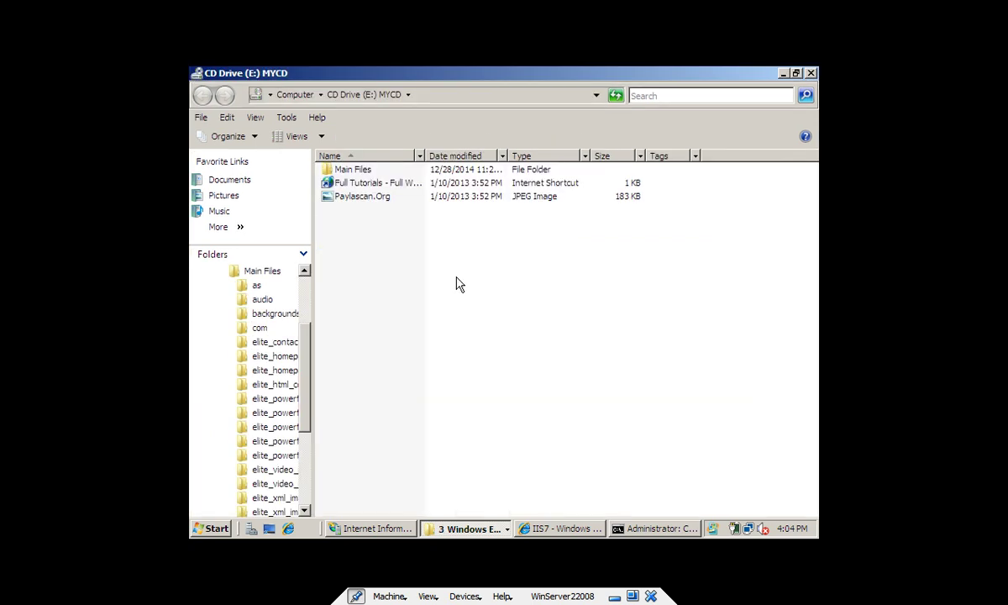
left_click(356, 171)
double_click(356, 170)
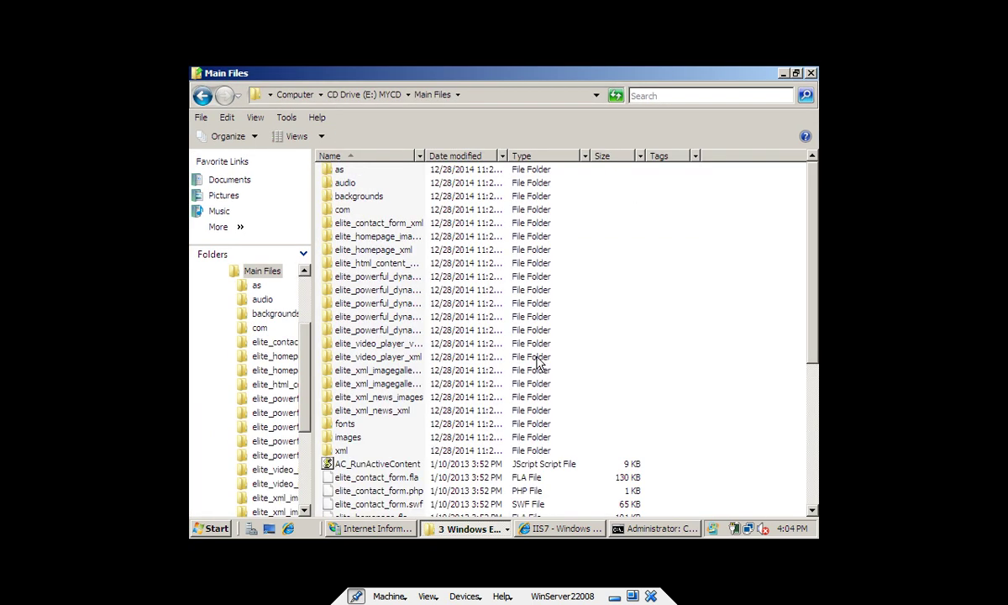
mouse_move(813, 295)
left_mouse_down()
mouse_move(806, 467)
mouse_move(813, 296)
left_mouse_up()
left_click(616, 435)
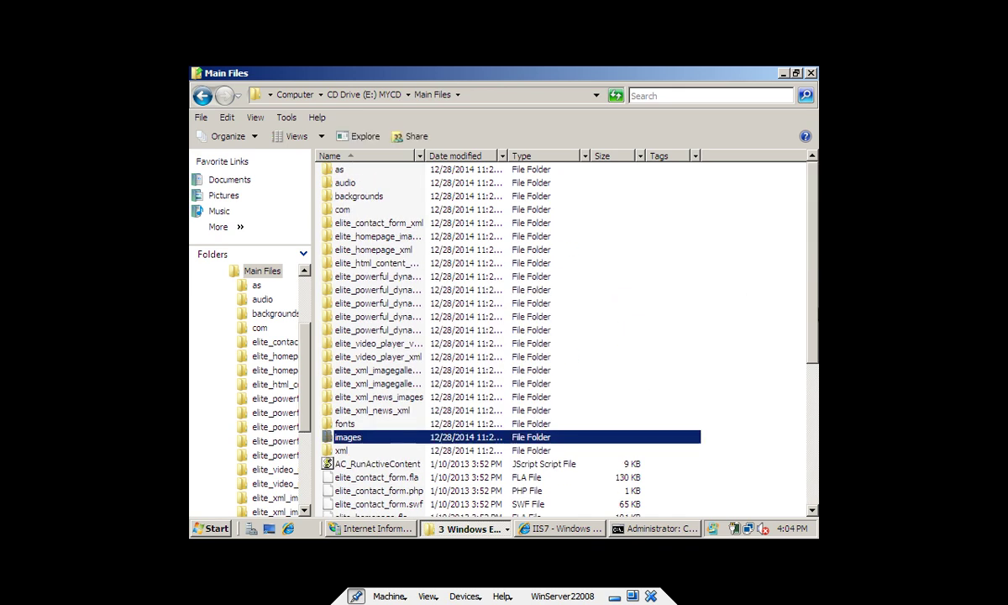
Step: Return to the root of CD Drive (E:) MYCD, copy the Main Files folder, and close its window
scroll(785, 302, "down", 6)
scroll(788, 480, "up", 6)
key("BackSpace")
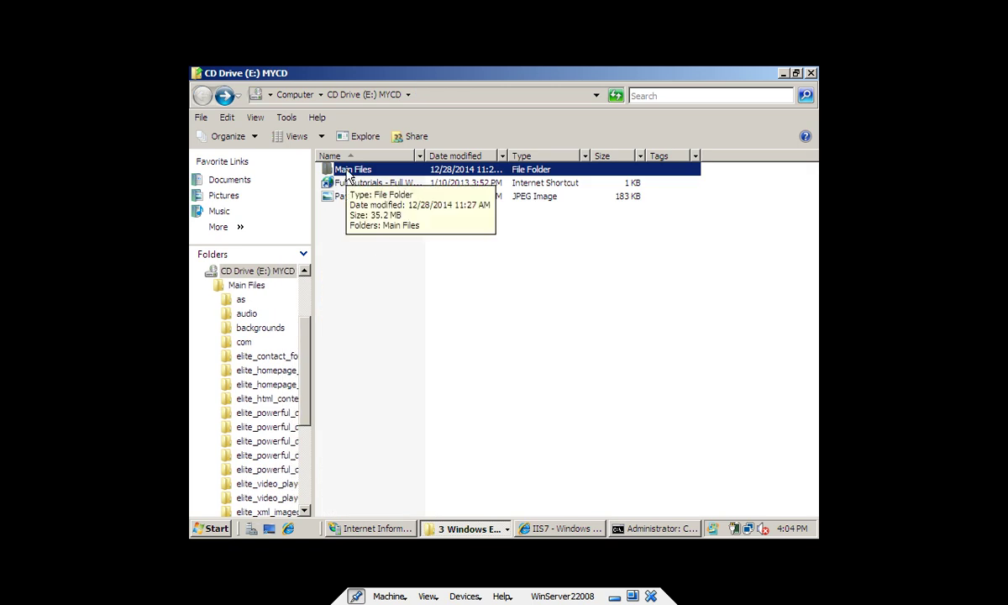
right_click(346, 171)
left_click(373, 254)
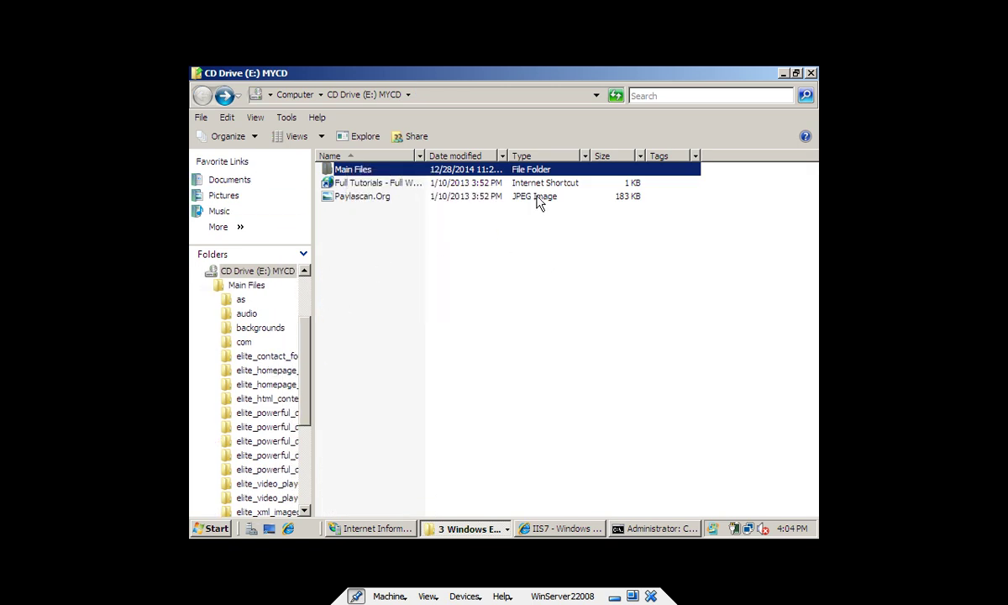
key("alt+F4")
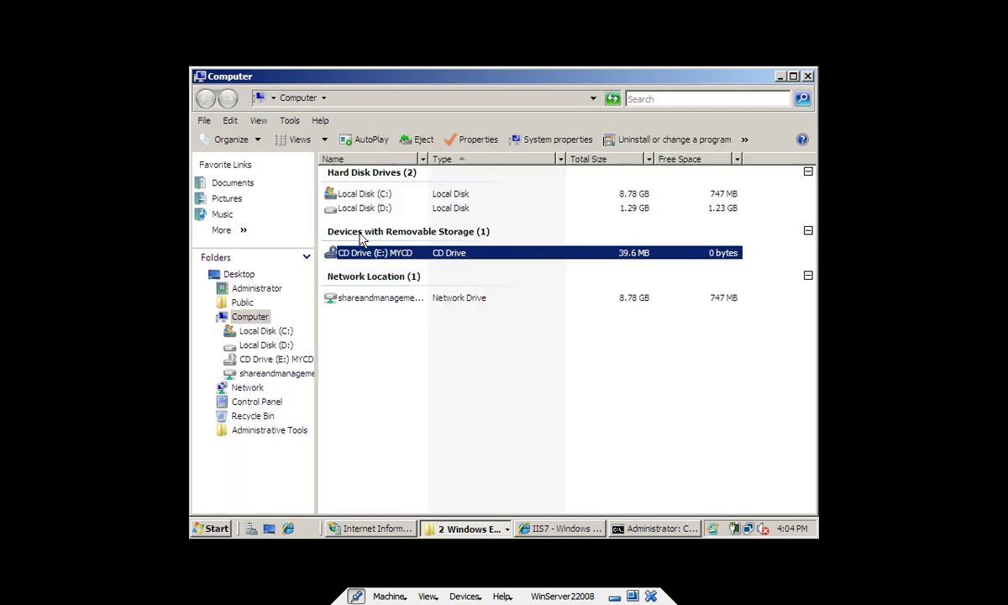
Step: Paste the copied Main Files folder into C:\inetpub\wwwroot
left_click(363, 194)
double_click(363, 198)
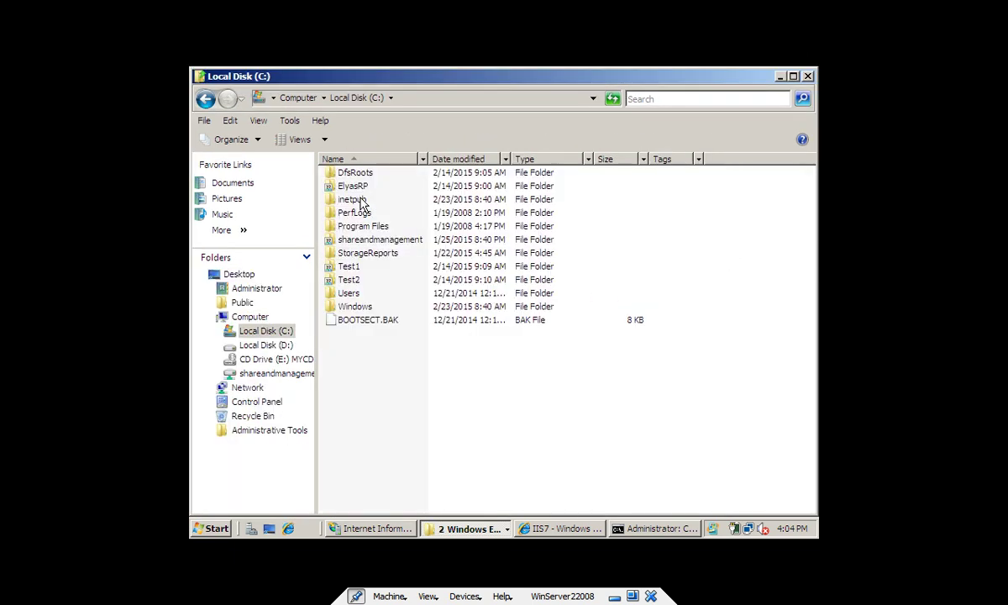
double_click(352, 201)
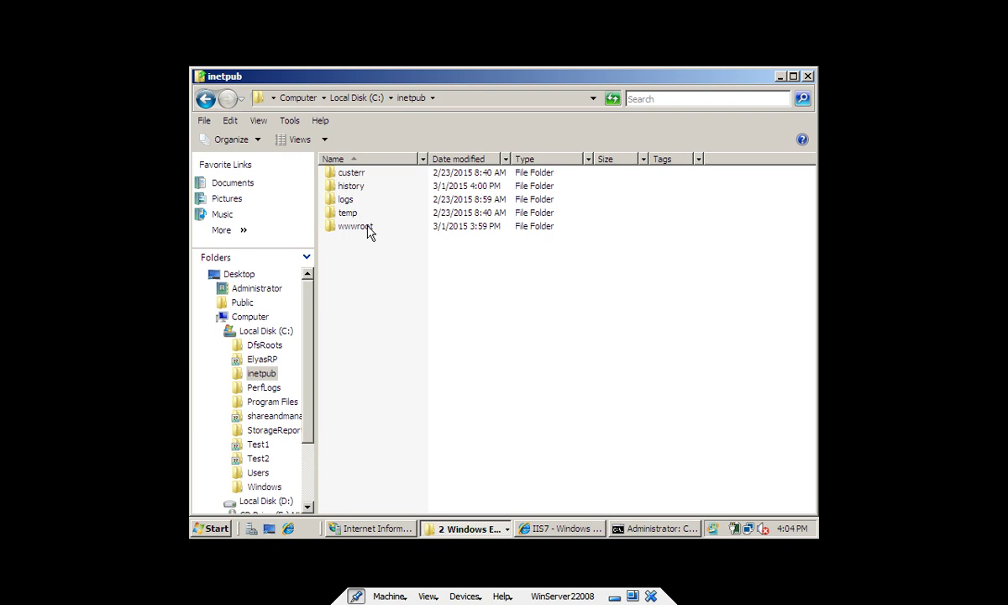
double_click(361, 226)
right_click(409, 227)
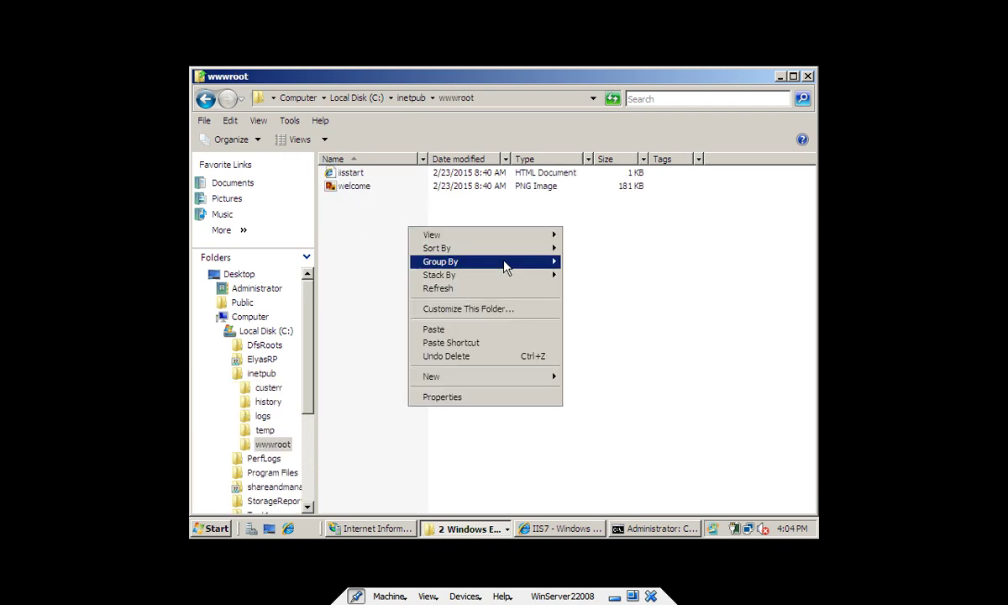
left_click(463, 336)
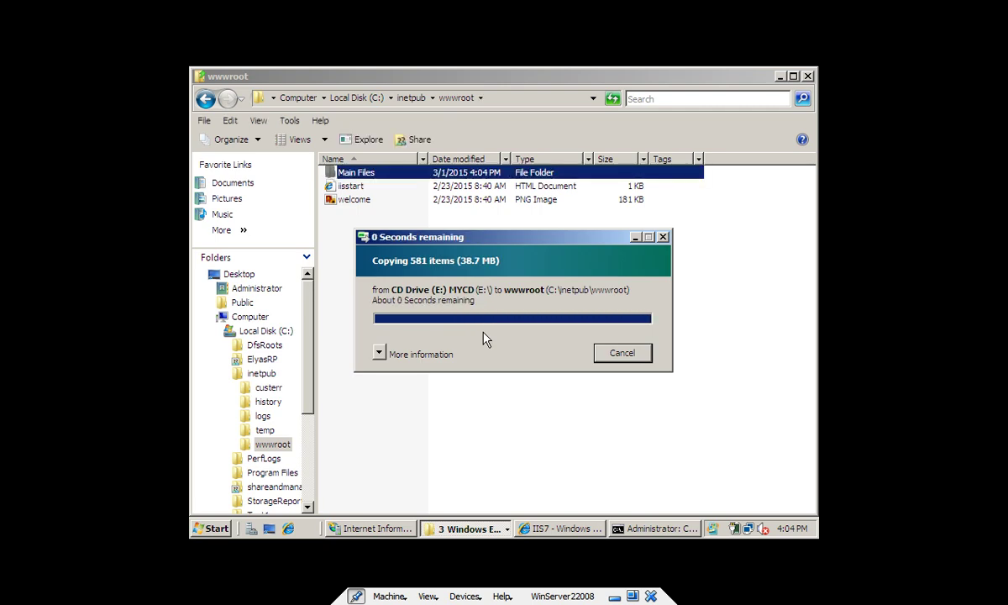
Step: Open the index HTML document from the Main Files folder in wwwroot
double_click(356, 172)
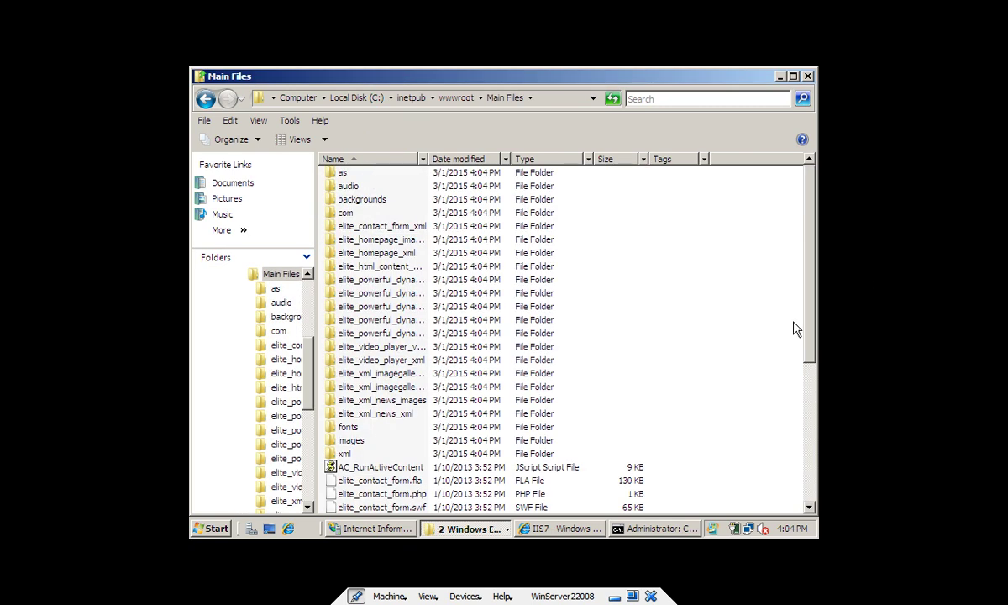
scroll(796, 330, "down", 6)
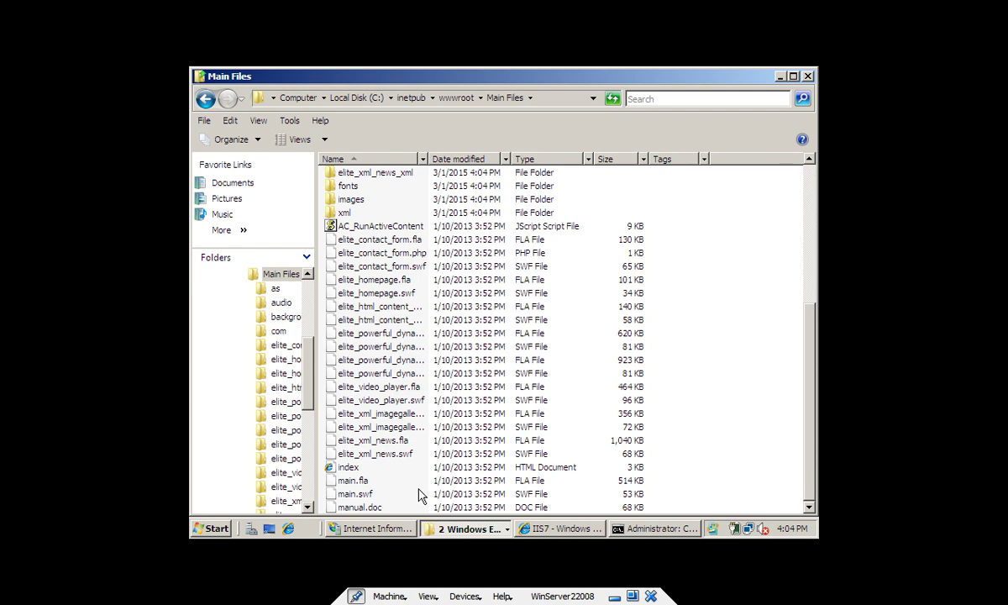
left_click(348, 468)
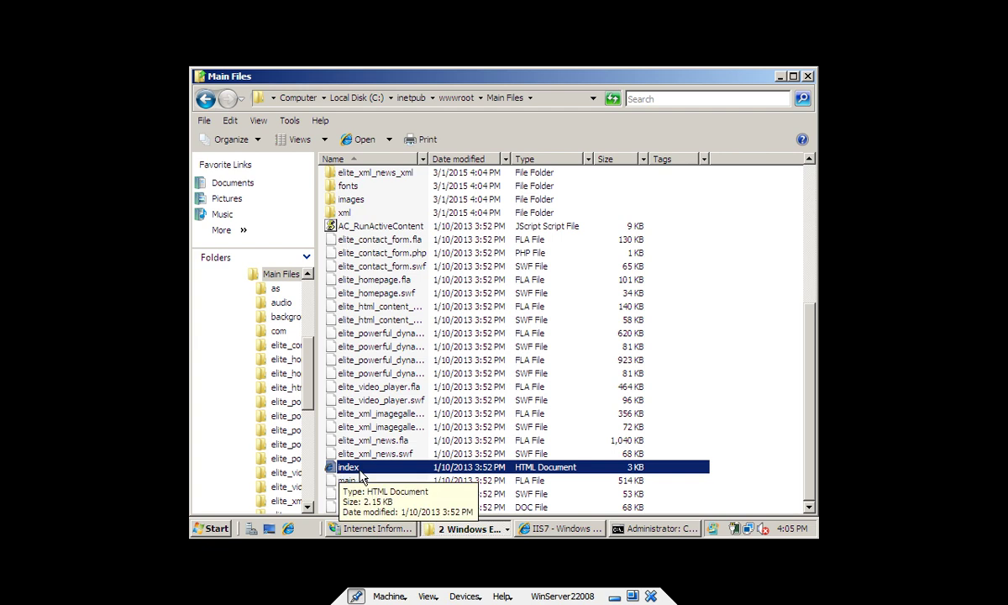
double_click(533, 471)
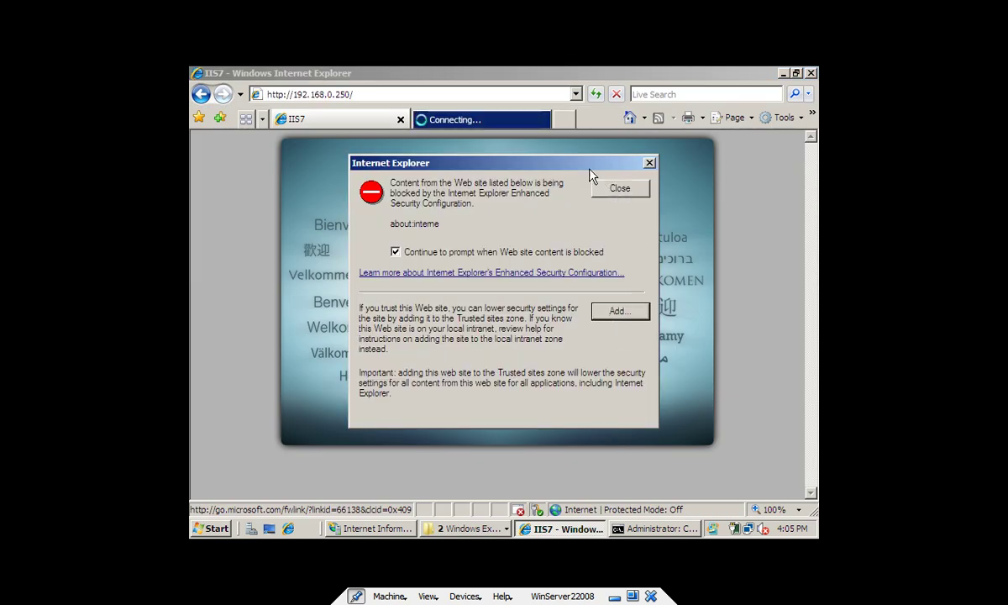
Step: Add the blocked about:interne entry to the Trusted sites zone, view the local index page, and close the browser with all its tabs
left_click(621, 190)
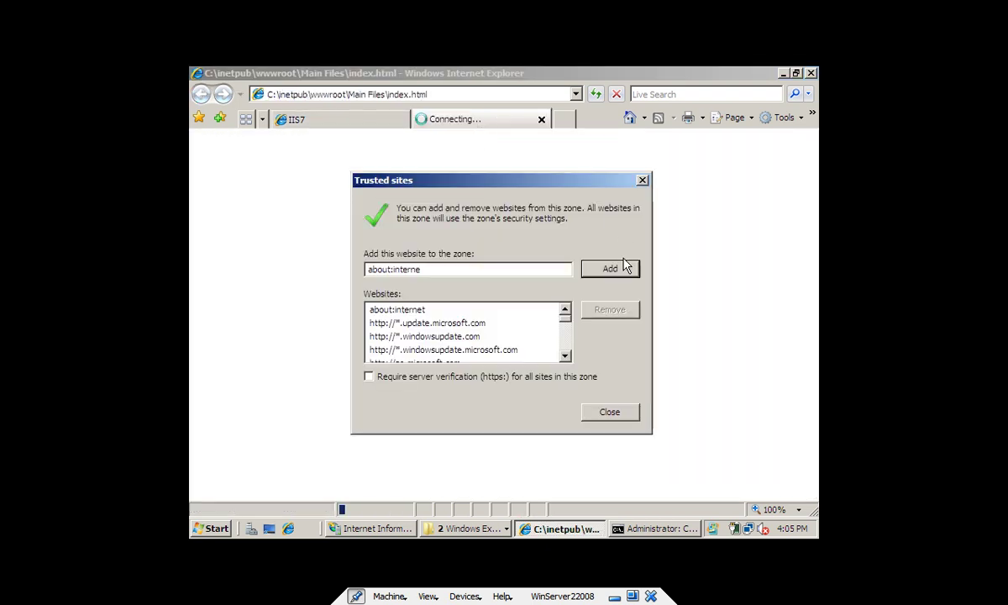
left_click(611, 269)
left_click(622, 411)
left_click(622, 353)
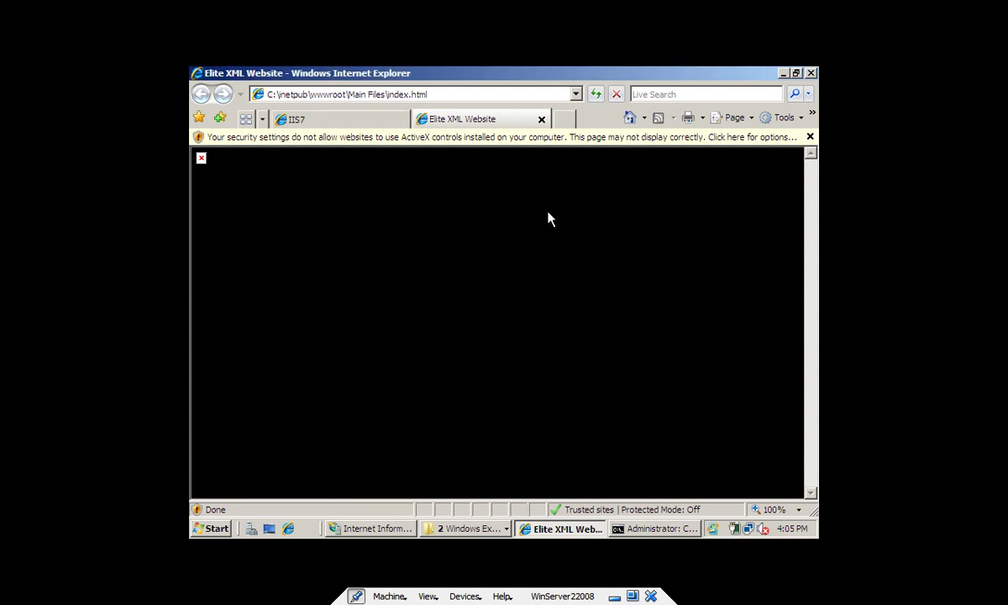
left_click(810, 74)
left_click(532, 316)
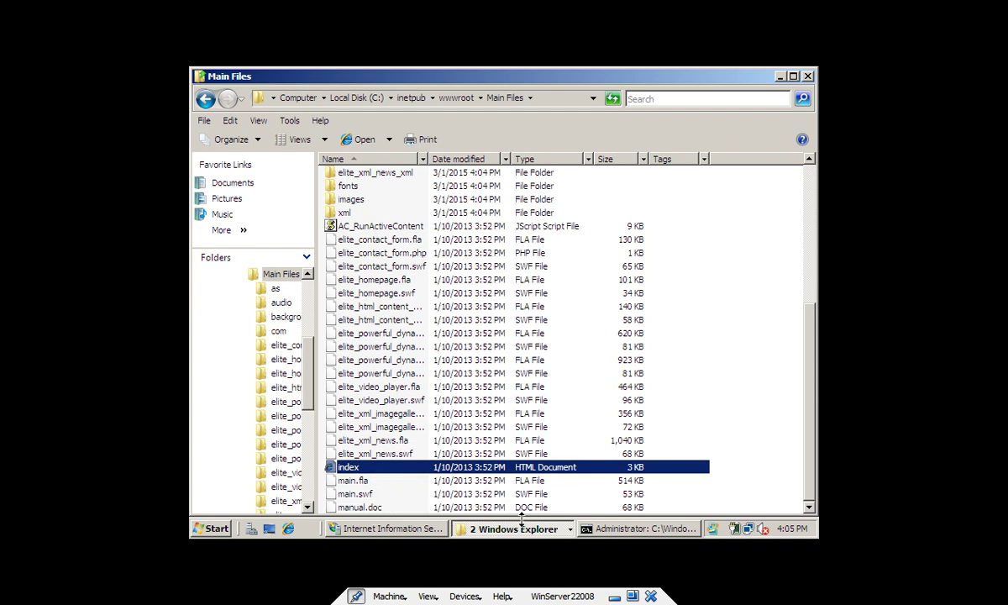
Step: In IIS Manager, start adding a new web site under Sites and name it BARG
left_click(411, 526)
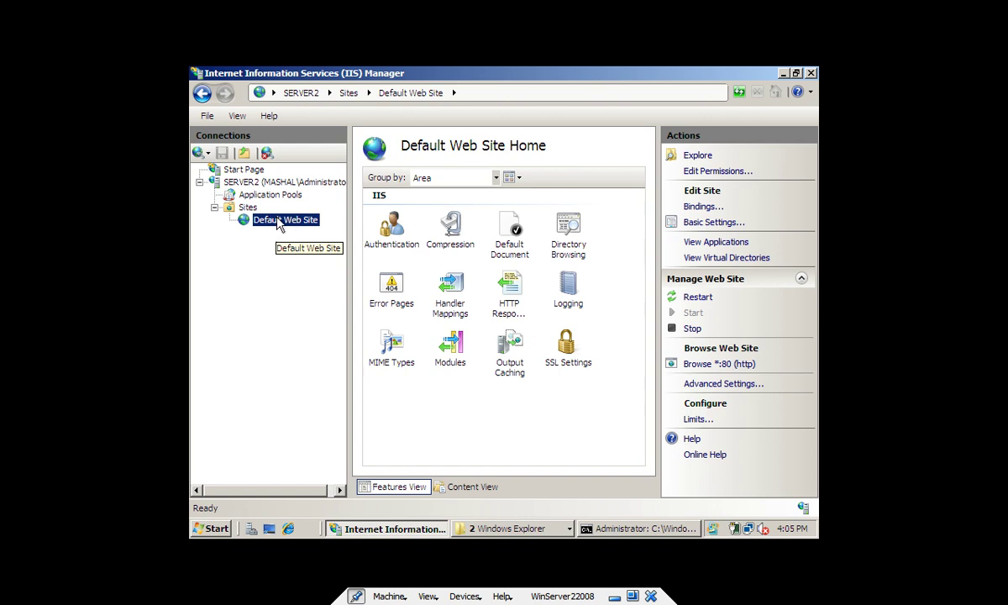
left_click(247, 209)
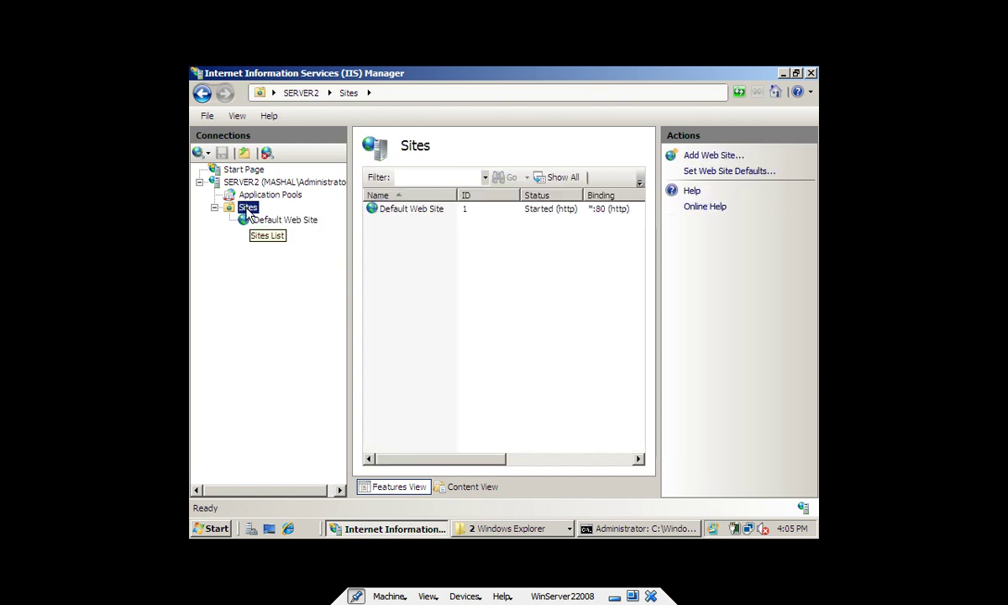
right_click(247, 213)
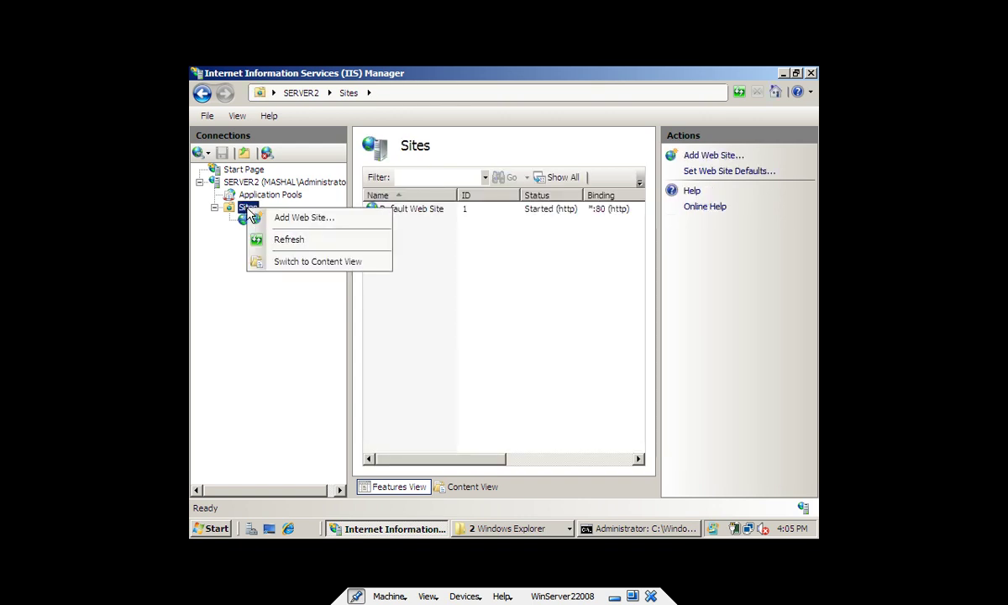
left_click(300, 220)
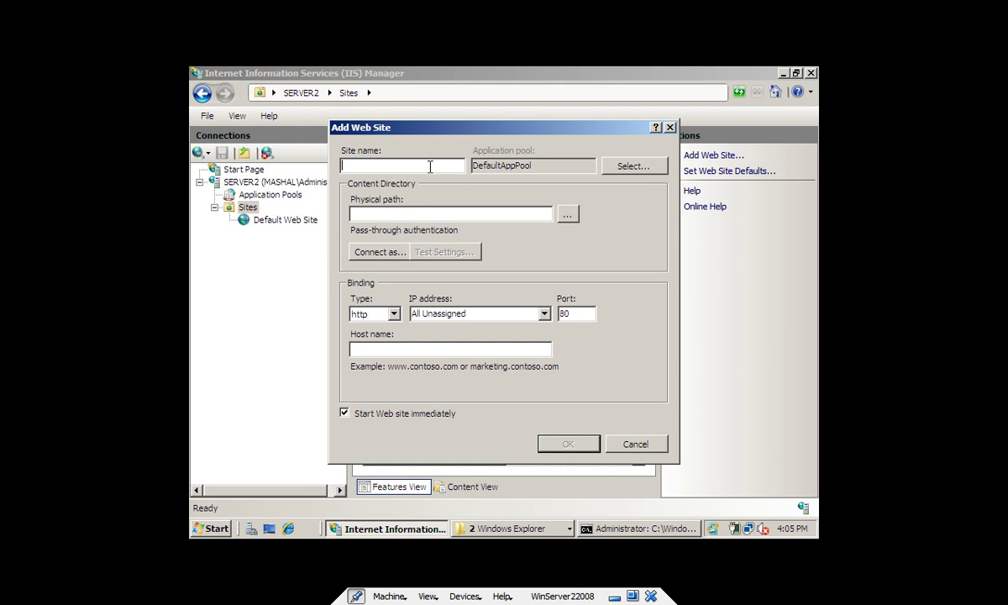
left_click_drag(424, 127, 502, 154)
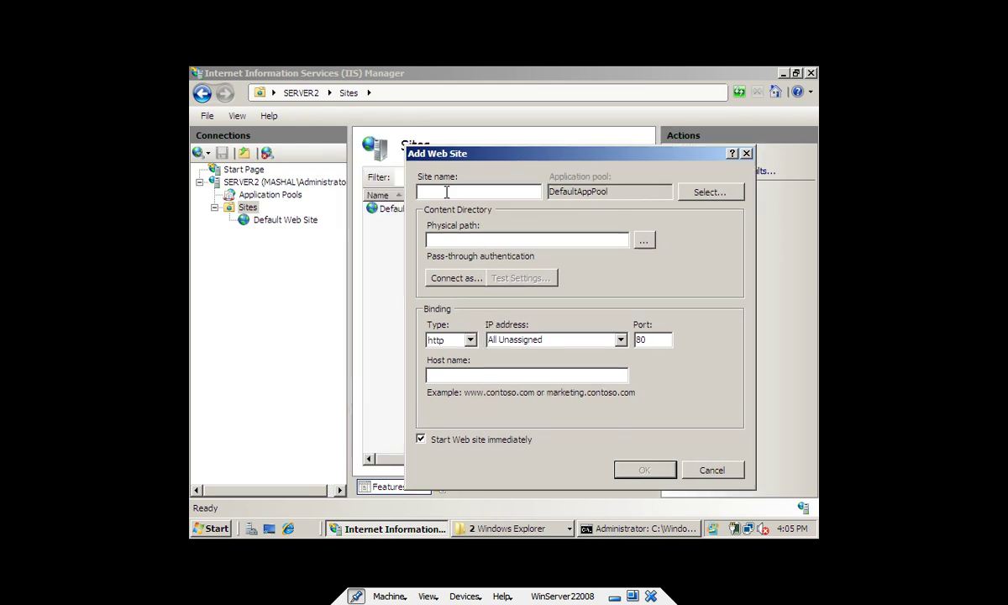
type("MA")
key("BackSpace")
key("BackSpace")
type("BARG")
Step: Set the new site's physical path to C:\inetpub\wwwroot\Main Files
left_click(643, 240)
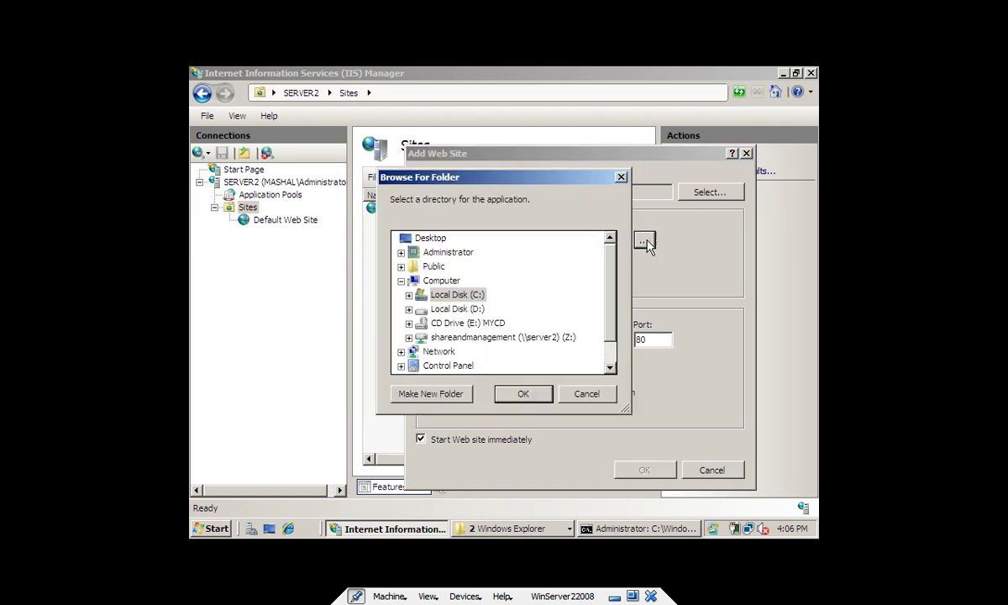
double_click(460, 296)
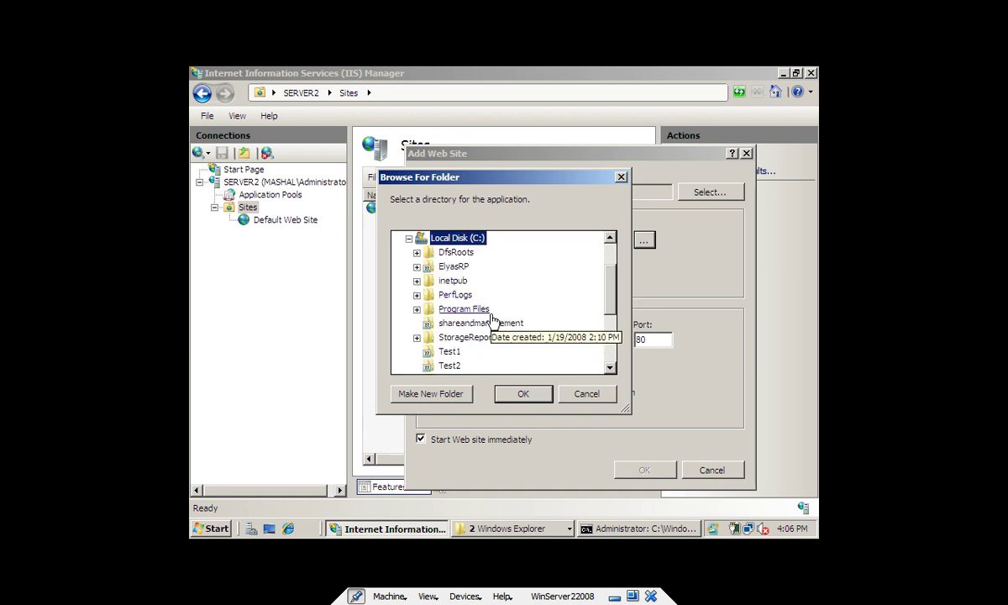
double_click(453, 254)
left_click(417, 252)
double_click(453, 280)
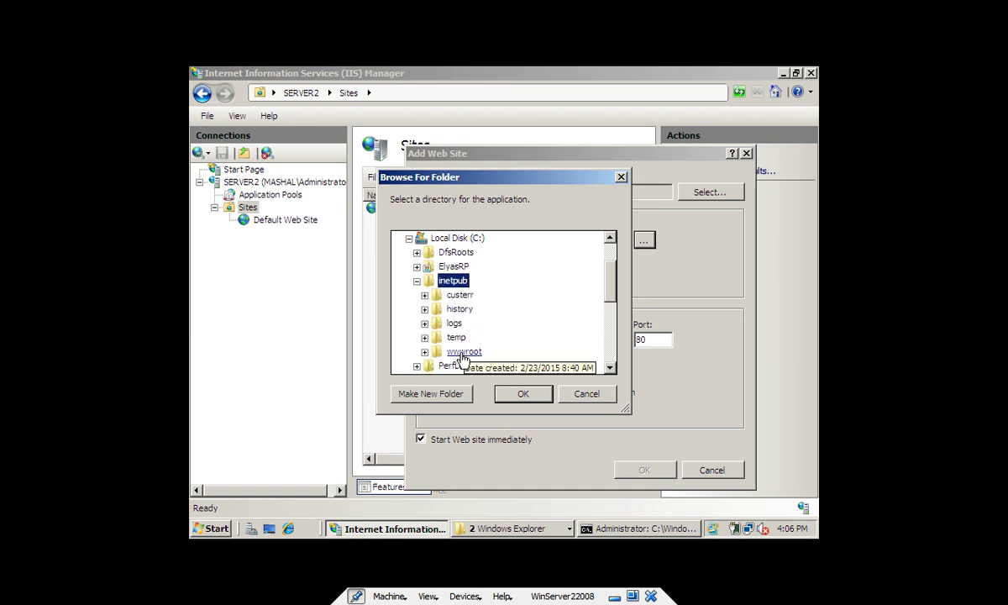
double_click(462, 351)
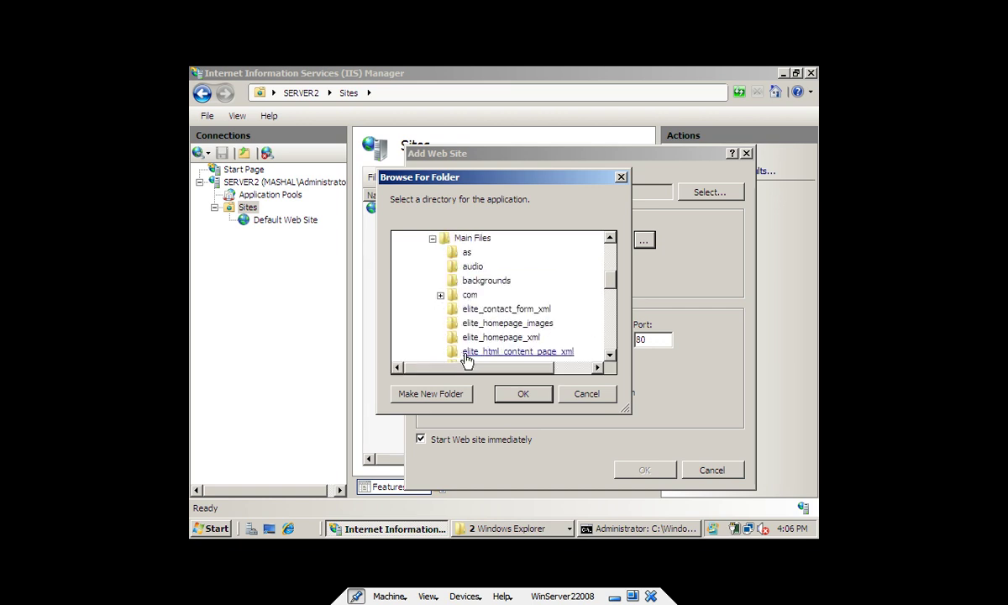
left_click(473, 241)
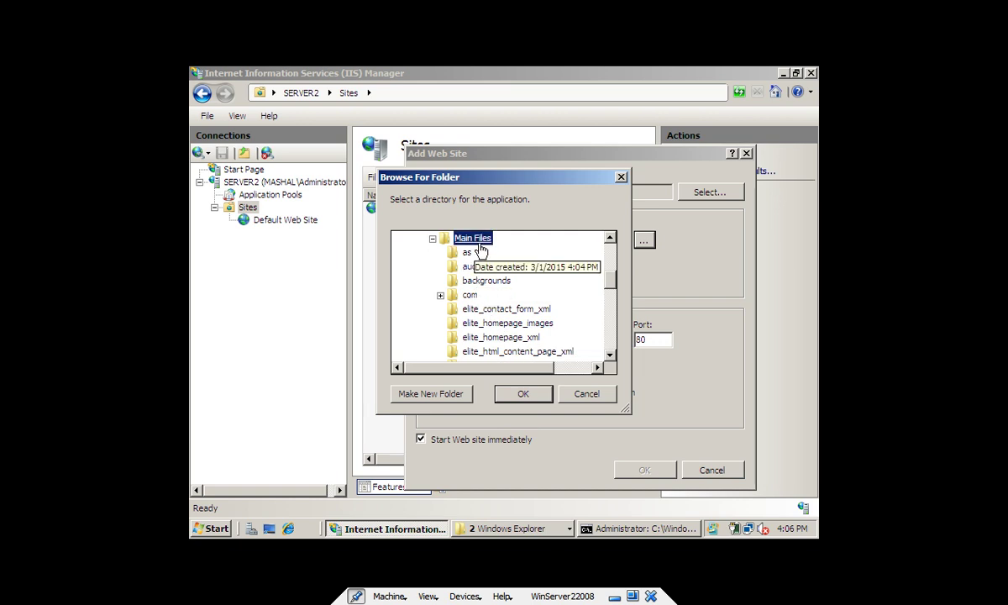
left_click(529, 394)
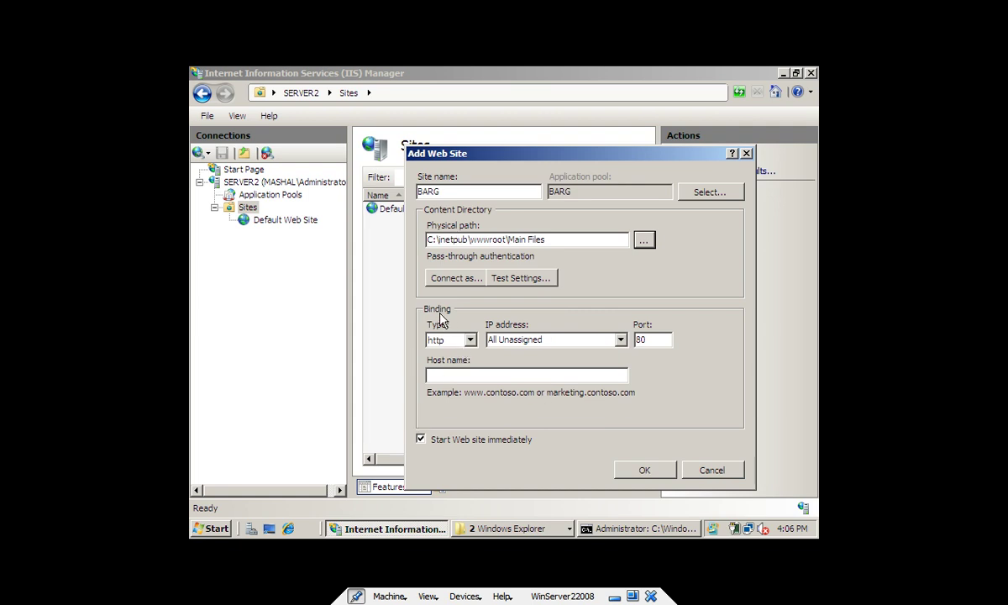
Step: Bind the BARG site to http on IP address 192.168.0.250, port 80, without a host name, and create it
left_click(469, 339)
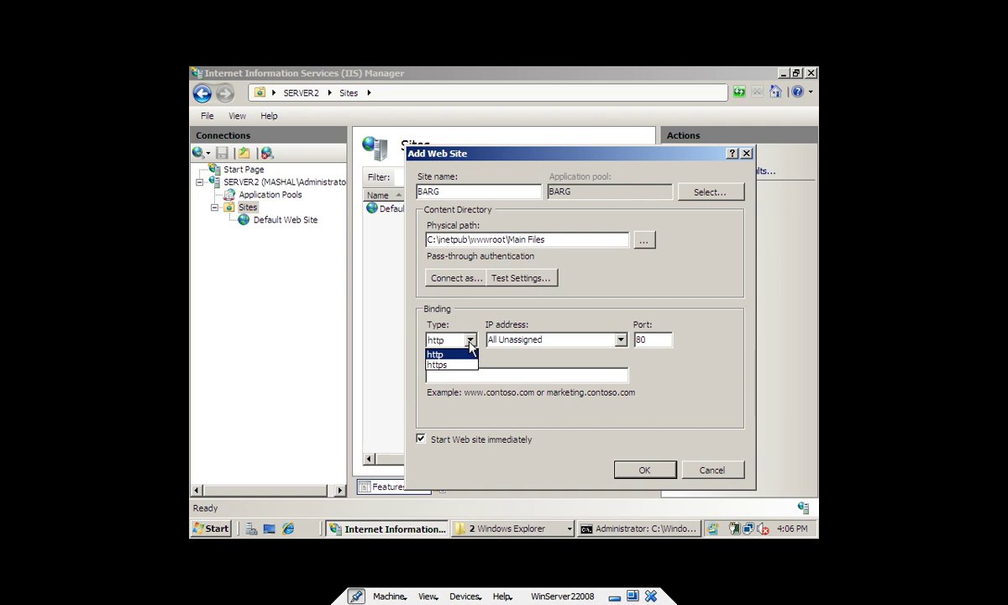
left_click(450, 354)
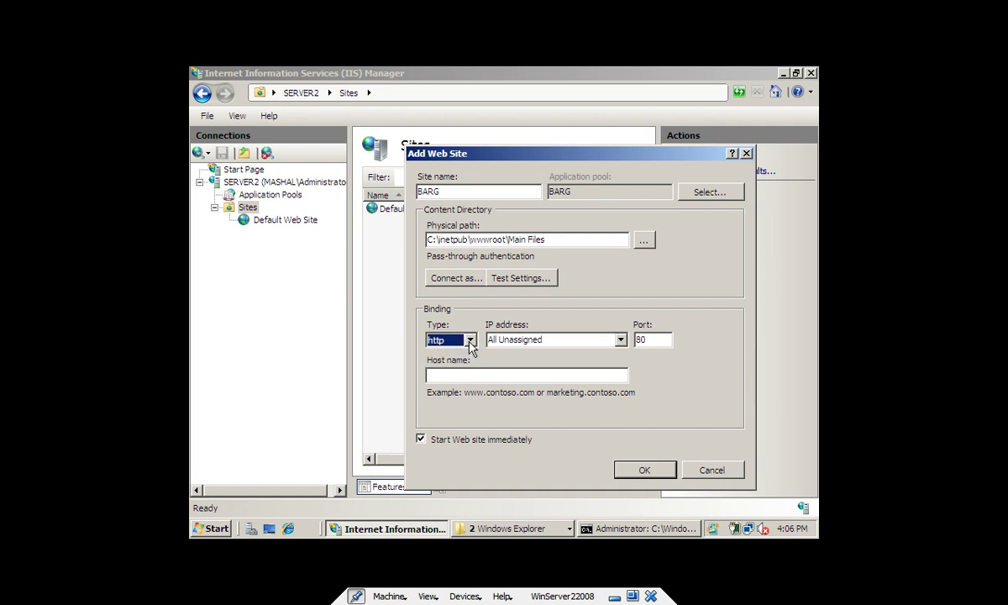
left_click(621, 339)
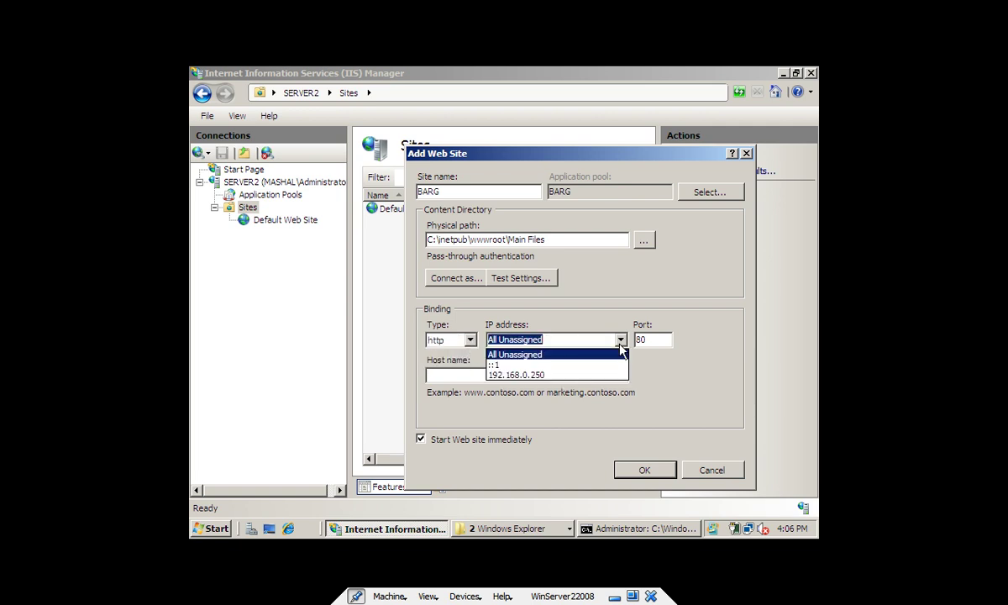
left_click(527, 375)
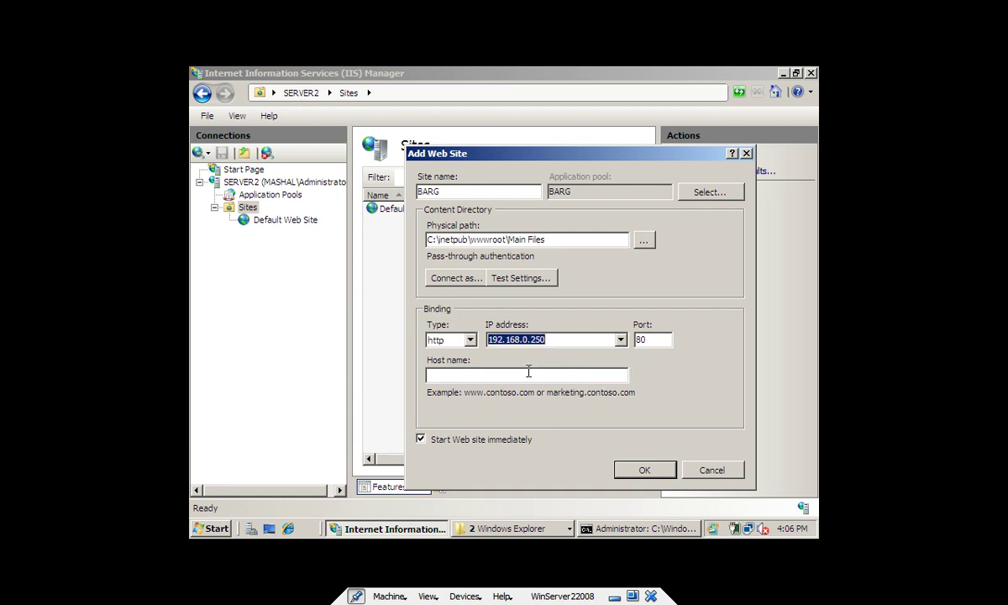
key("Tab")
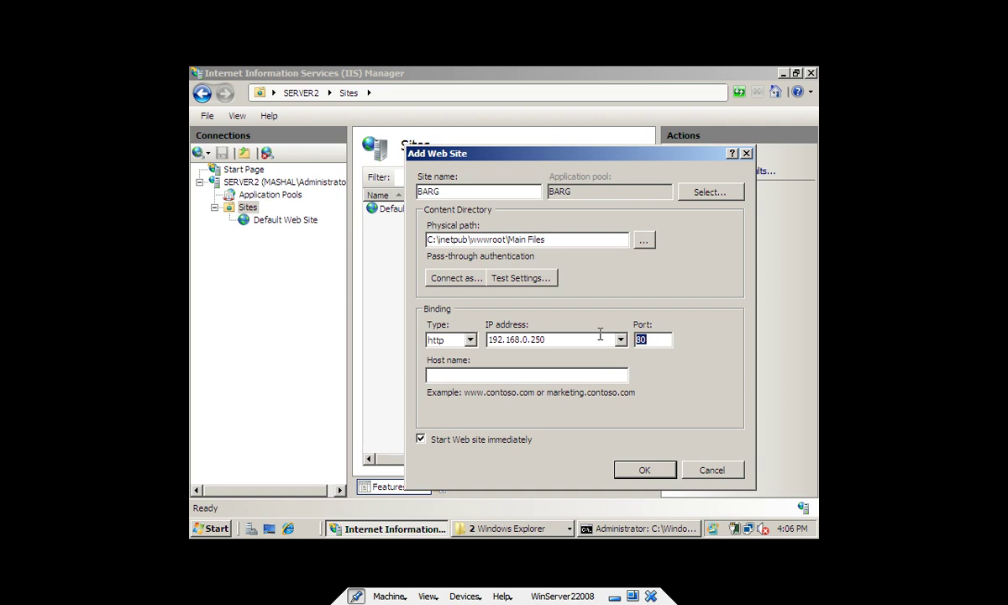
left_click(448, 378)
left_click(643, 472)
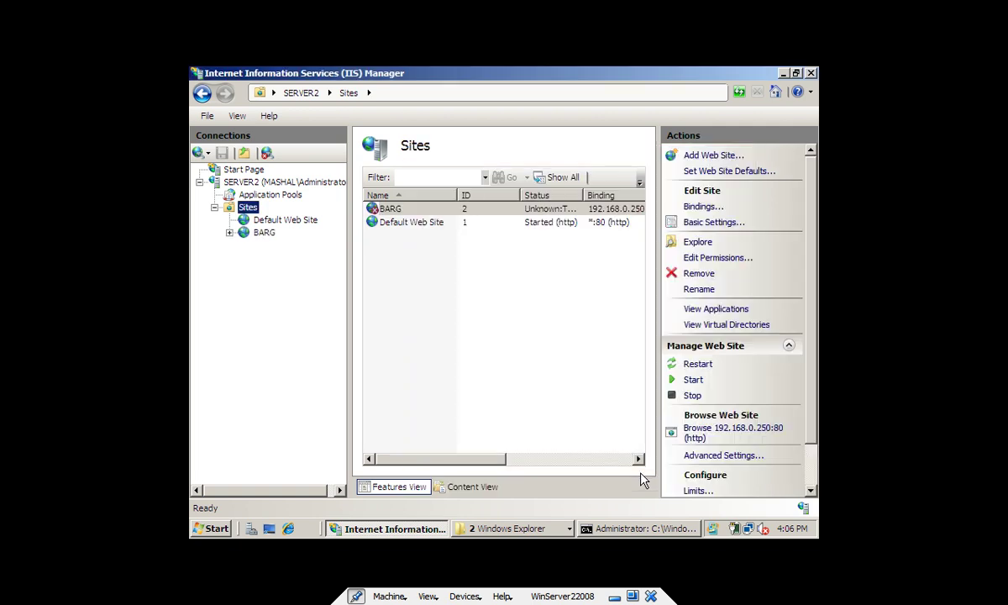
Step: Restart the BARG site and browse it at 192.168.0.250:80
left_click(262, 235)
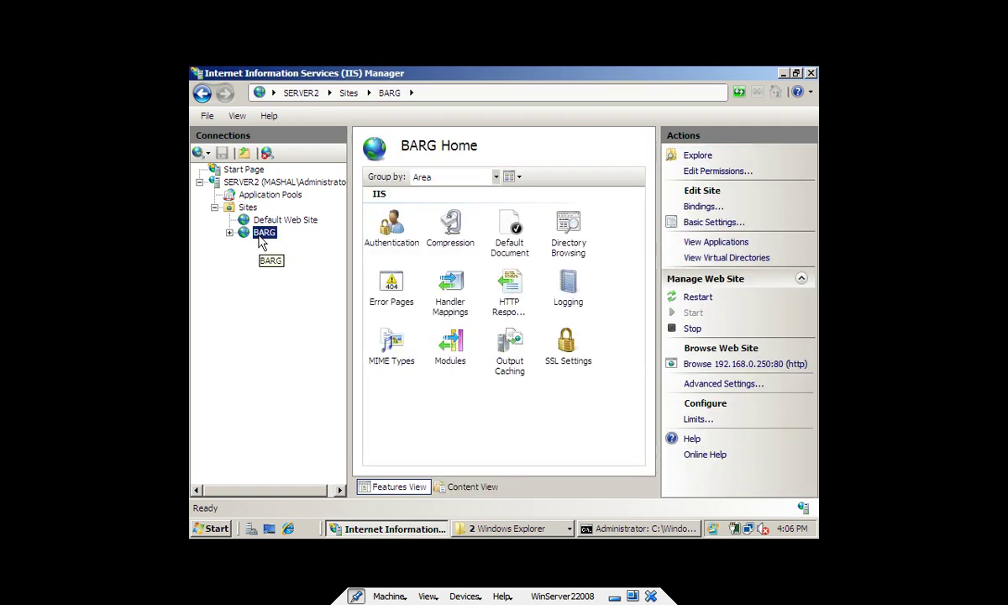
left_click(697, 296)
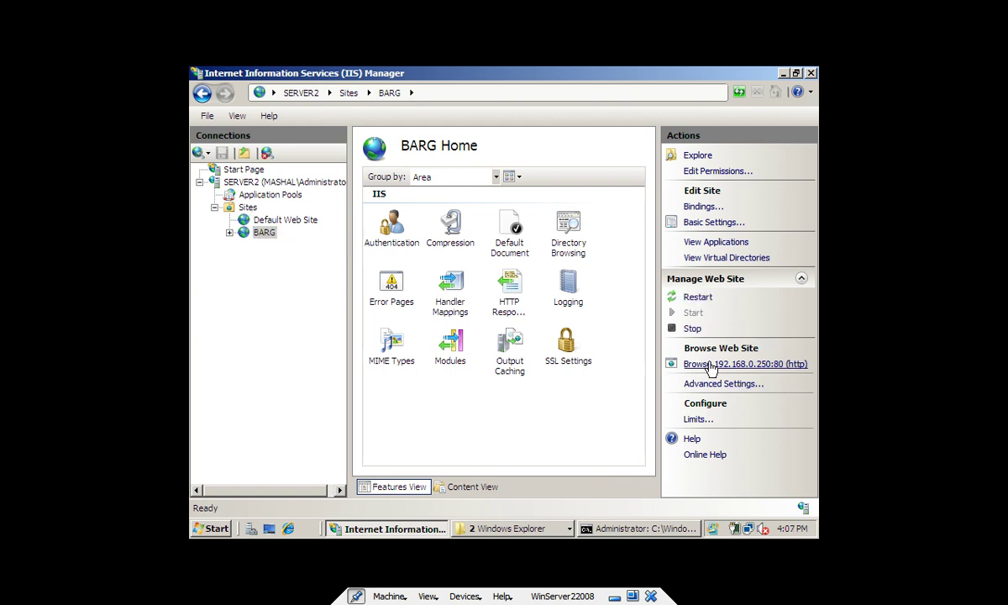
left_click(777, 367)
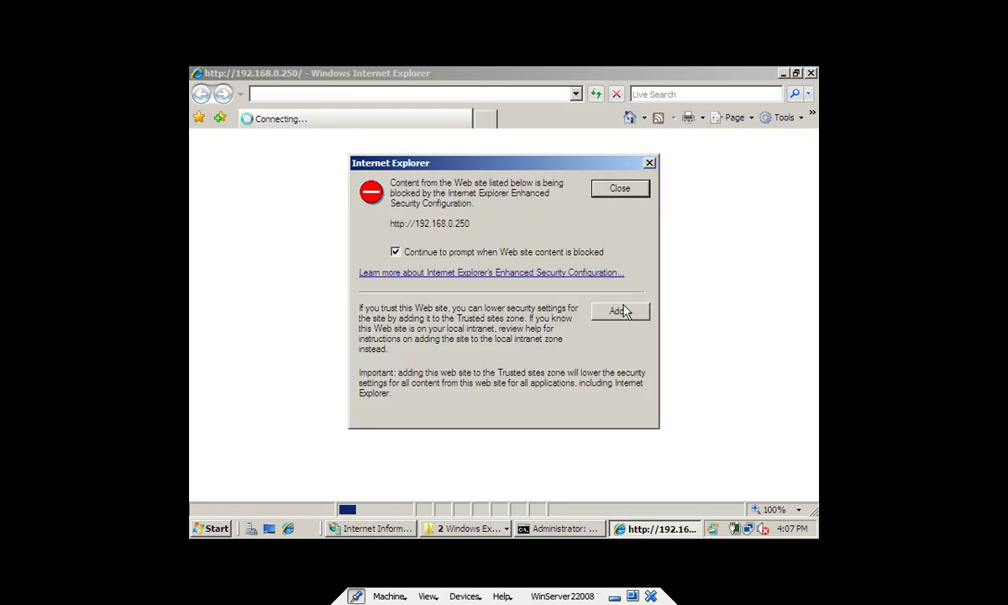
left_click(619, 308)
left_click(622, 269)
left_click(611, 413)
left_click(618, 353)
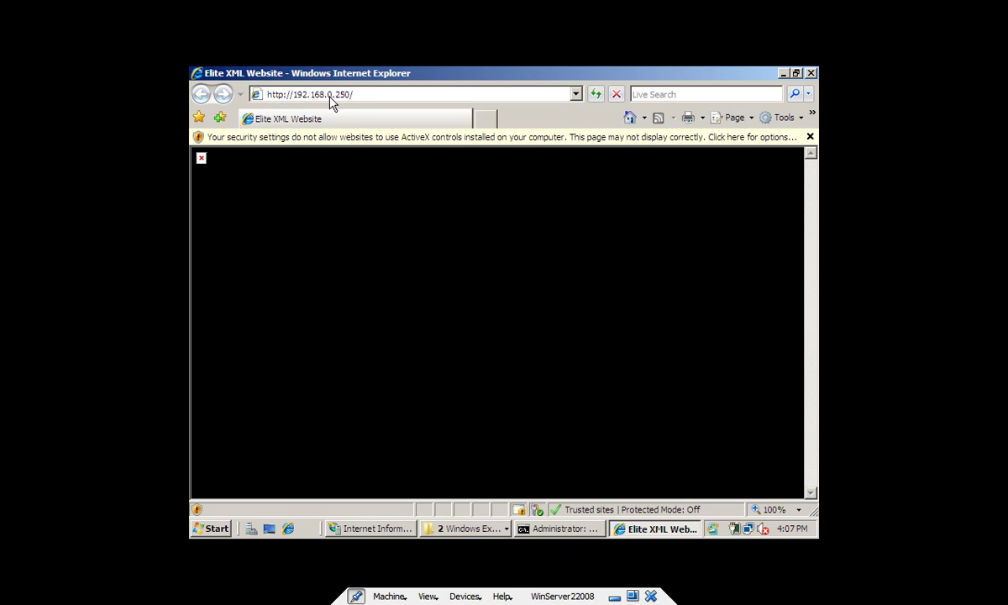
left_click(810, 73)
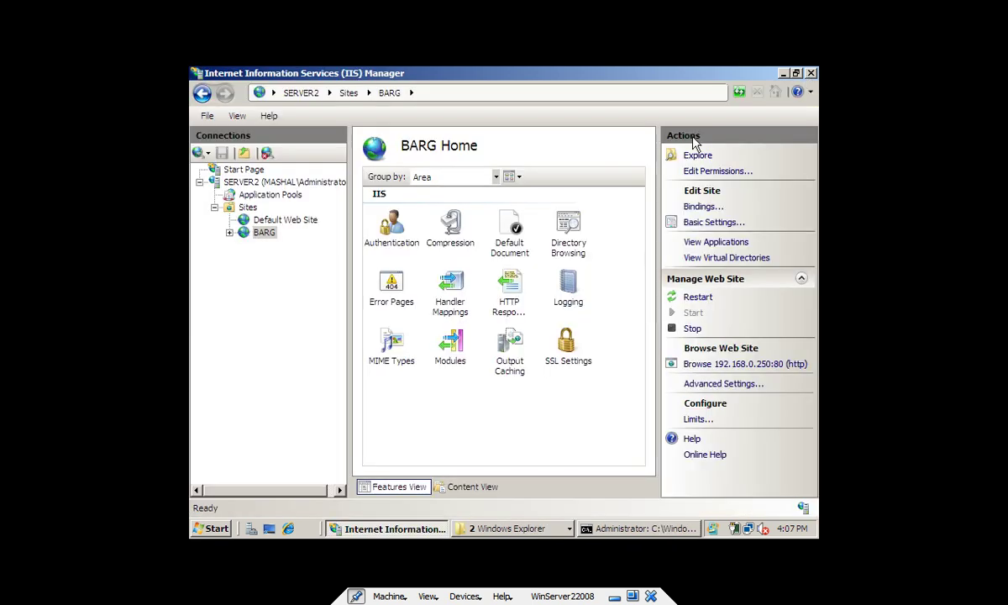
right_click(263, 238)
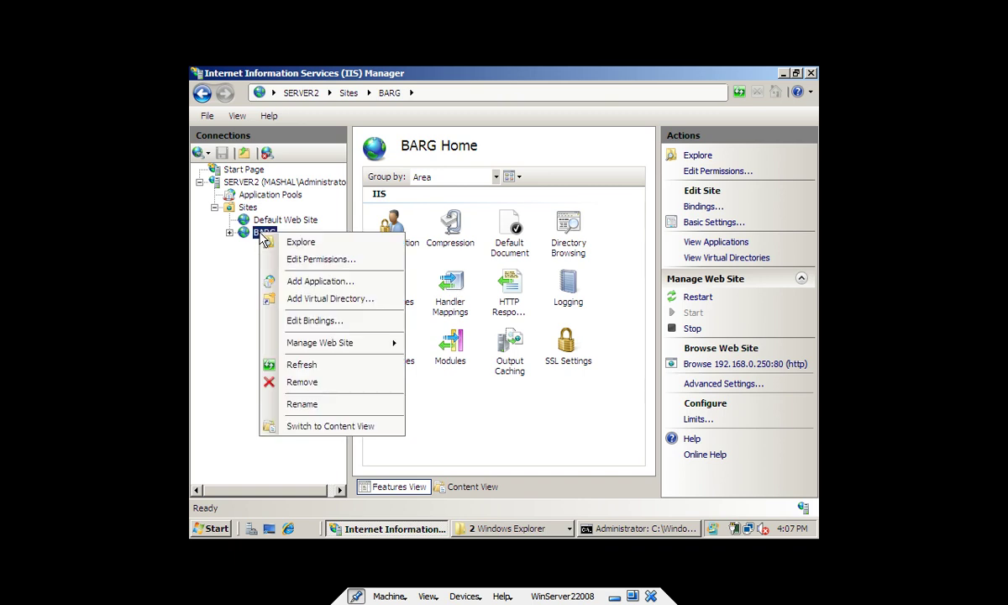
left_click(344, 324)
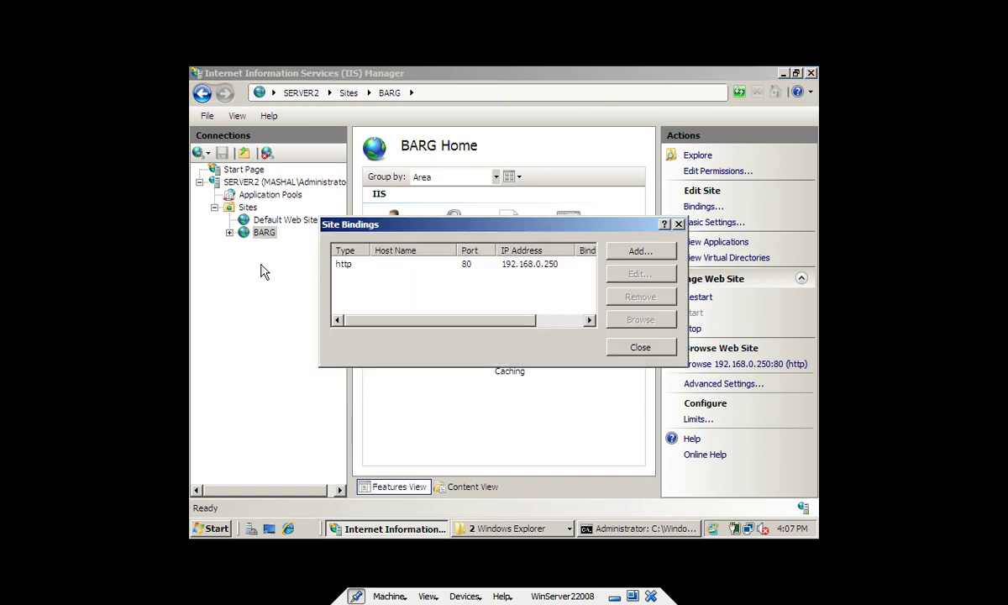
left_click(456, 264)
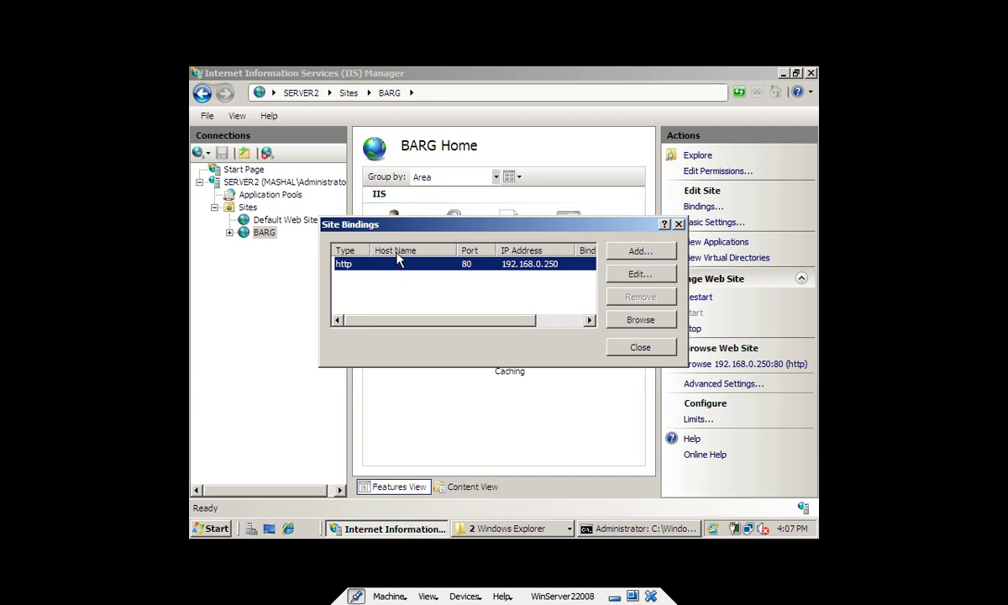
left_click(638, 274)
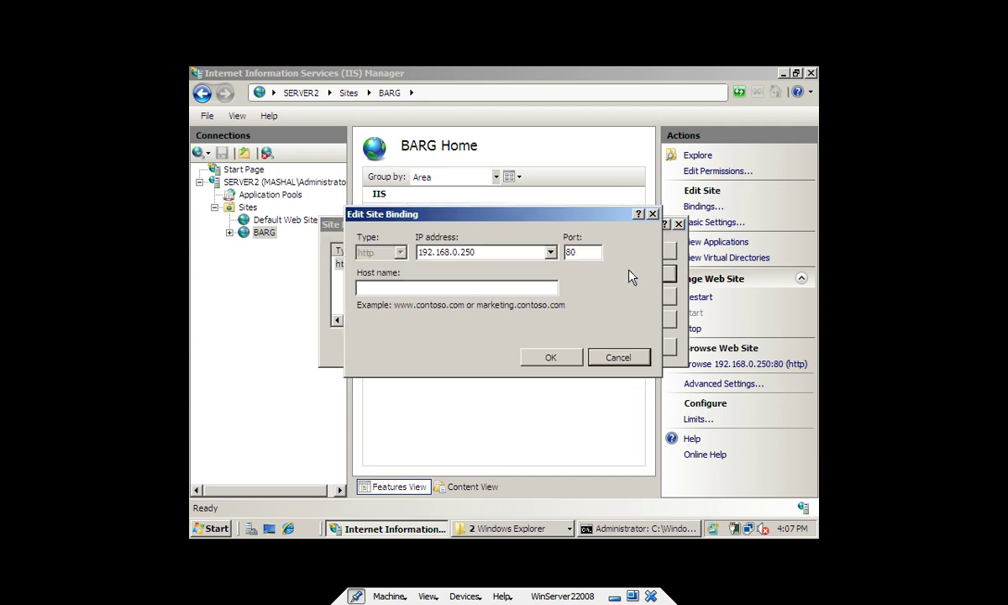
left_click(418, 288)
type("WWW")
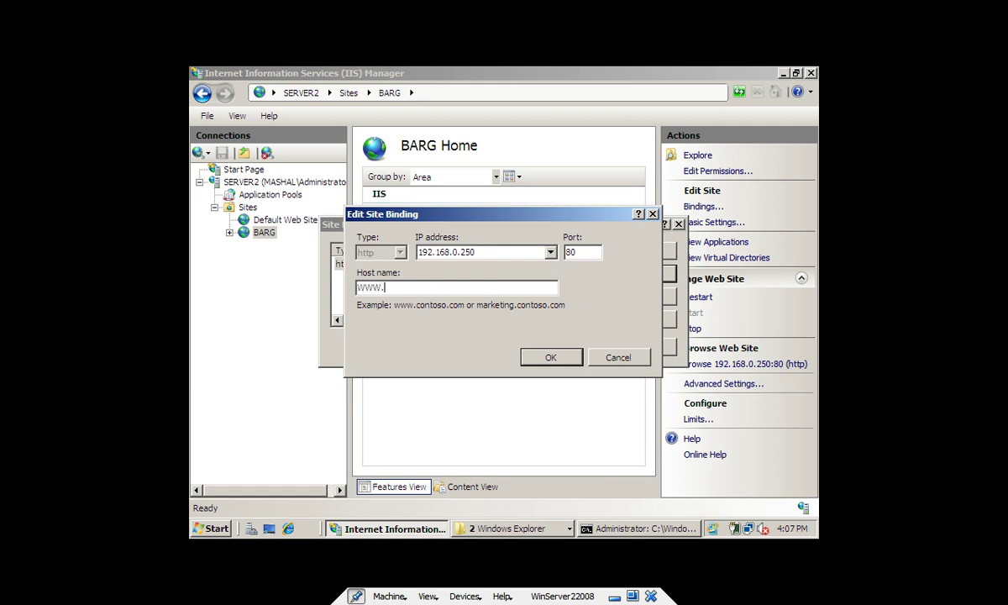
type(".BARG.COM")
key("Return")
left_click(640, 348)
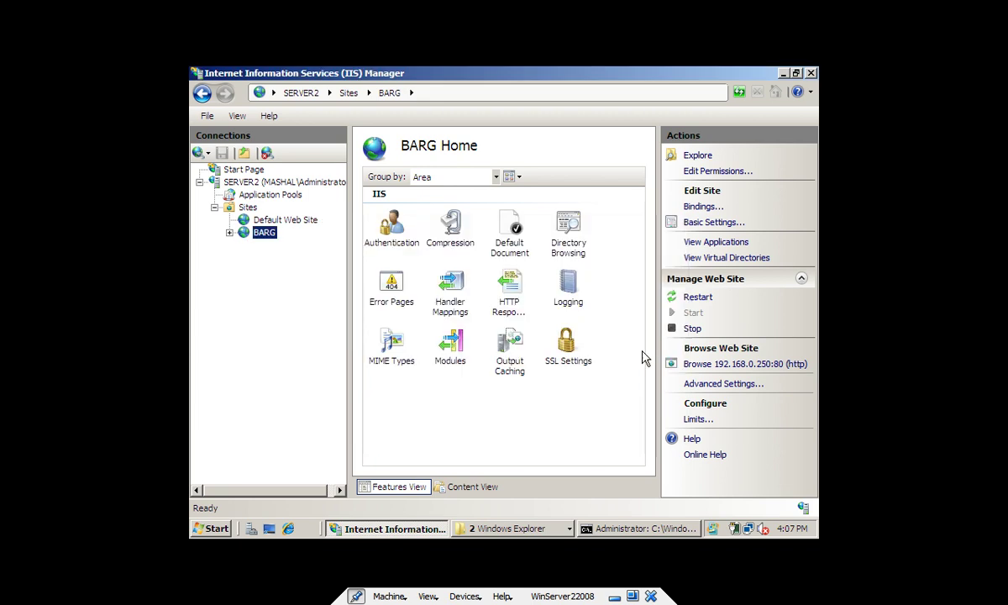
Step: Browse the BARG site at 192.168.0.250:80, close the page and stop the Default Web Site
left_click(746, 363)
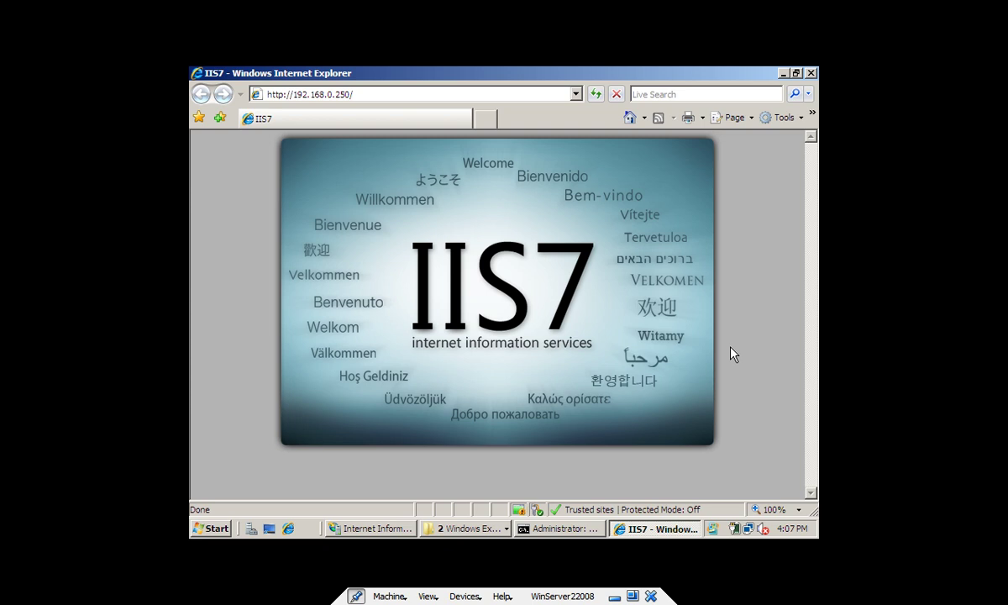
left_click(811, 74)
left_click(293, 221)
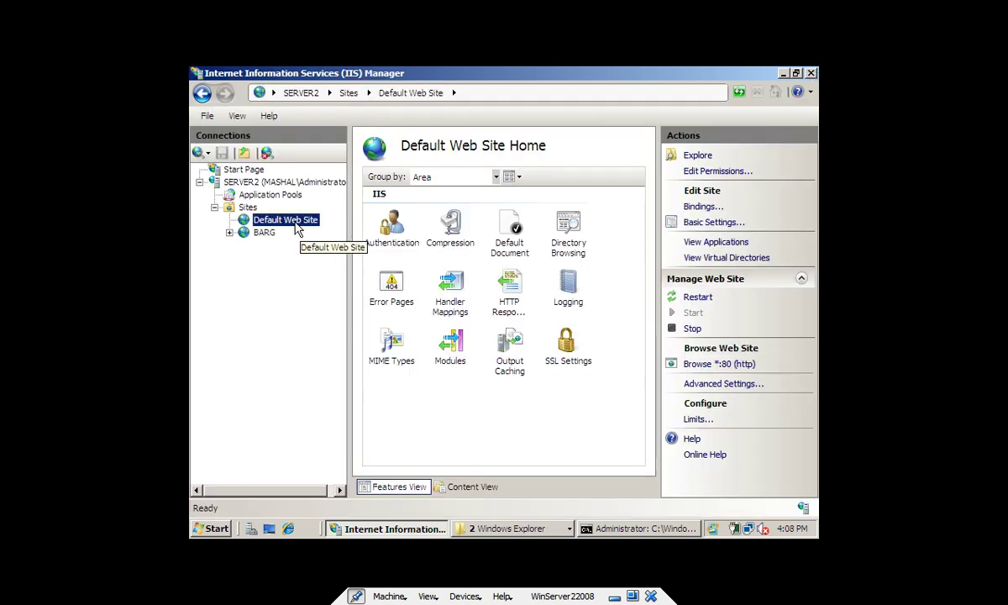
right_click(295, 225)
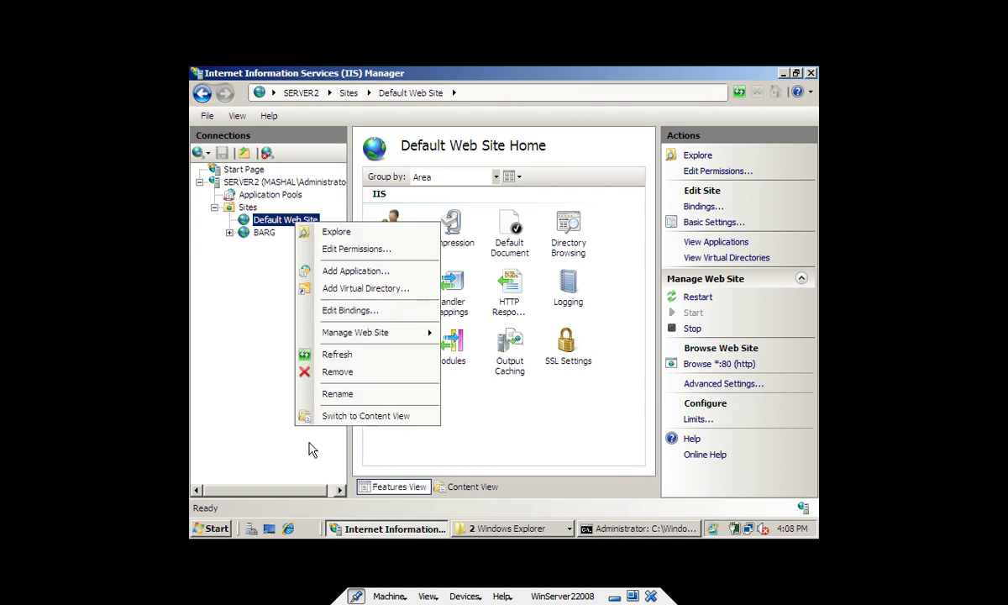
left_click(270, 222)
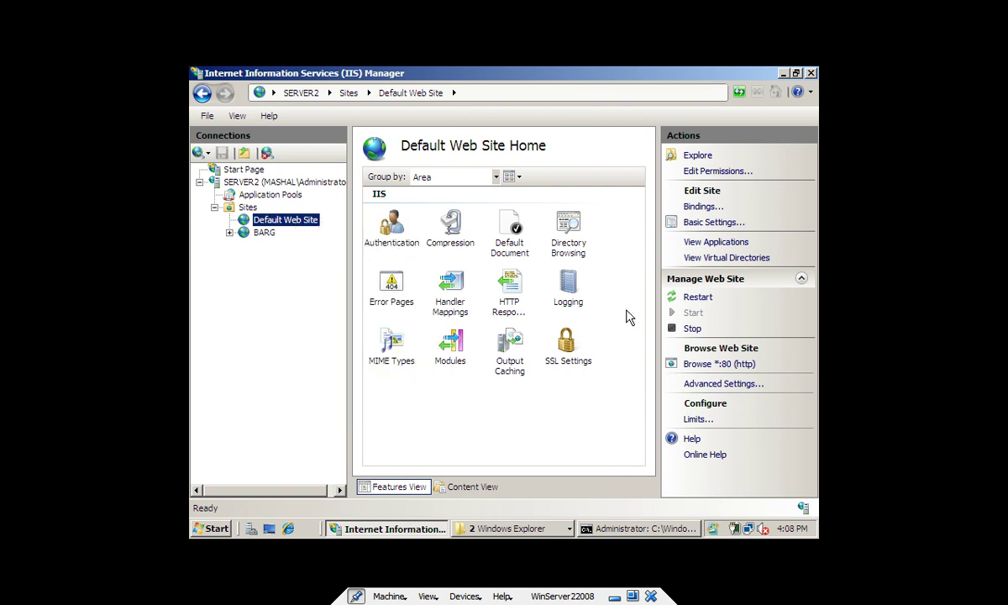
left_click(692, 330)
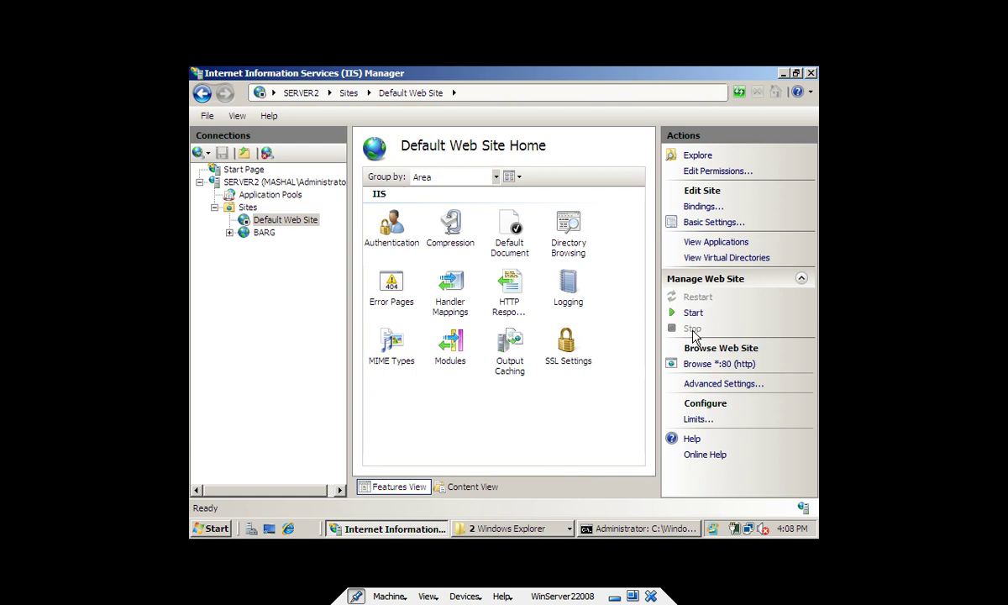
left_click(260, 233)
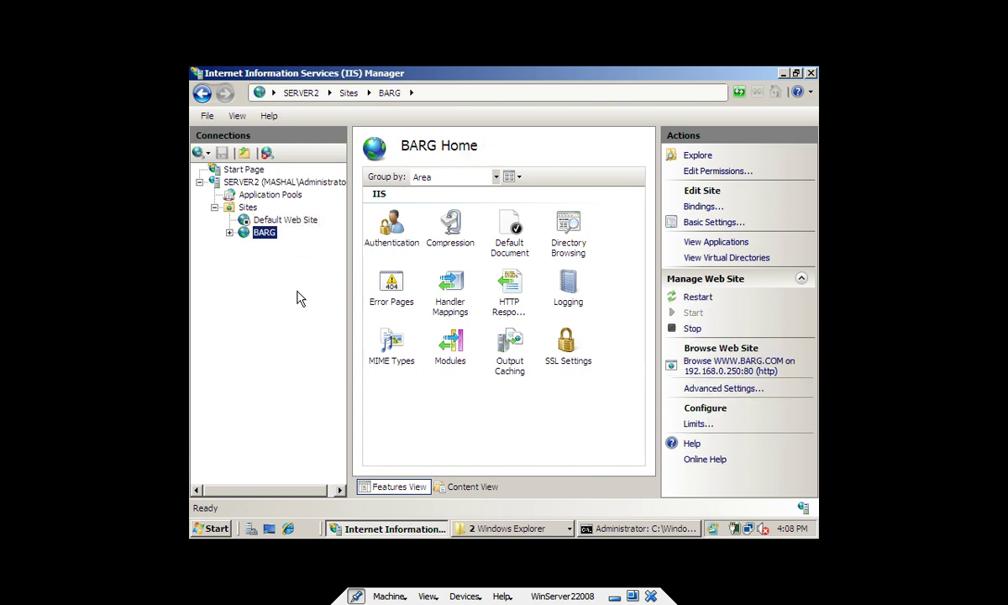
left_click(722, 361)
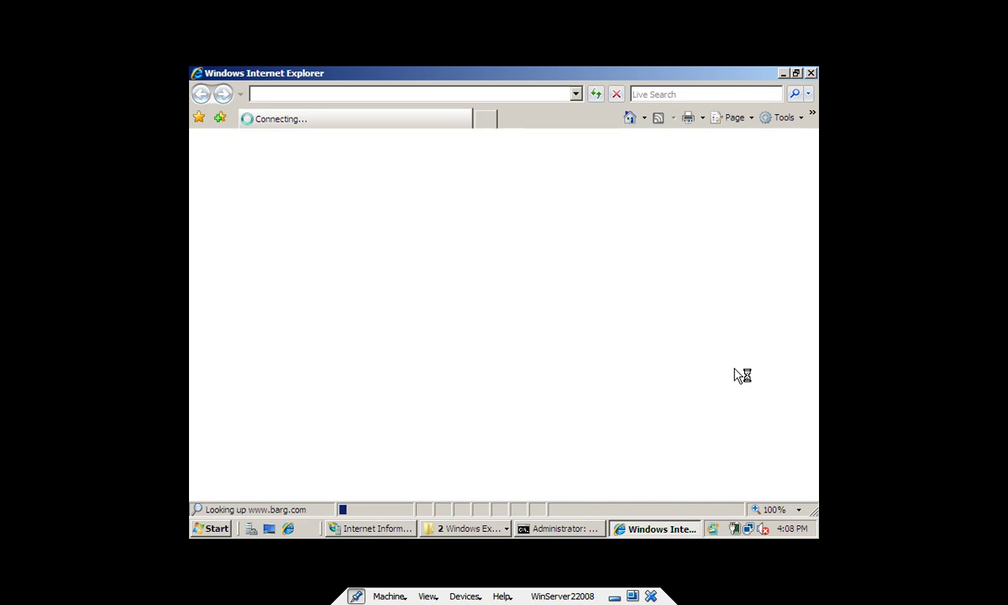
left_click(811, 74)
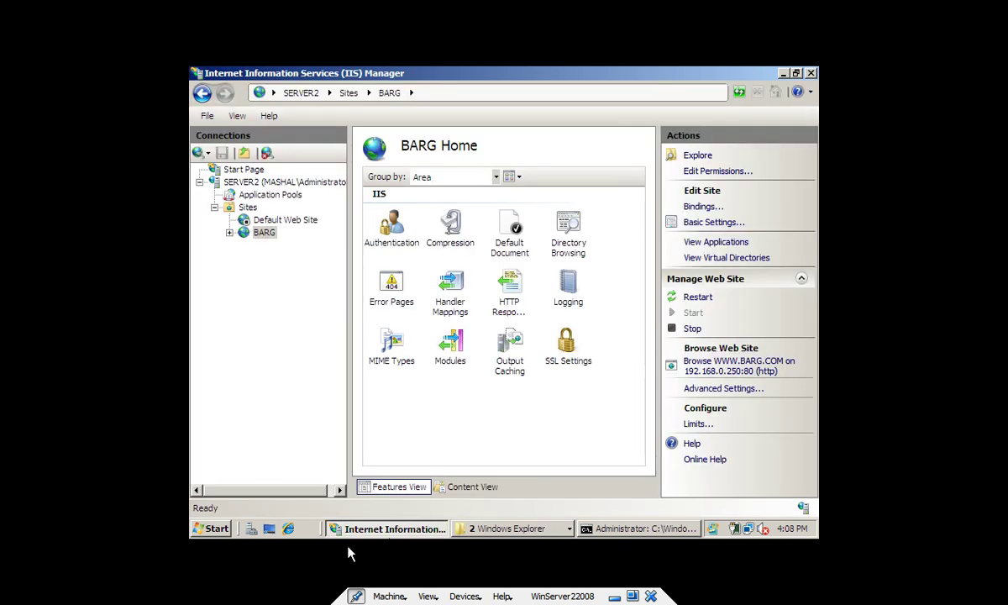
Step: Open DNS Manager from the administrative tools and expand SERVER2's Forward Lookup Zones
left_click(213, 528)
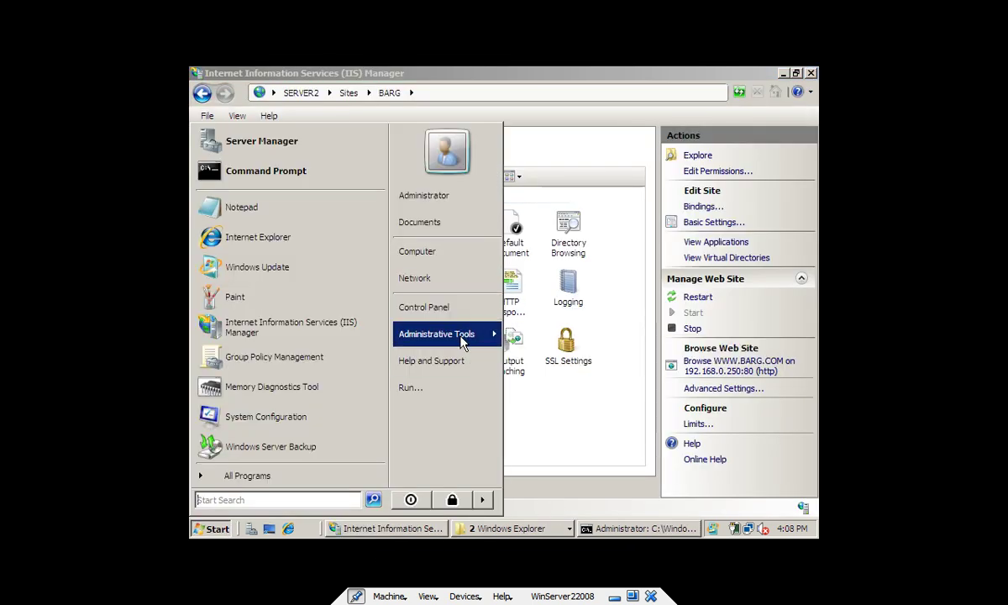
mouse_move(462, 339)
left_click(560, 265)
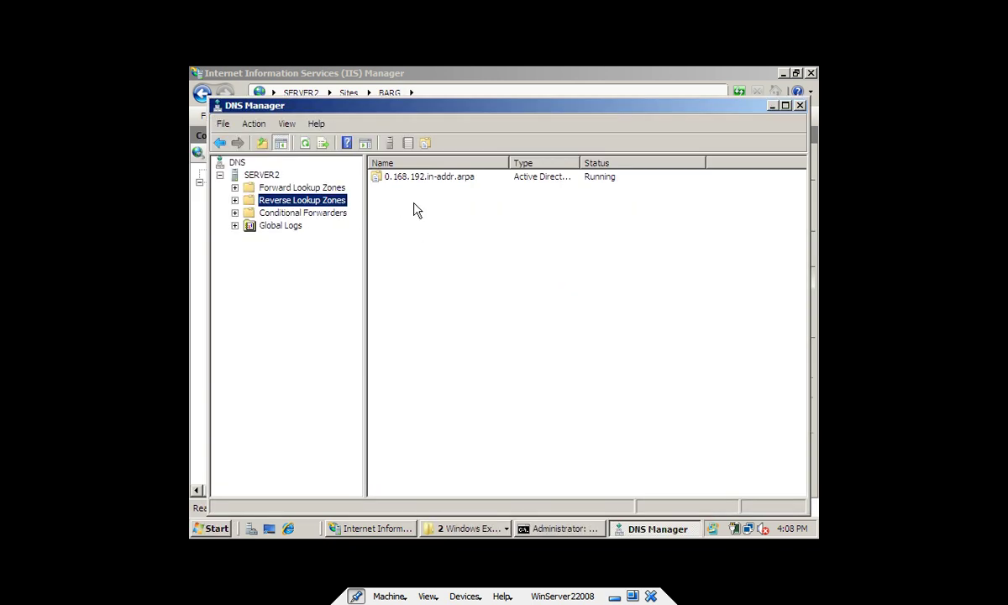
left_click(288, 190)
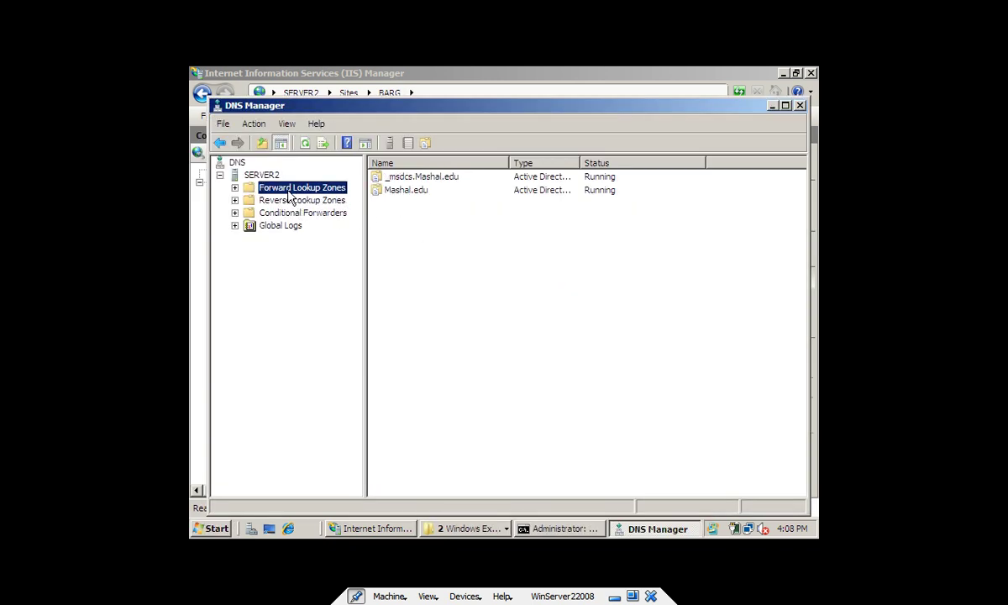
double_click(288, 192)
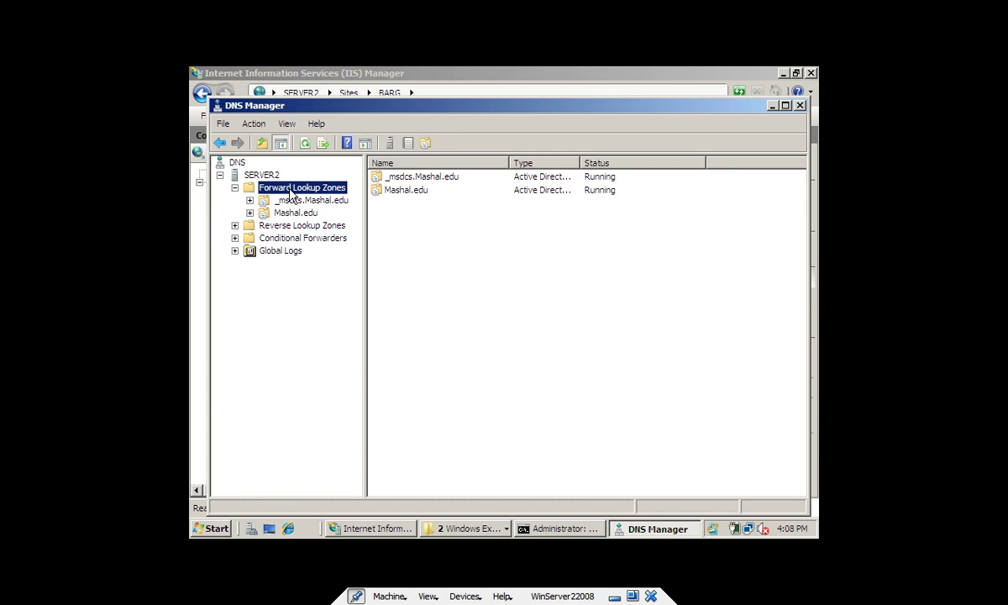
Step: Create an Active Directory-integrated primary forward lookup zone BARG.COM, replicated to all DNS servers in the domain, allowing only secure dynamic updates
right_click(291, 194)
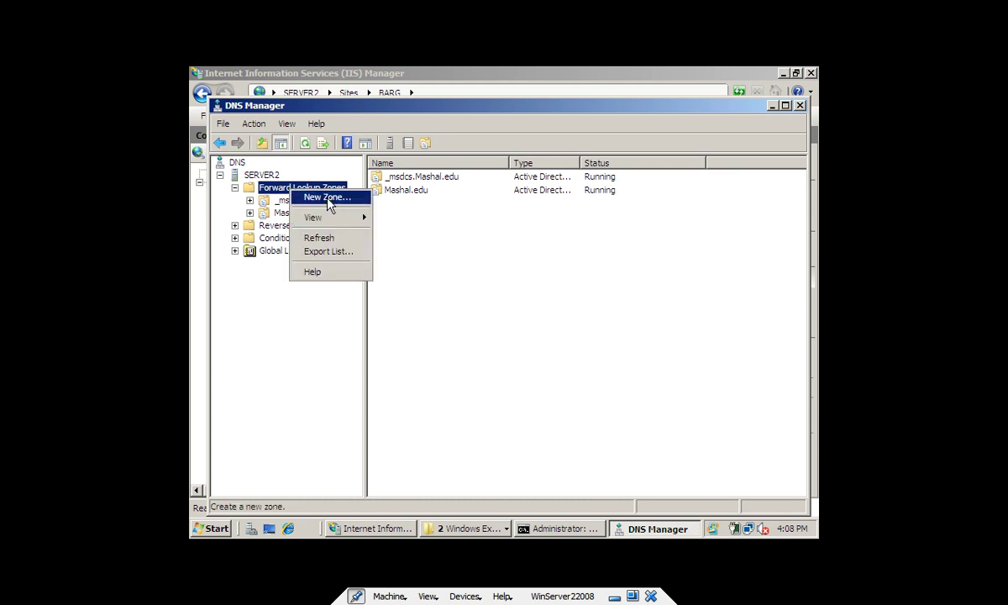
left_click(329, 202)
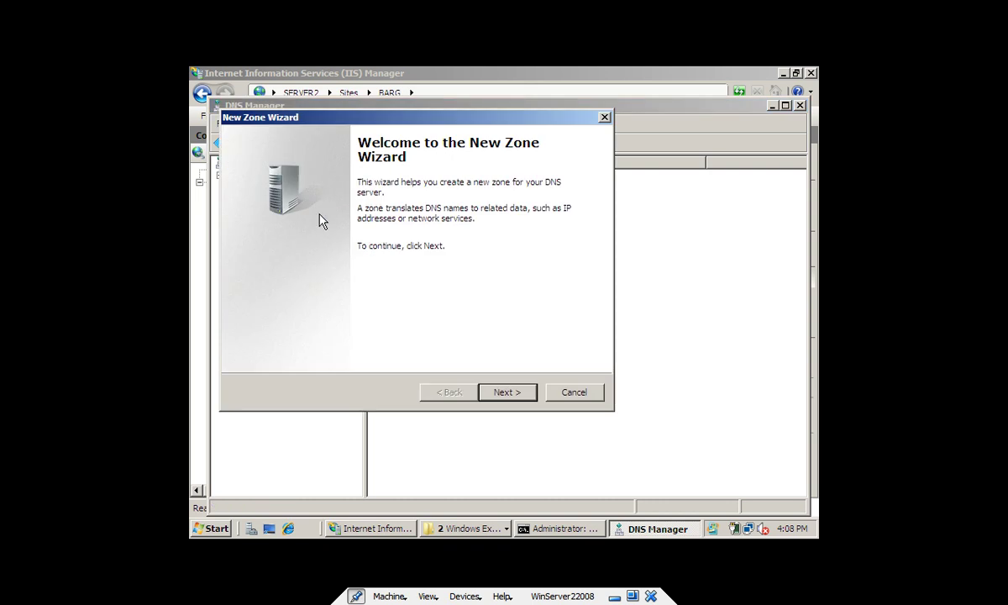
key("Return")
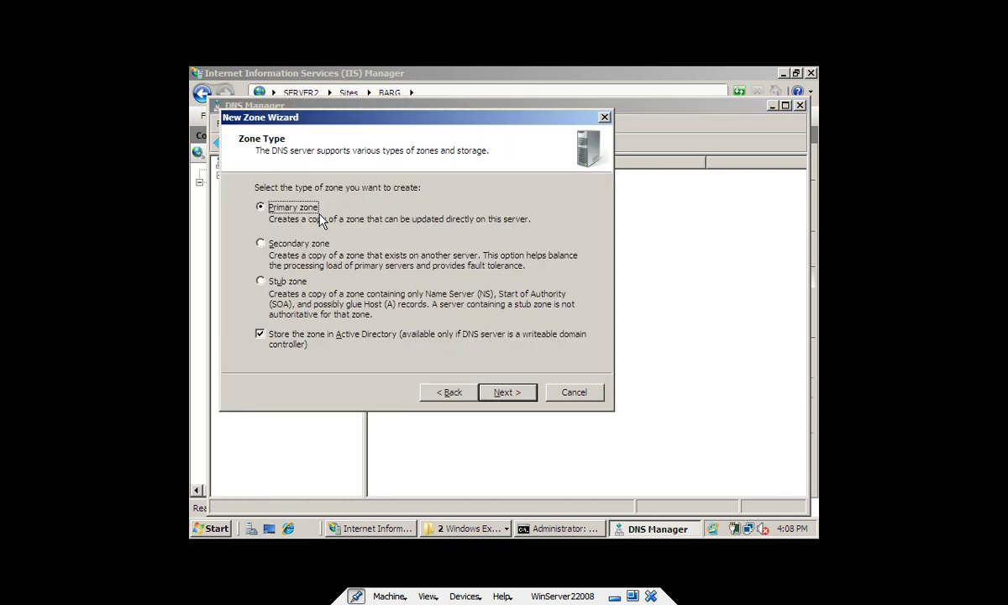
key("Return")
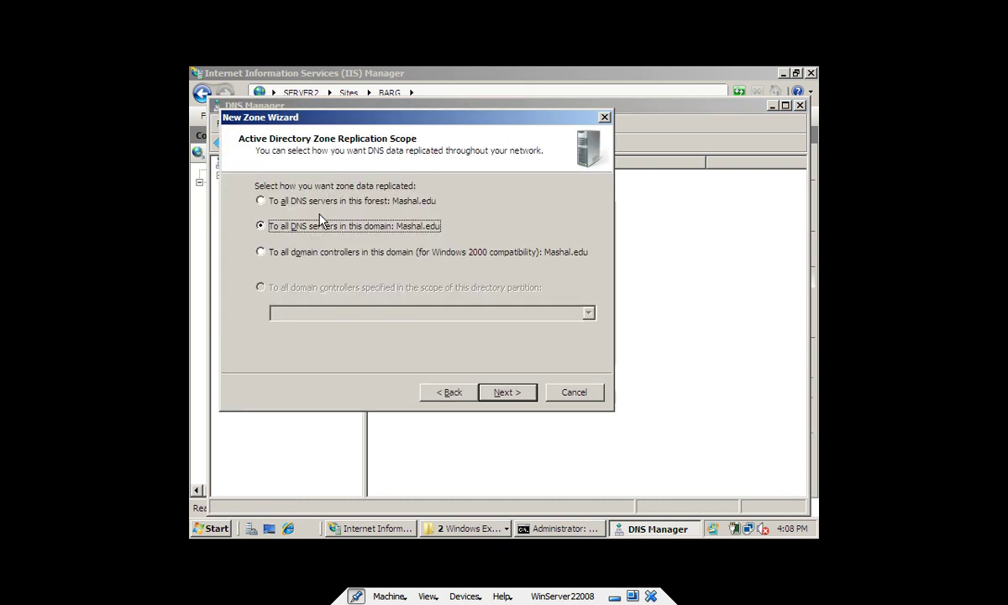
key("Return")
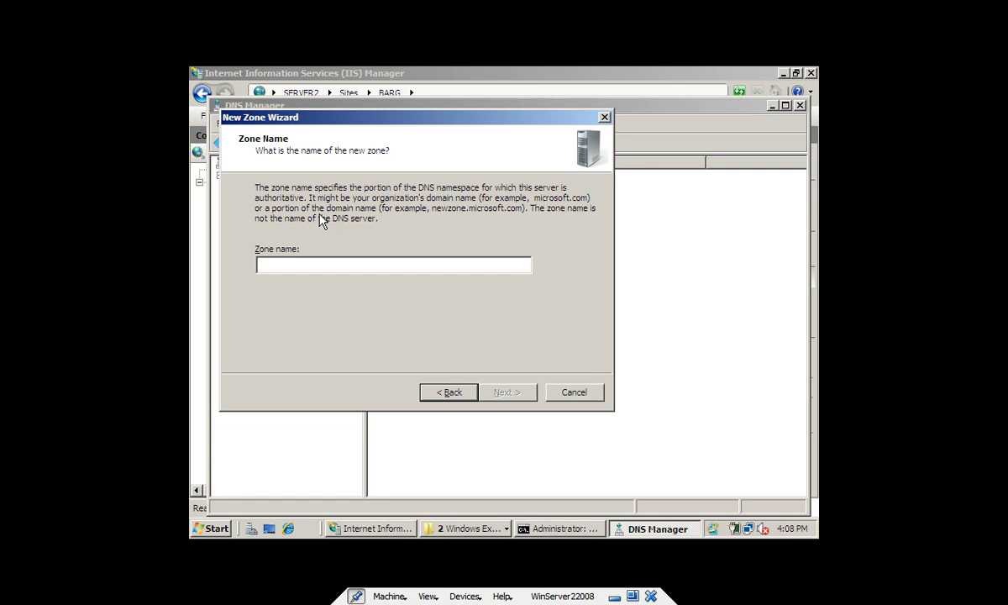
type("BAR")
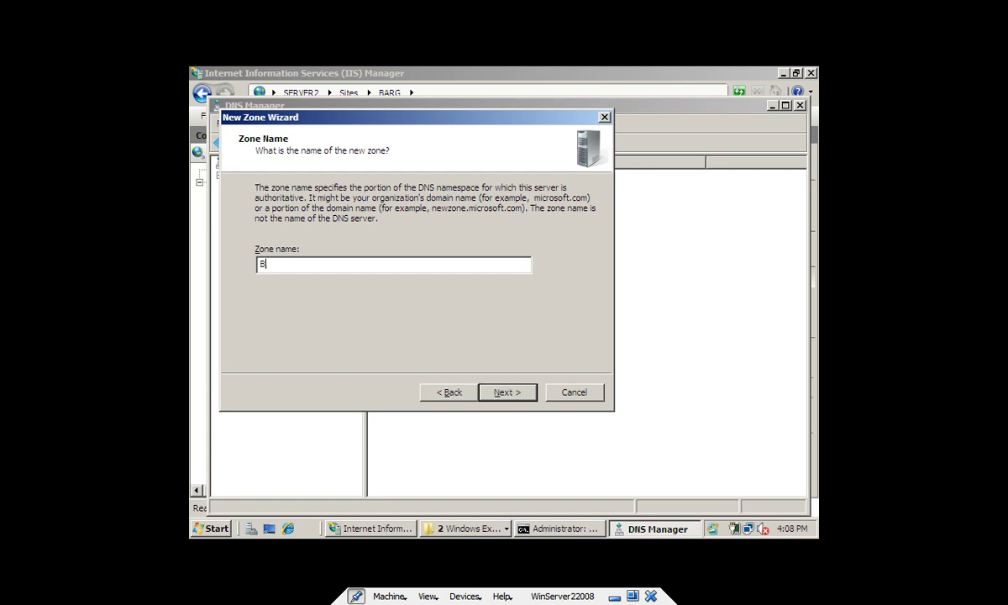
type("COM")
key("Return")
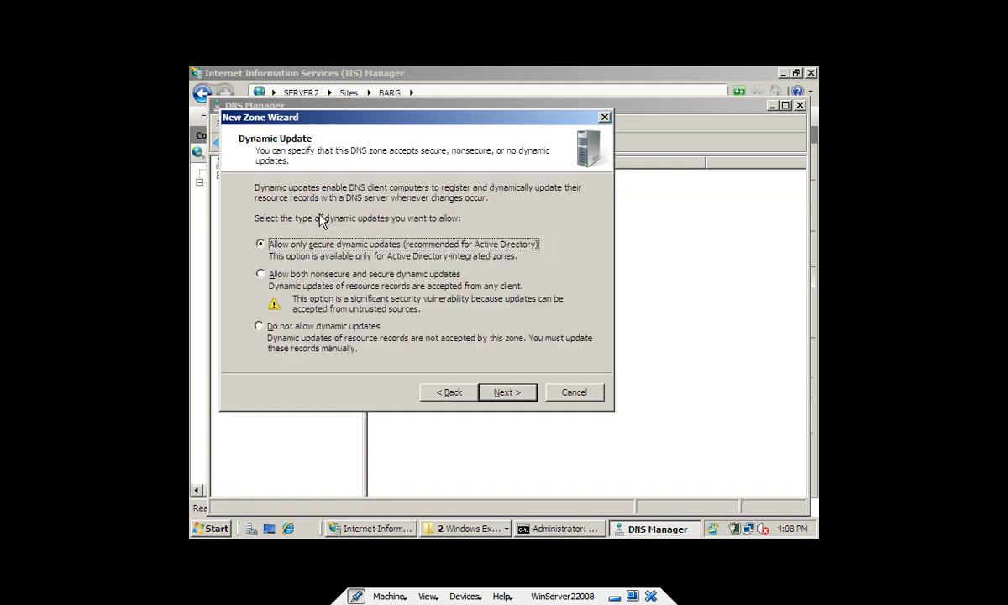
key("Return")
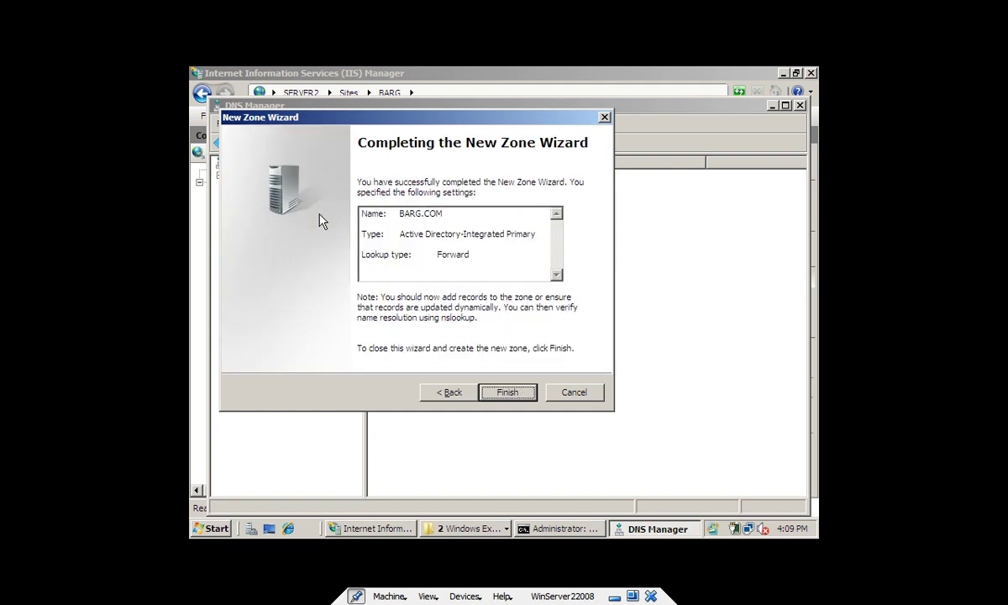
key("Return")
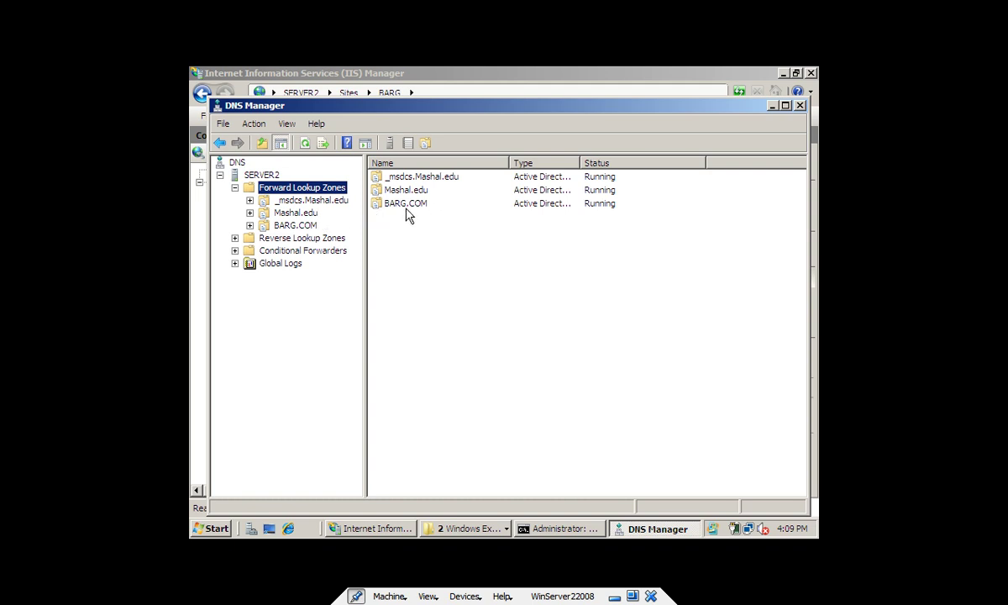
Step: Add a WWW host record for 192.168.0.250 with an associated PTR record to the BARG.COM zone and refresh the Forward Lookup Zones
left_click(296, 227)
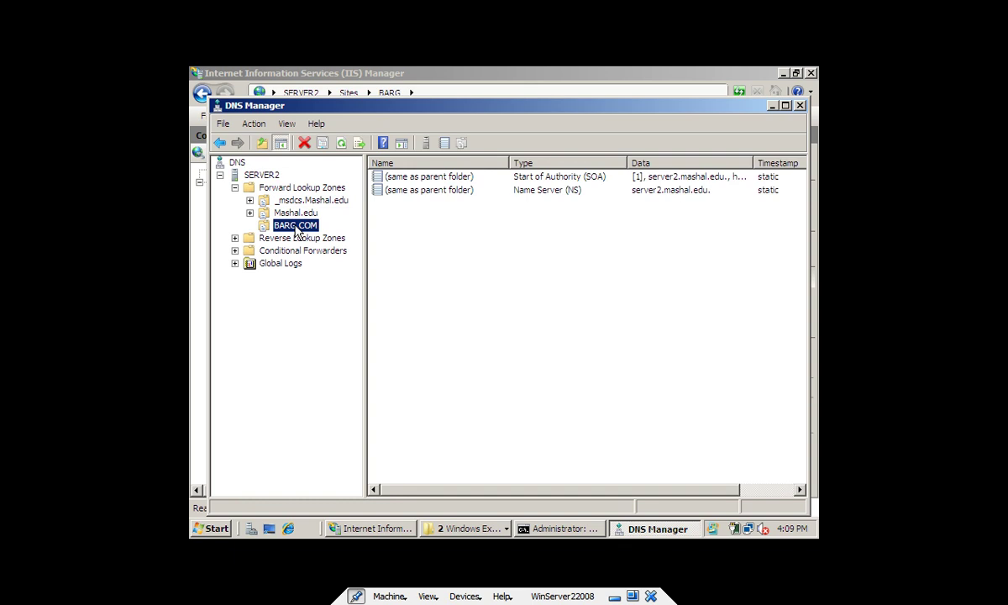
right_click(434, 237)
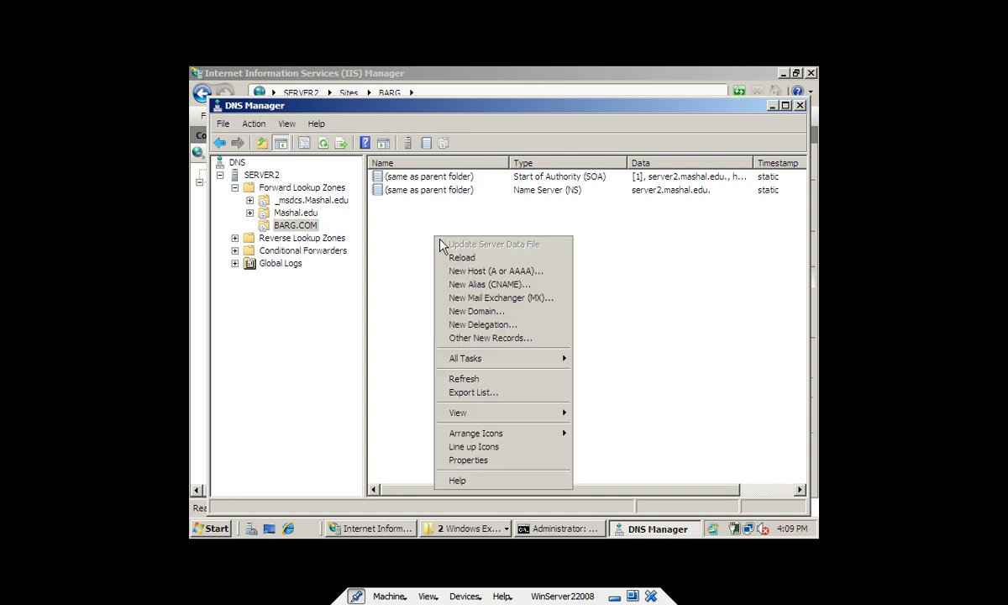
left_click(501, 273)
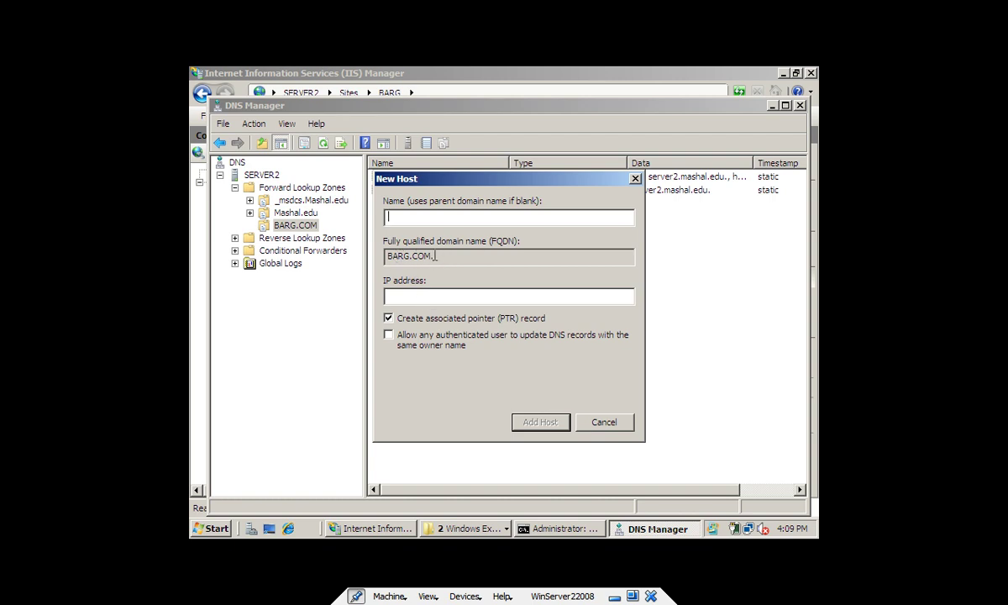
left_click_drag(431, 256, 373, 254)
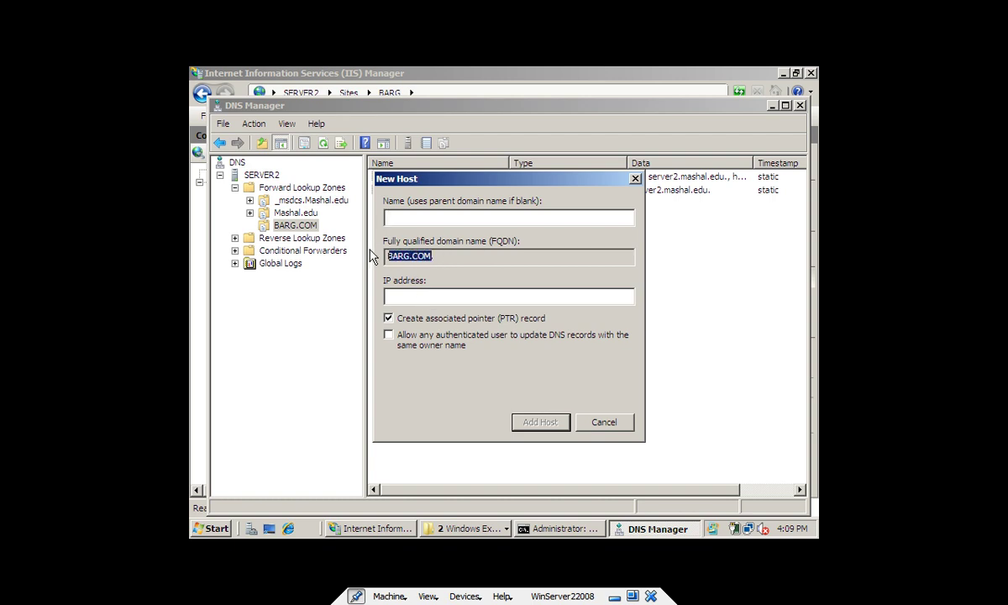
left_click(411, 220)
type("WWW")
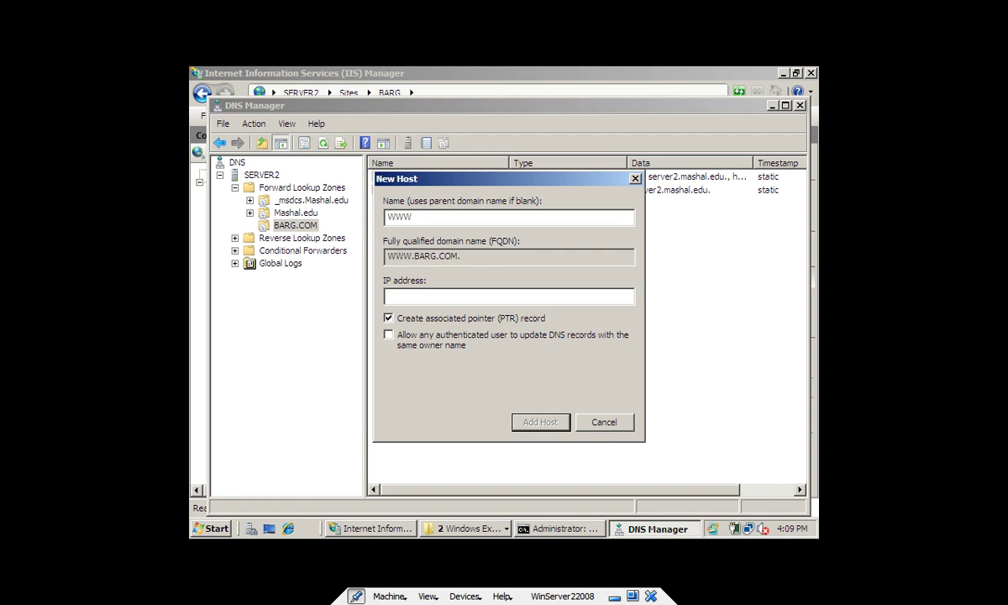
left_click_drag(437, 252, 349, 233)
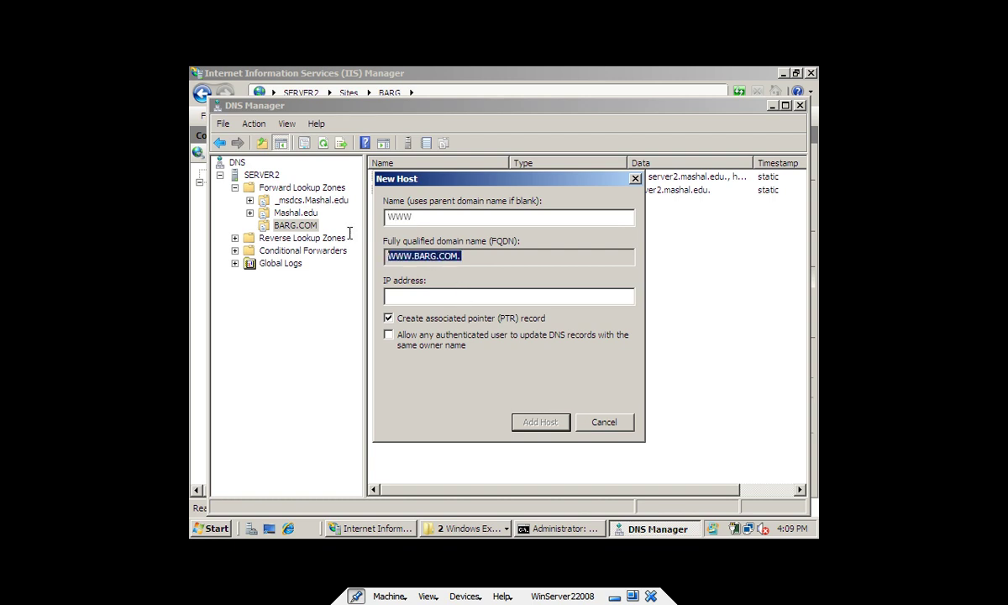
key("Tab")
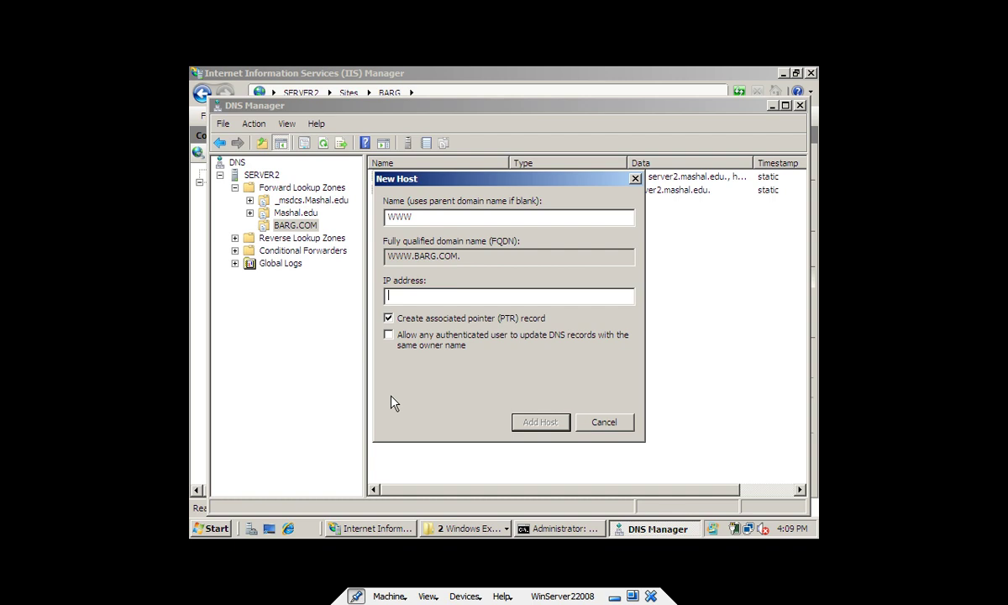
type("192.168.0.250")
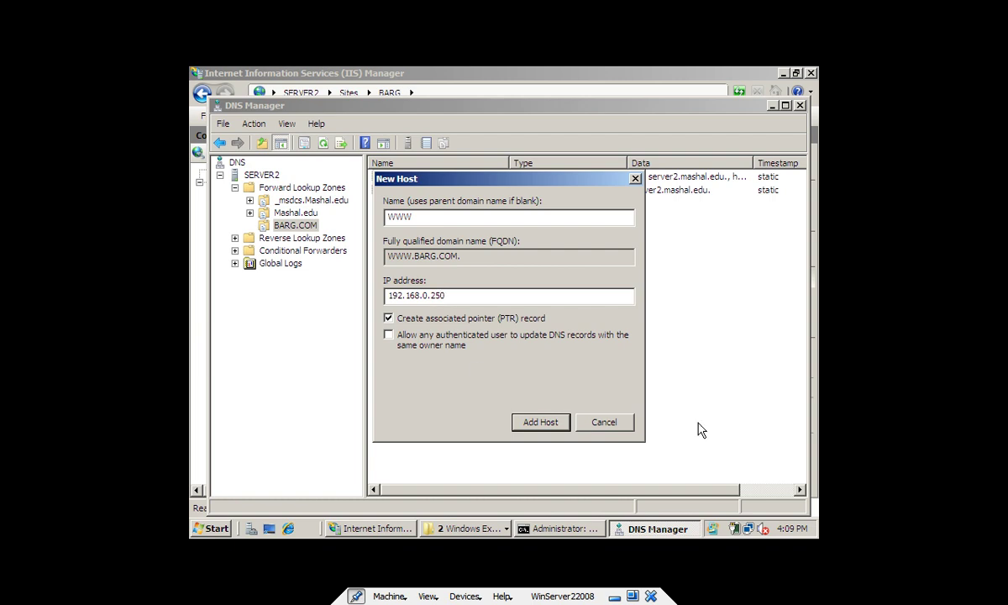
left_click(544, 422)
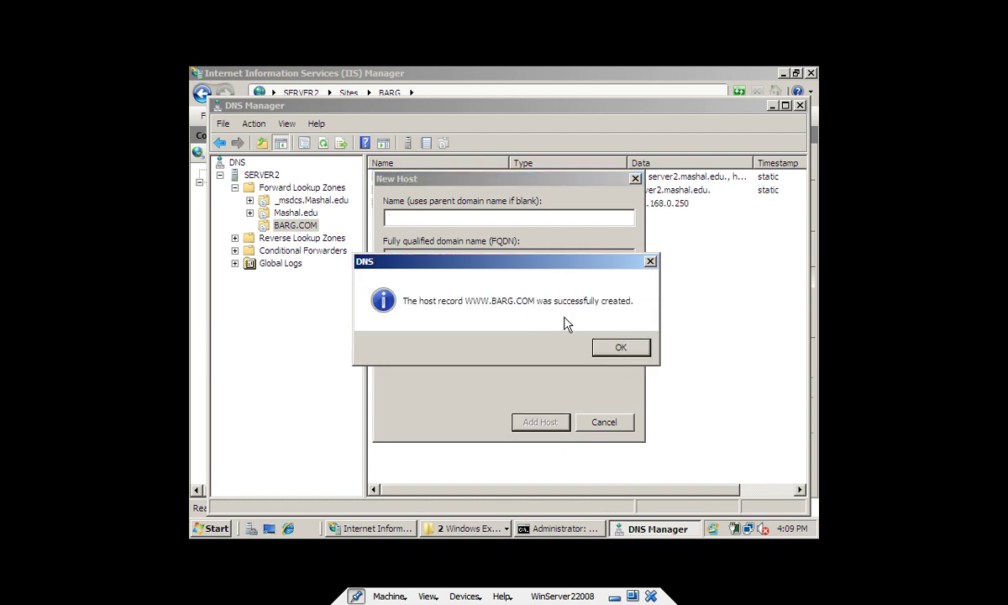
left_click(623, 348)
left_click(606, 423)
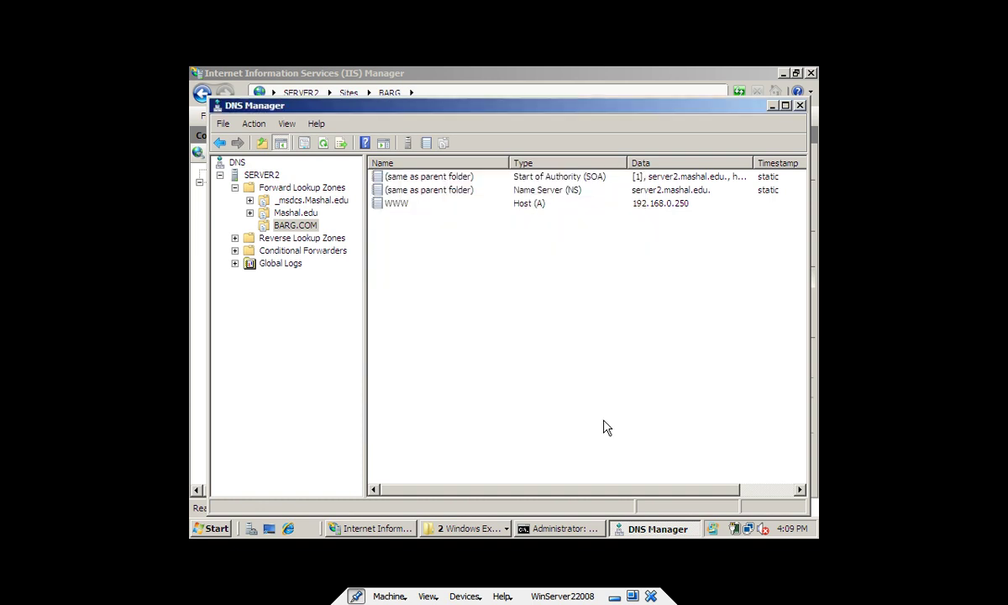
left_click(290, 187)
left_click(310, 146)
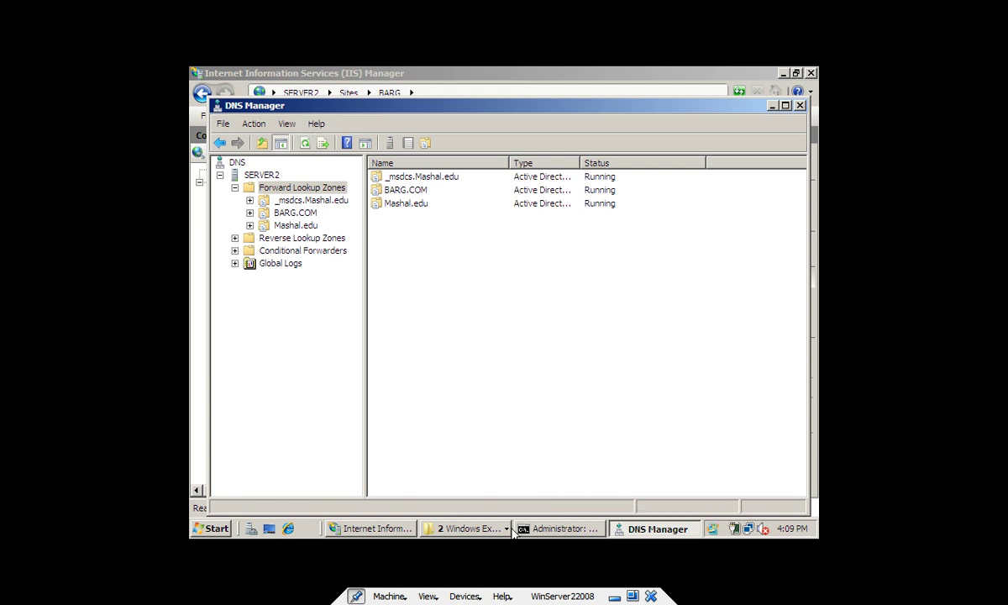
left_click(288, 528)
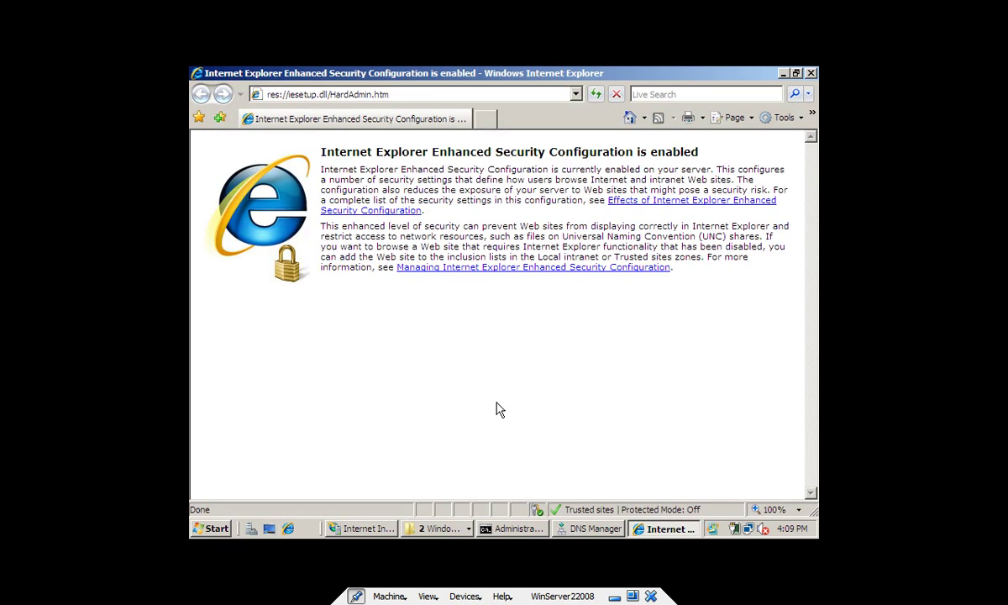
left_click(344, 94)
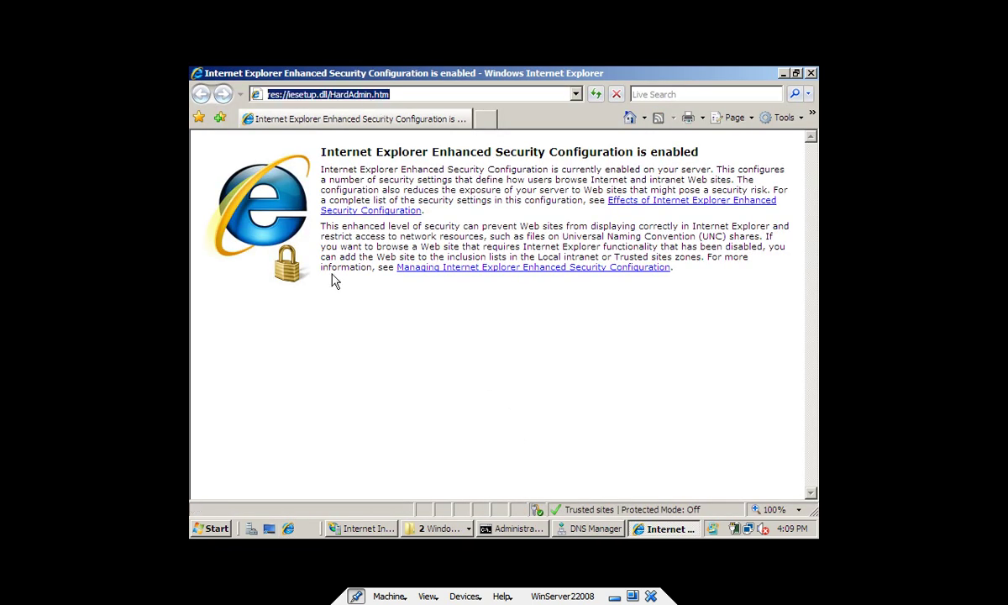
type("www")
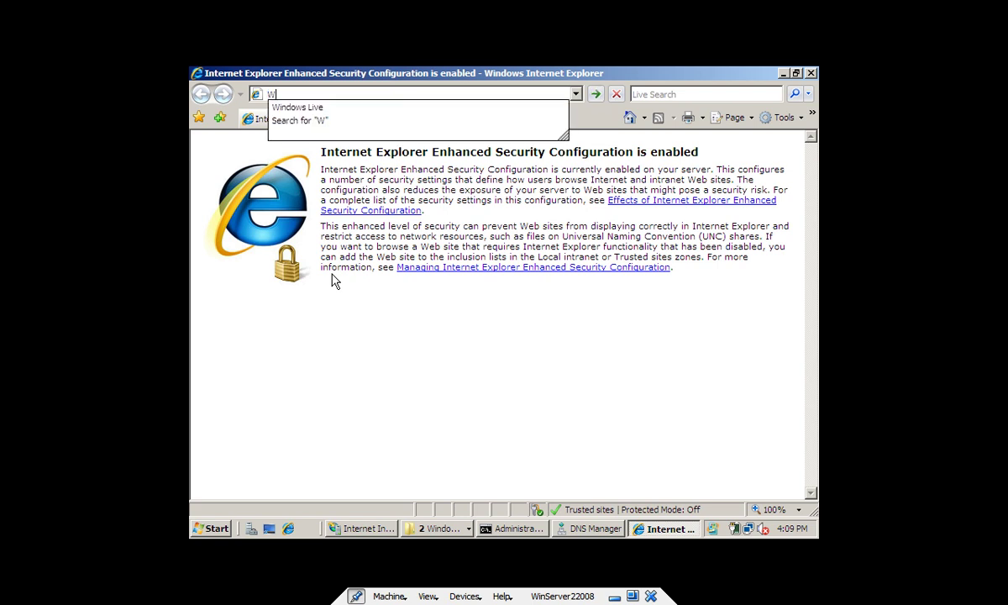
type(".B")
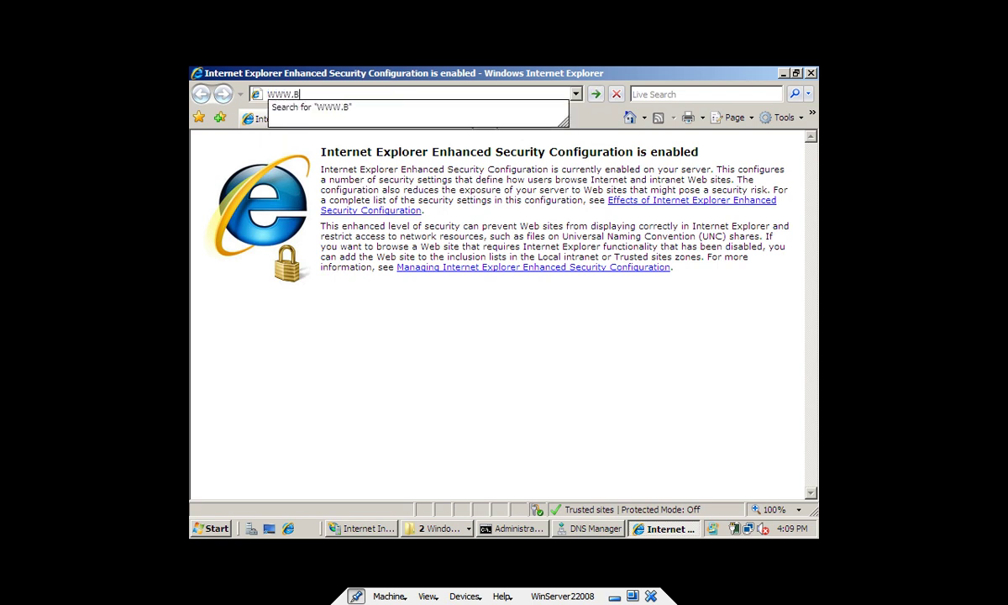
type("ARG.COM")
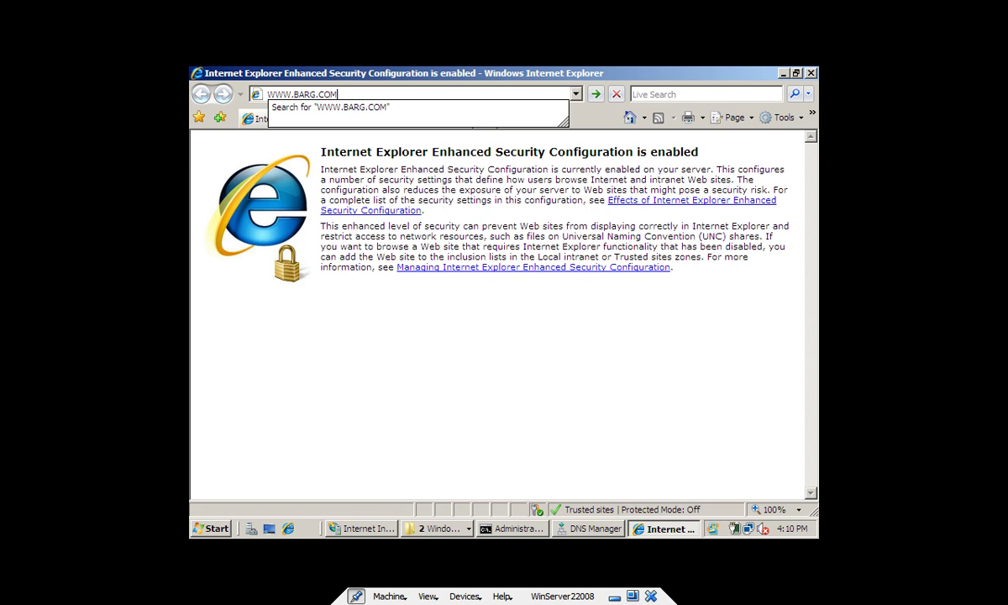
key("Return")
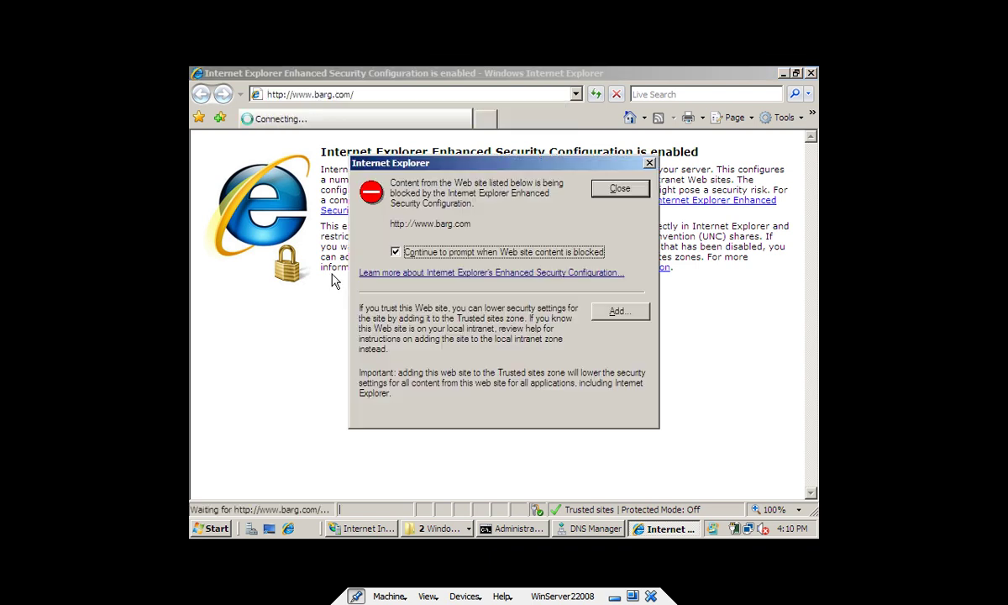
left_click(619, 189)
left_click(622, 352)
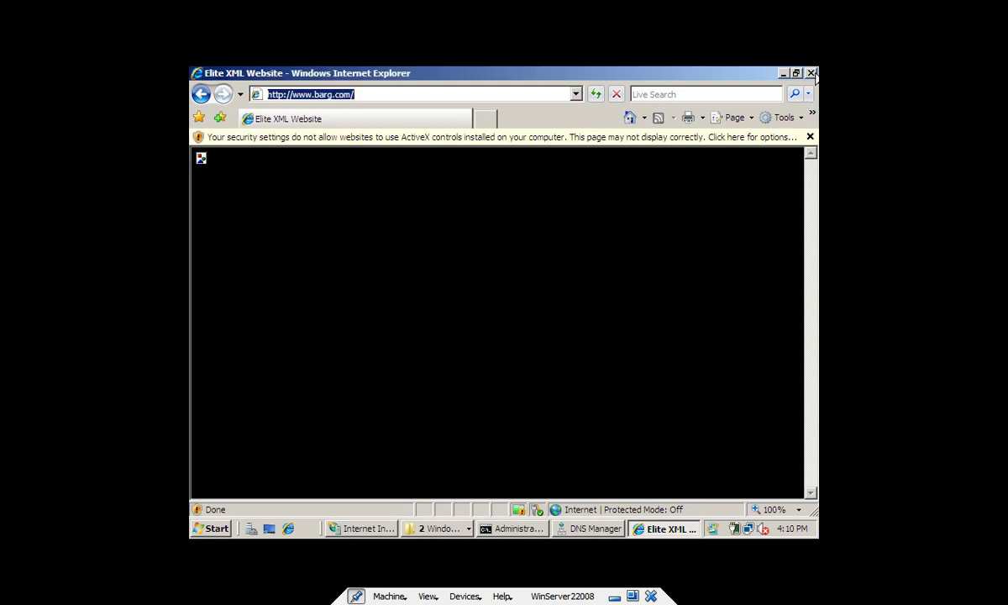
Step: Return to DNS Manager, minimise the server machine and switch to the Win7Pro1 virtual machine
left_click(592, 529)
left_click(614, 595)
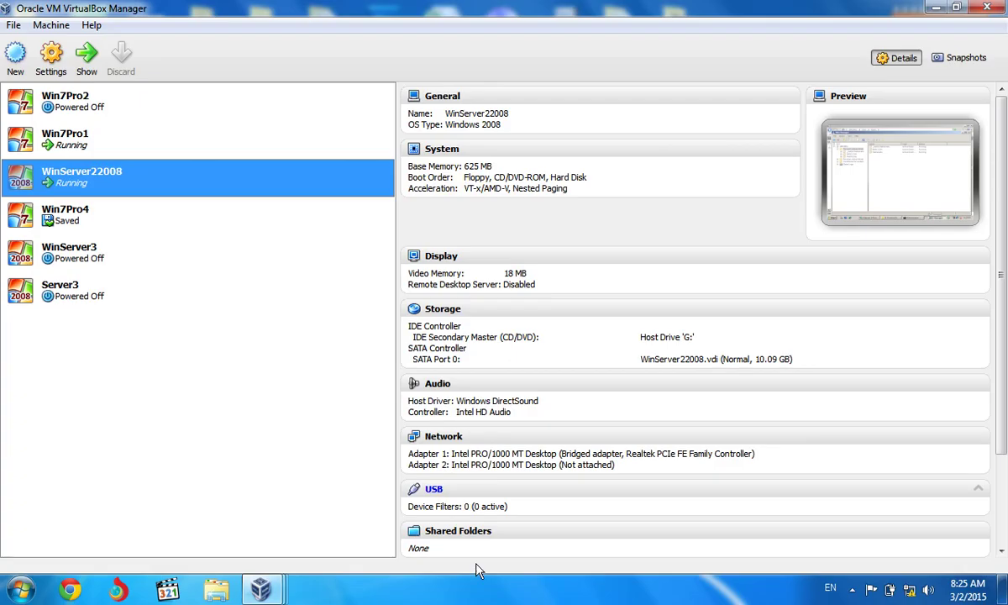
mouse_move(261, 589)
left_click(265, 496)
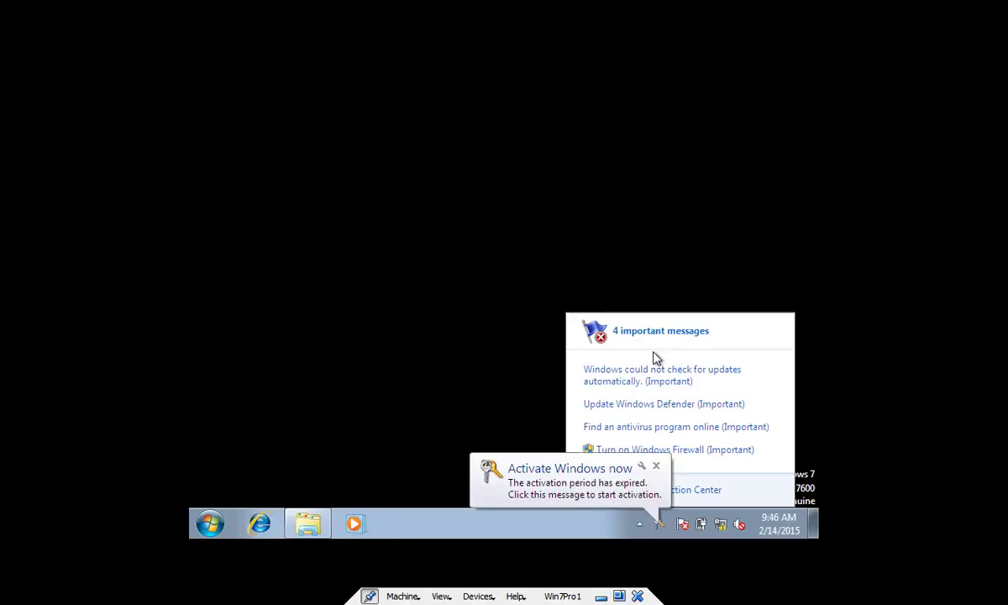
Step: Open a Command Prompt on the client, run IPCONFIG and ping the server at 192.168.0.250
key("super+r")
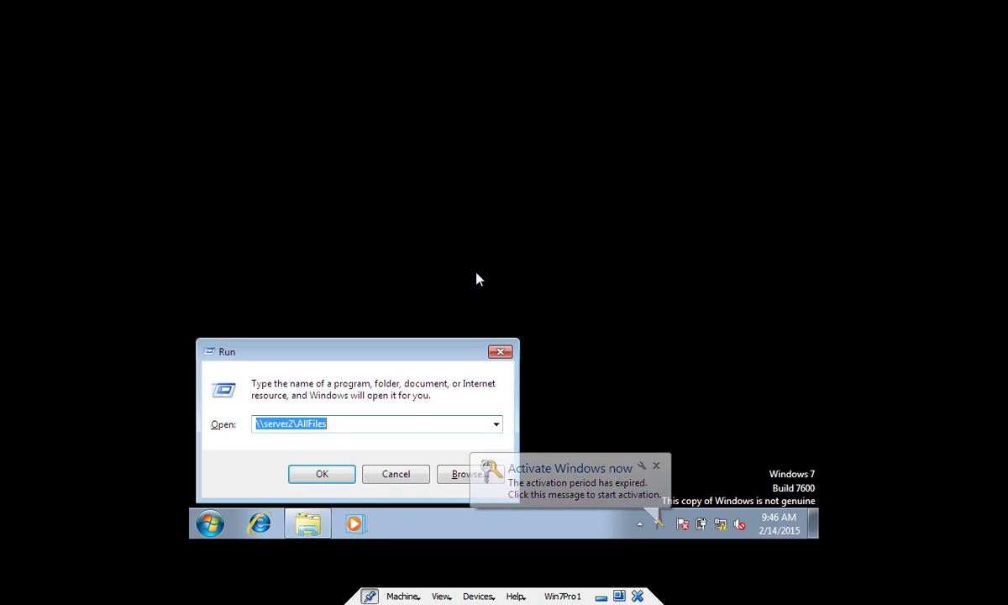
type("cmd")
key("Return")
type("IPCONFIG")
key("Return")
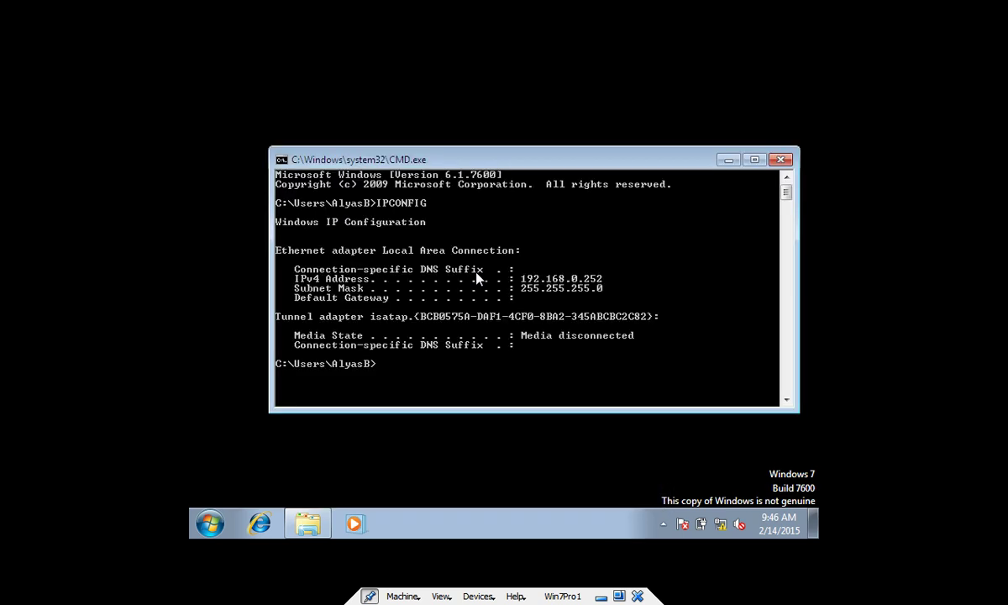
type("PING 192.168.0.250")
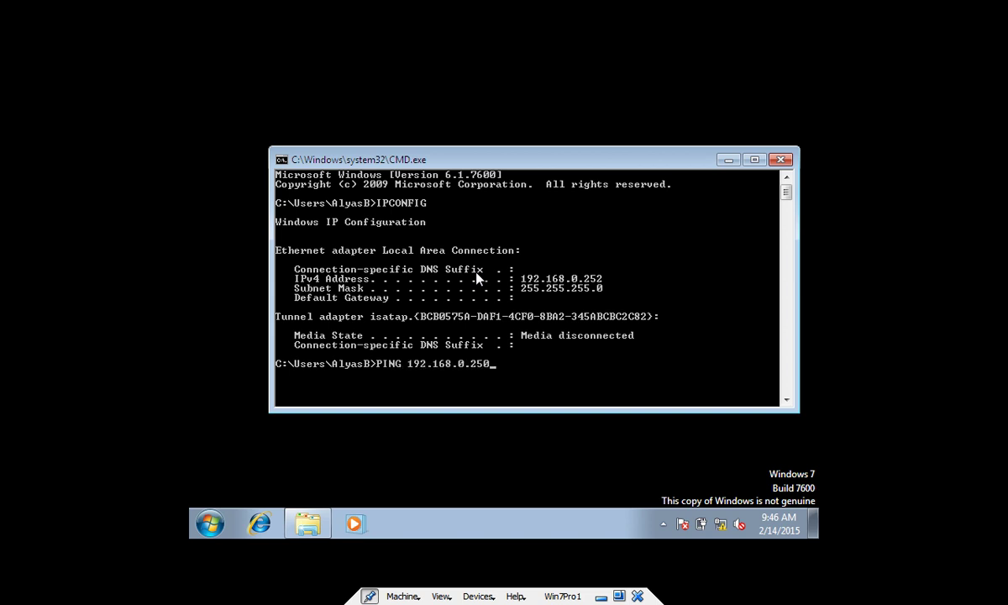
key("Return")
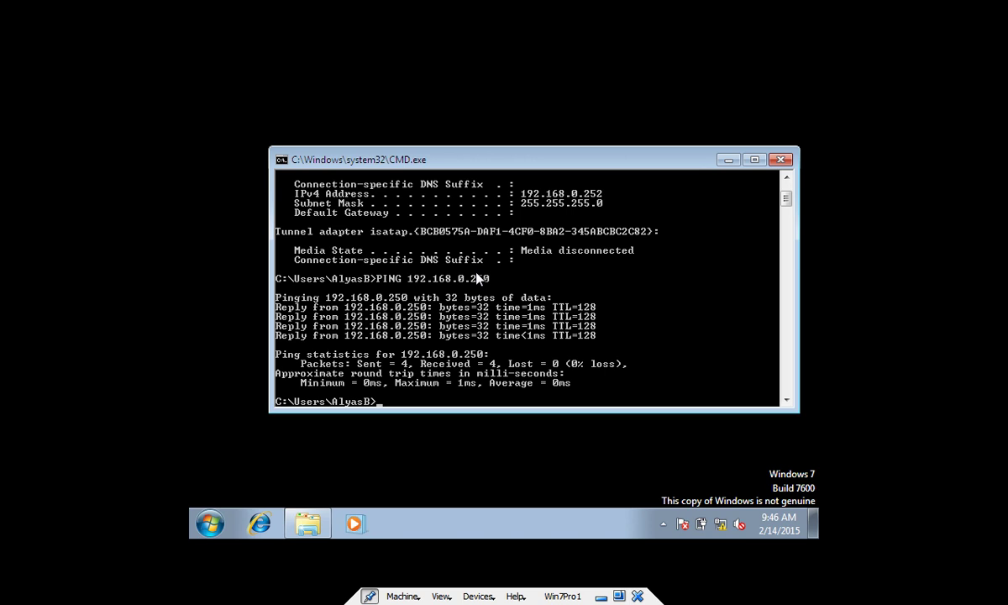
left_click(260, 524)
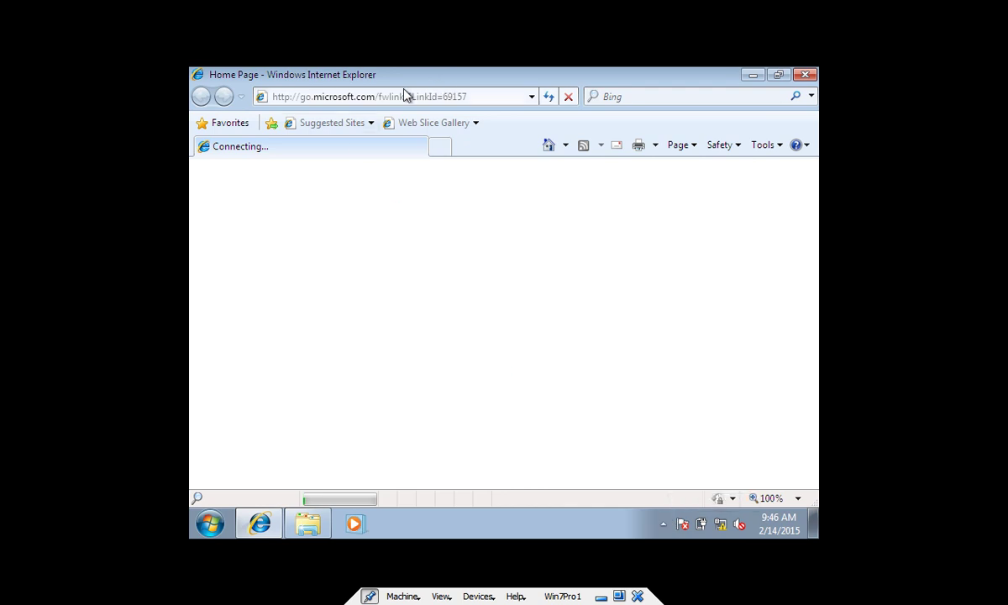
left_click(377, 99)
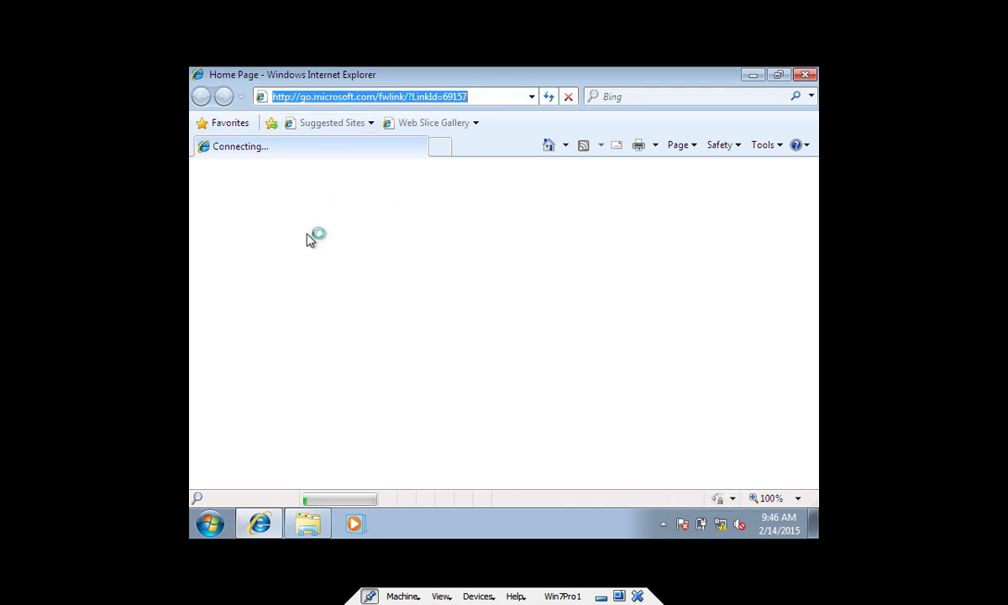
type("WWW")
type(".")
type("BAR")
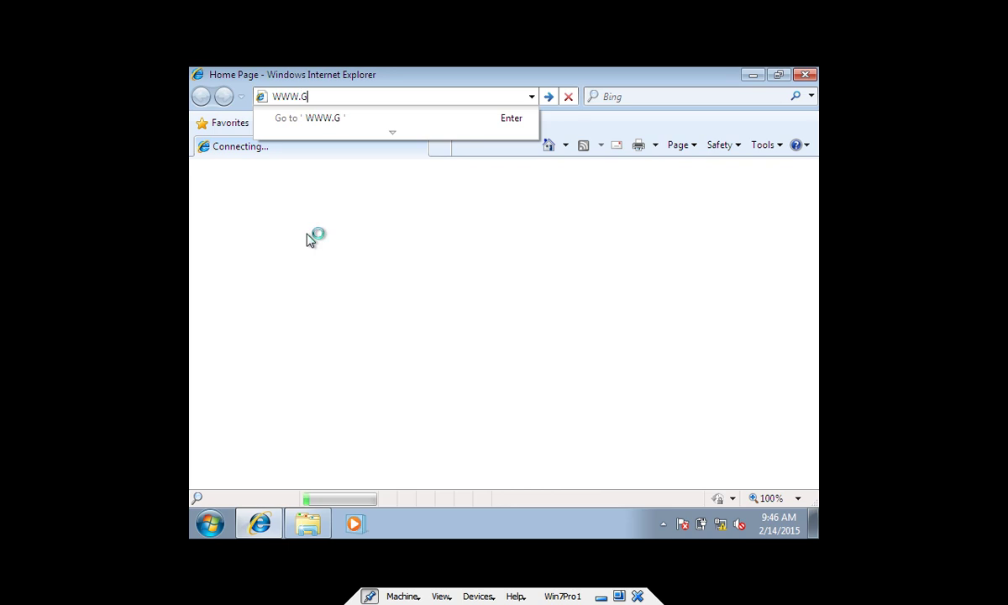
type("G.COM")
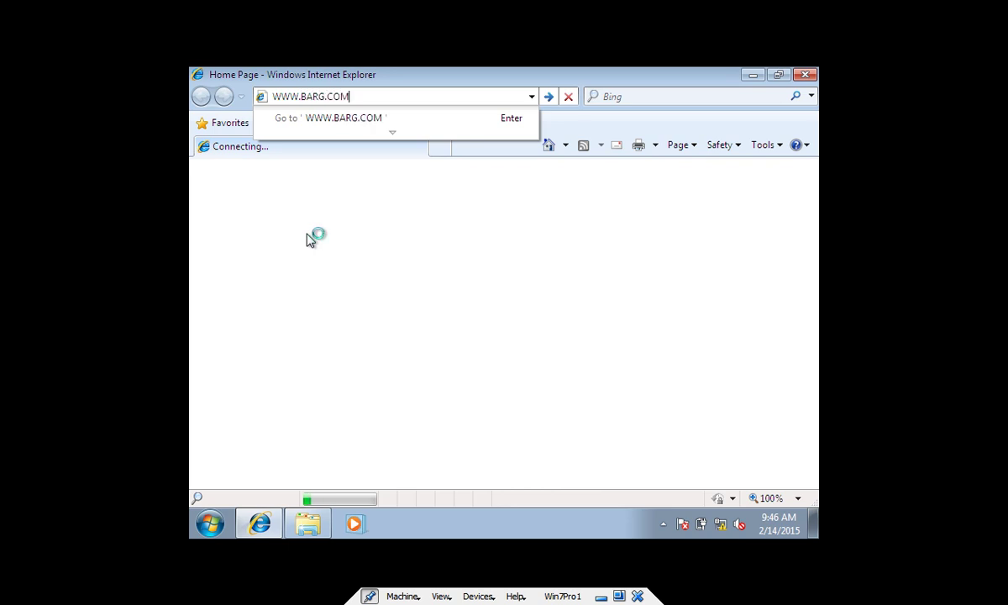
key("Return")
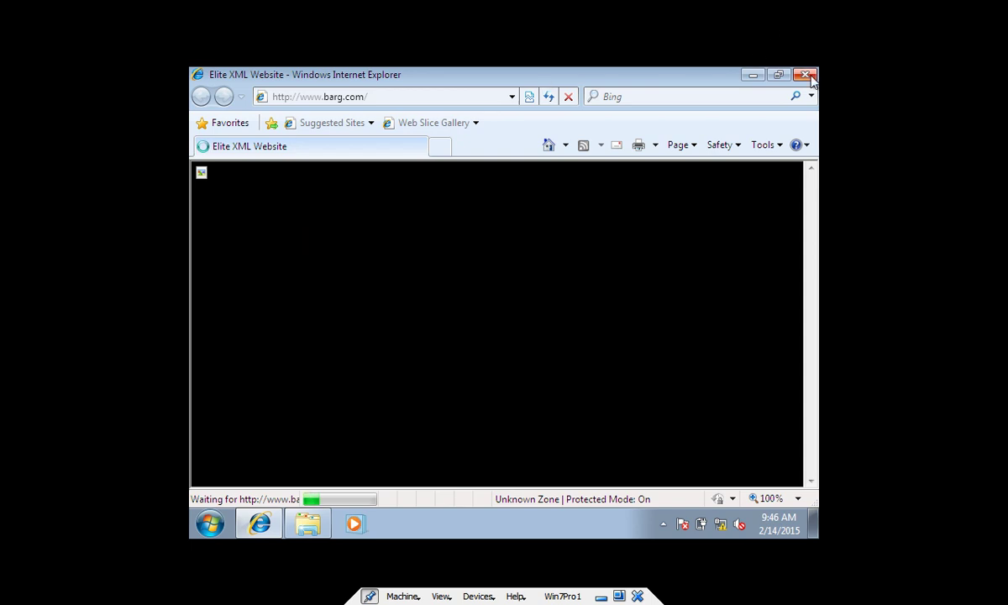
Step: Minimise the browser, the virtual machine and VirtualBox Manager, and open the host computer's network adapter settings through Network and Sharing Center
left_click(752, 75)
left_click(600, 596)
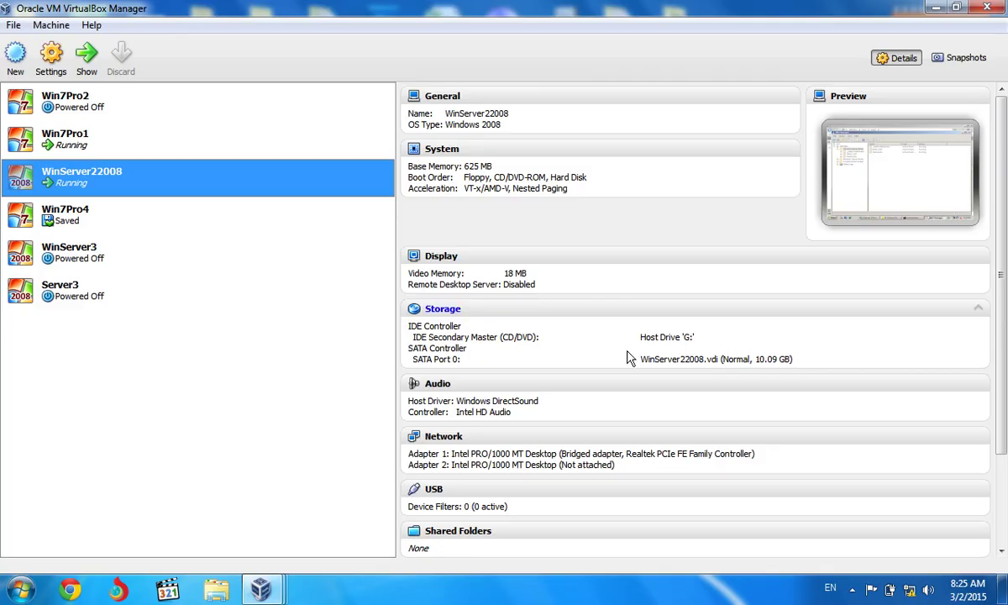
left_click(935, 8)
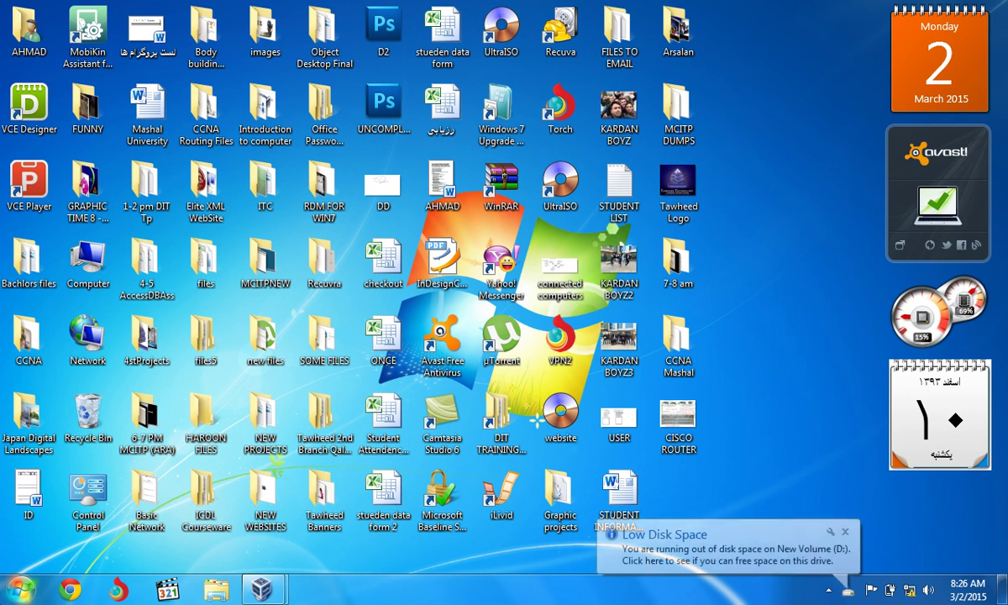
key("super")
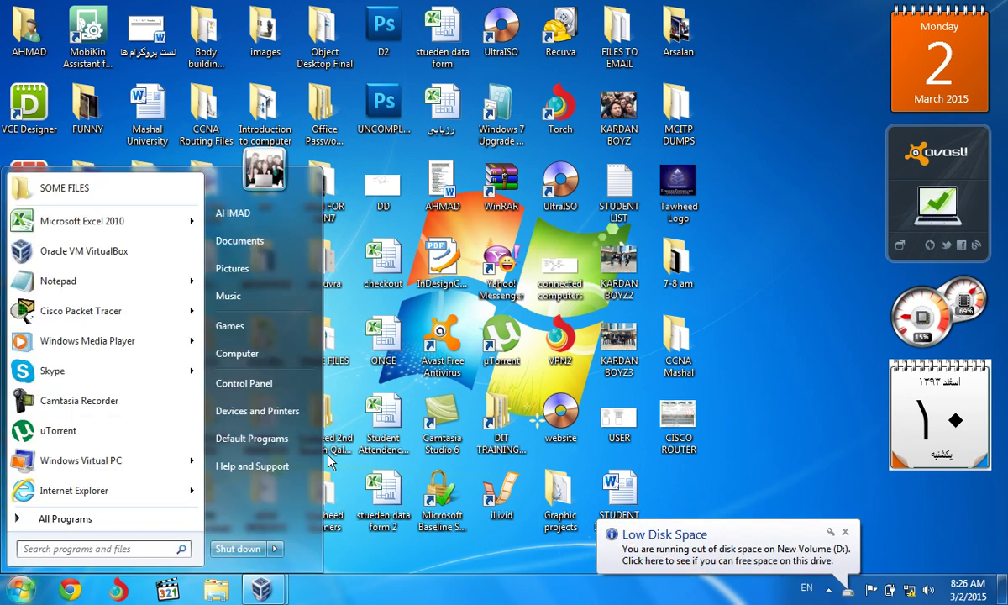
key("super")
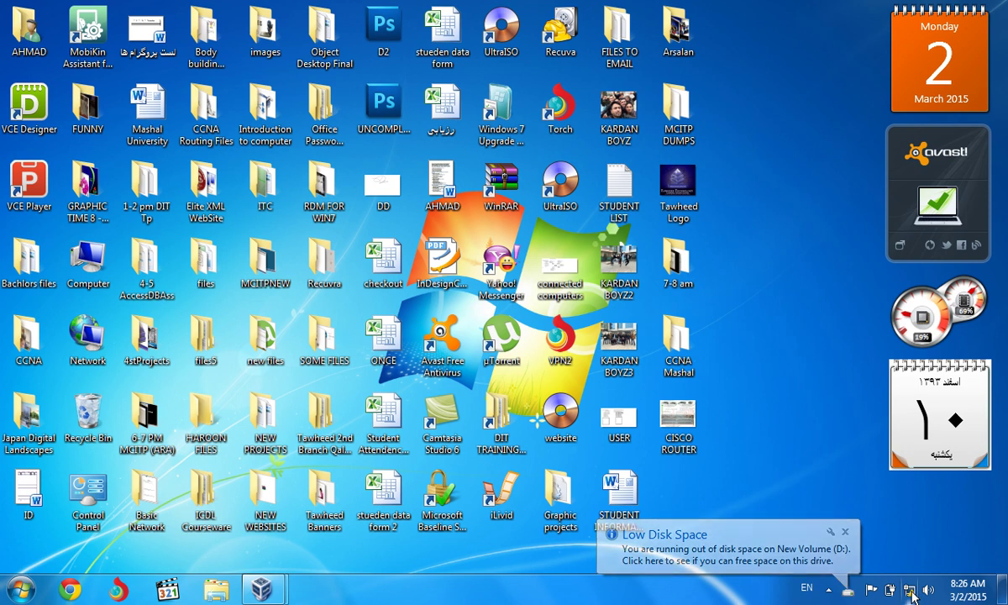
right_click(908, 590)
left_click(904, 581)
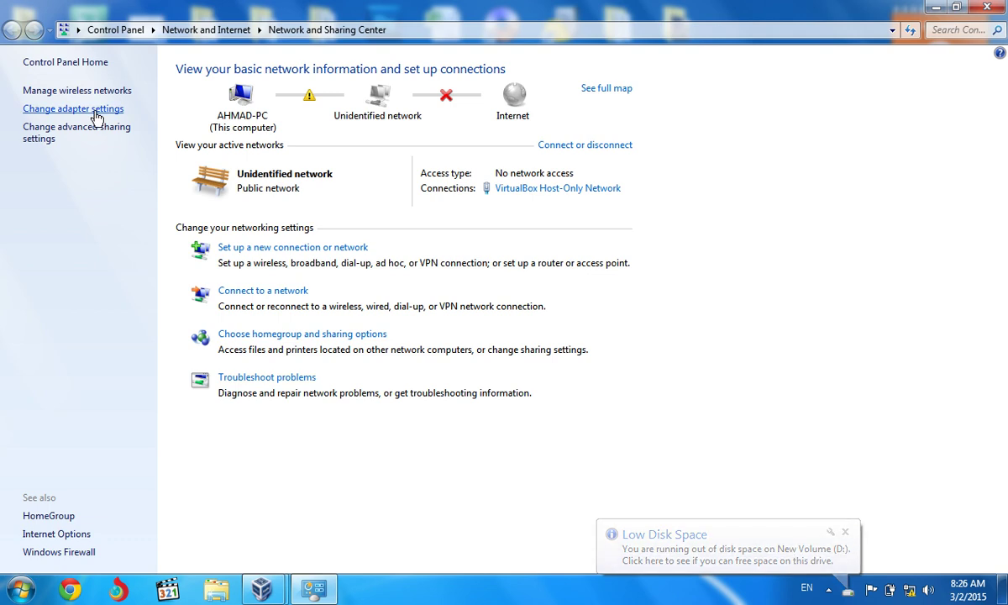
left_click(97, 113)
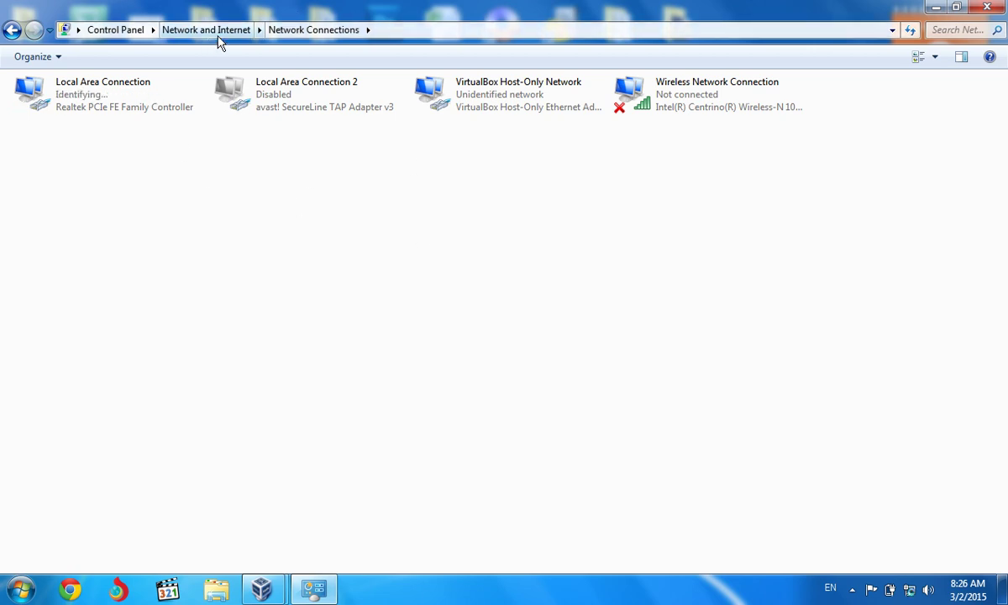
Step: Open the TCP/IPv4 properties of the host's Local Area Connection and set a static IP address of 192.168.0.254
left_click(87, 109)
right_click(87, 109)
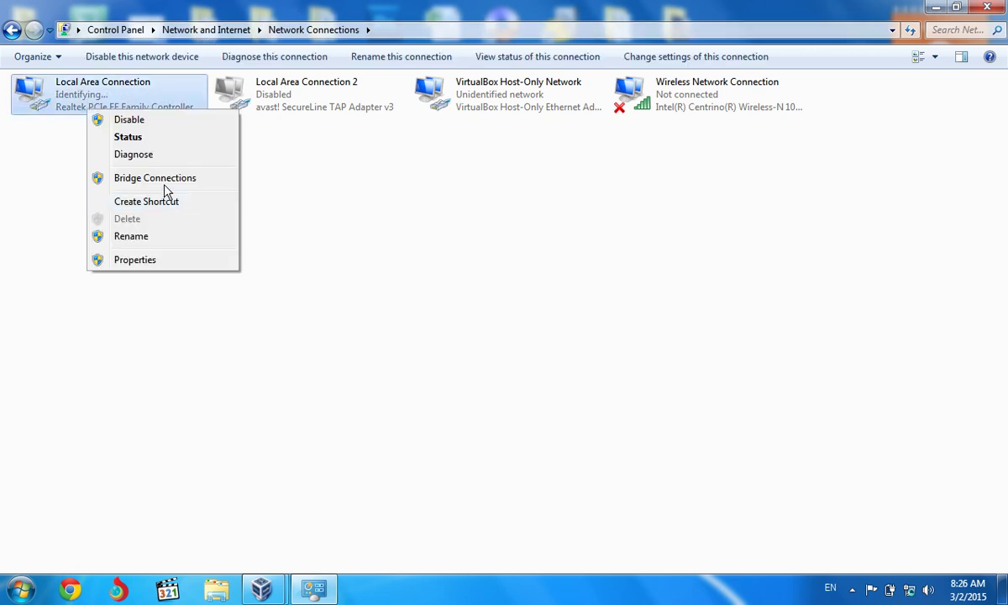
left_click(156, 262)
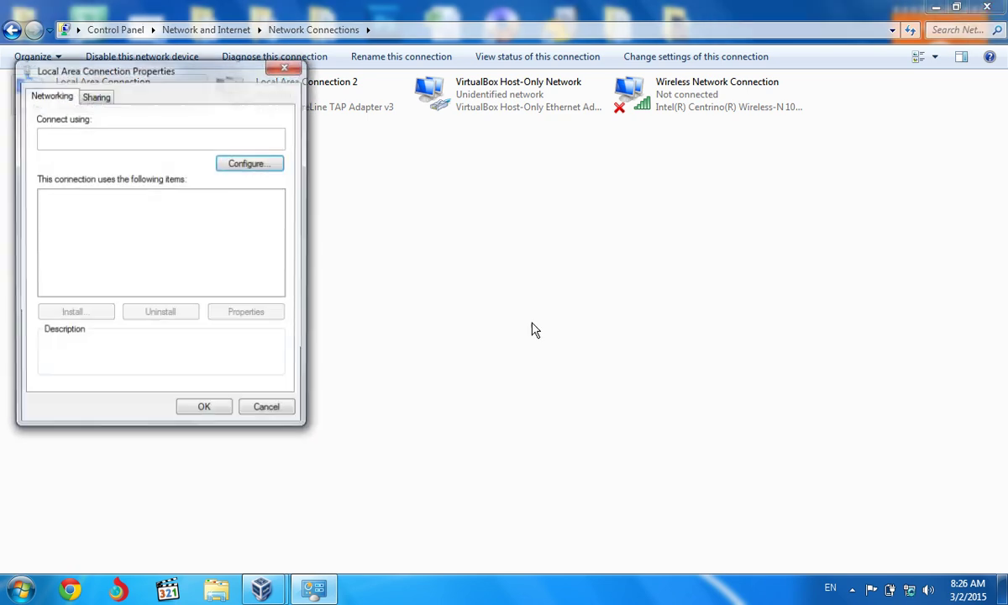
left_click_drag(279, 226, 280, 246)
double_click(192, 249)
left_click(168, 242)
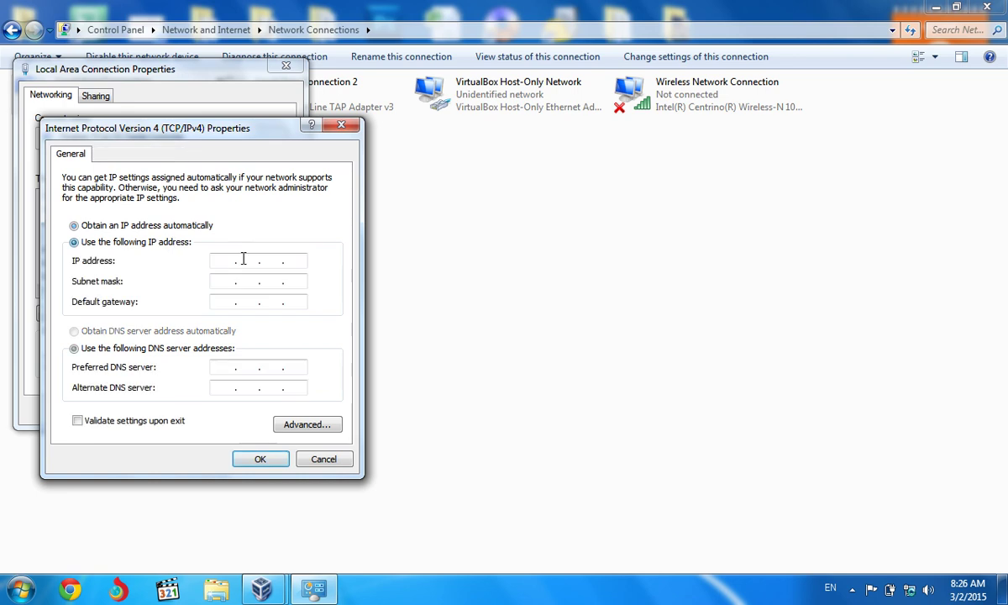
left_click(224, 261)
type("192 . 168 . 0 .254")
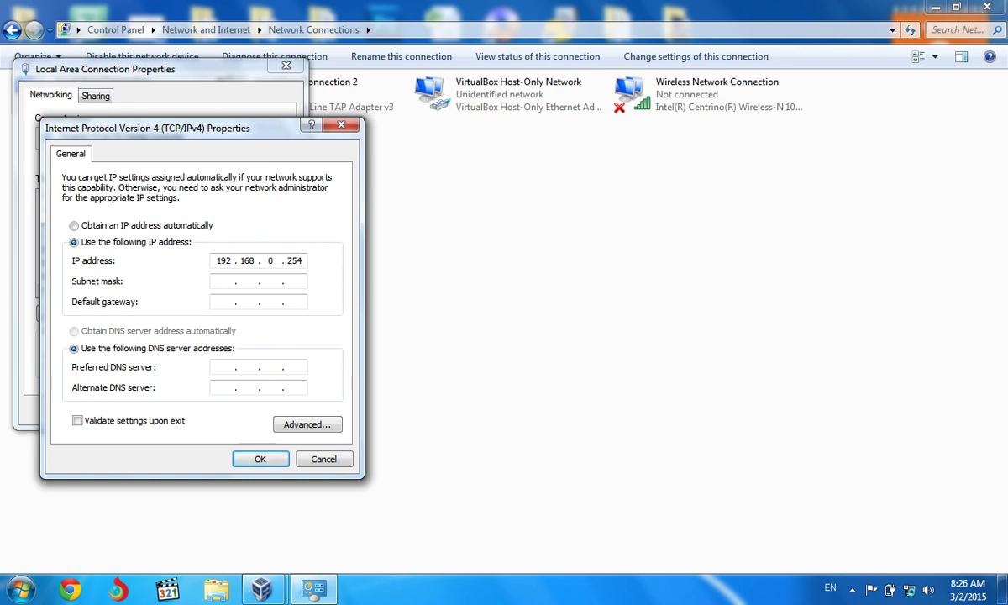
Step: Fill in subnet mask 255.255.255.0, set the preferred DNS server to 192.168.0.250, and apply the connection settings
key("Tab")
left_click(225, 367)
type("192")
type("168 .  .")
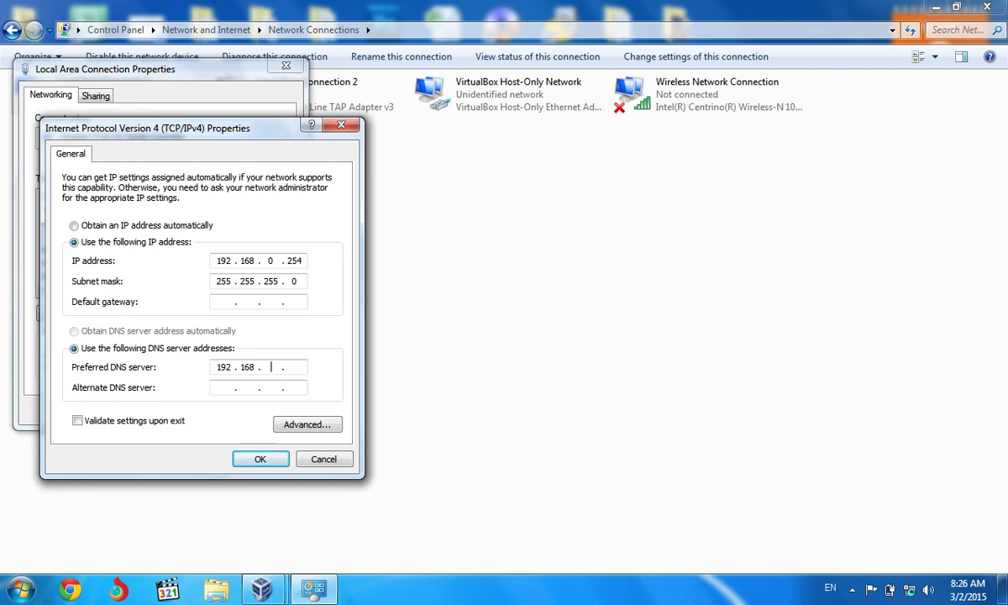
type("0.250")
left_click(260, 458)
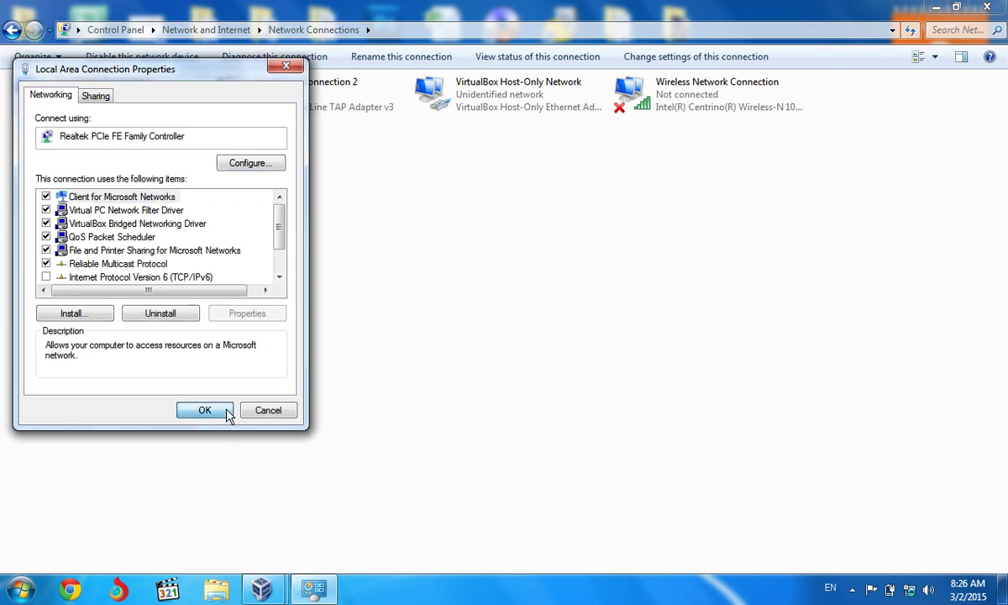
left_click(227, 413)
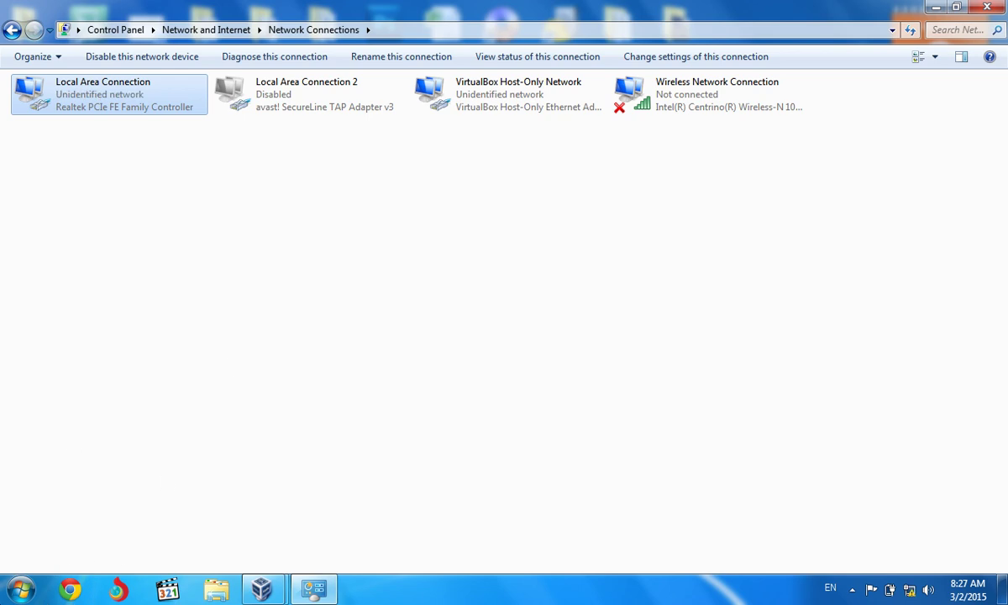
key("super")
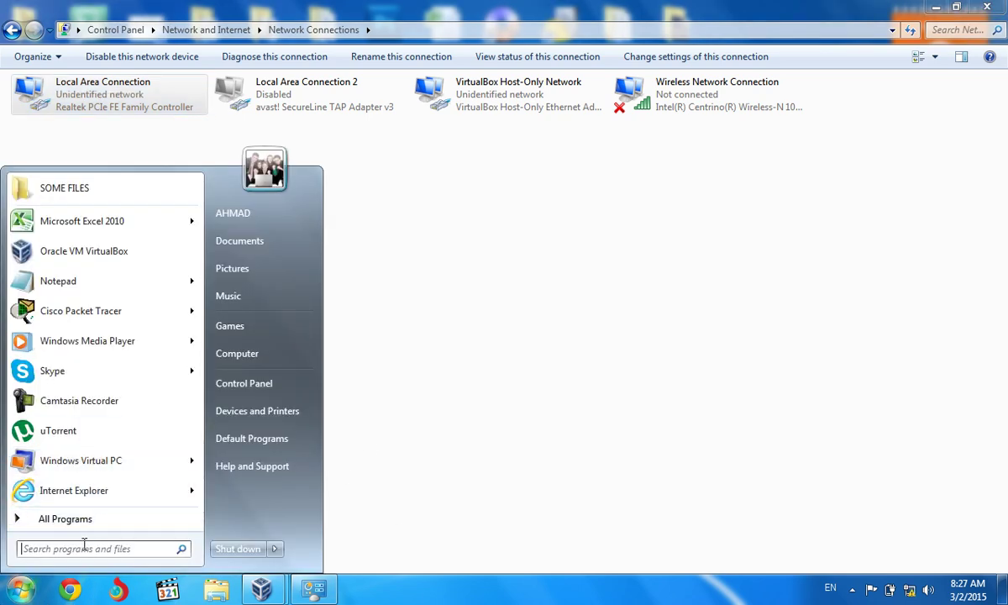
key("Escape")
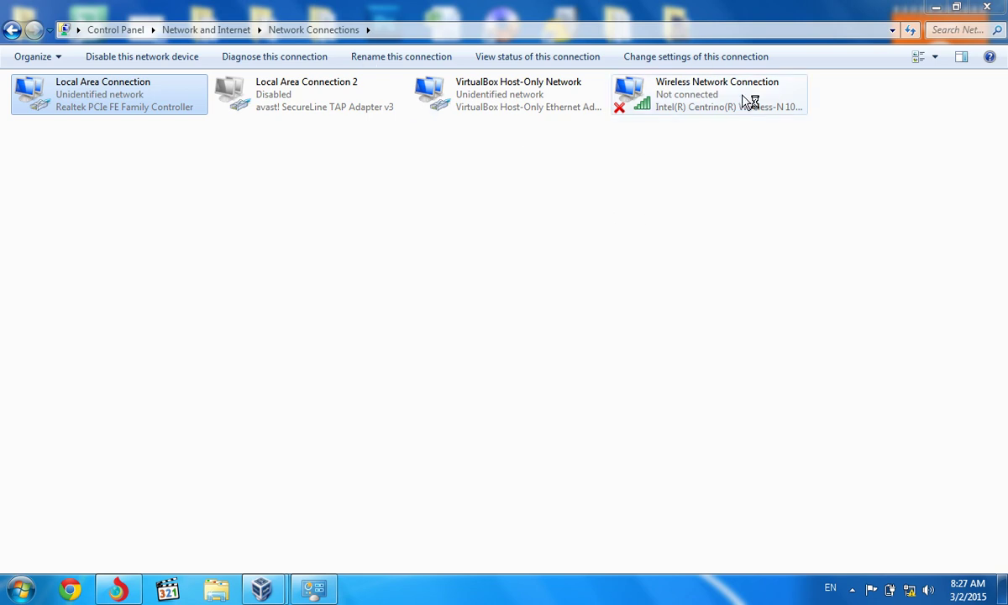
left_click(935, 6)
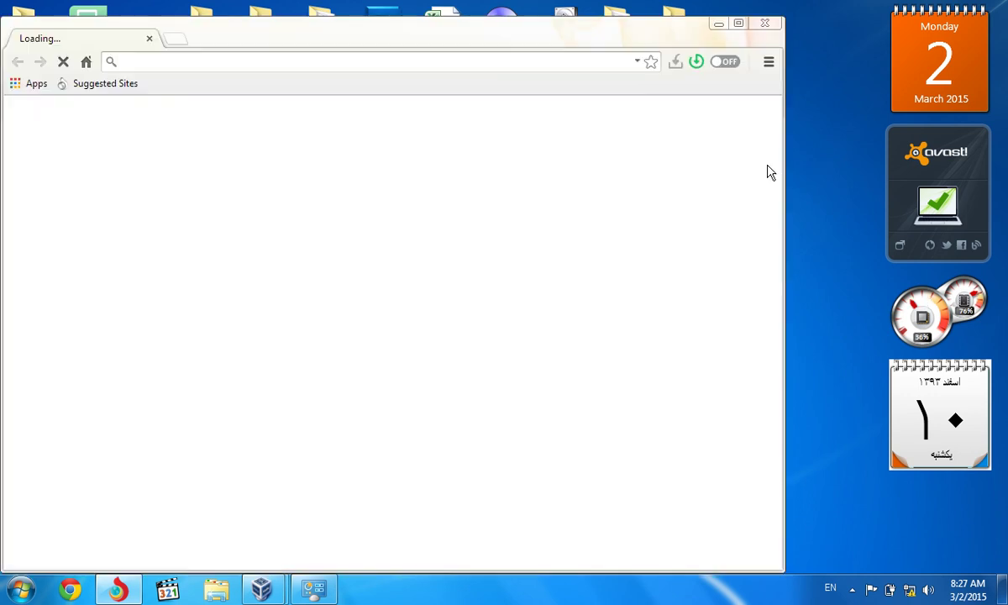
right_click(761, 140)
left_click(186, 62)
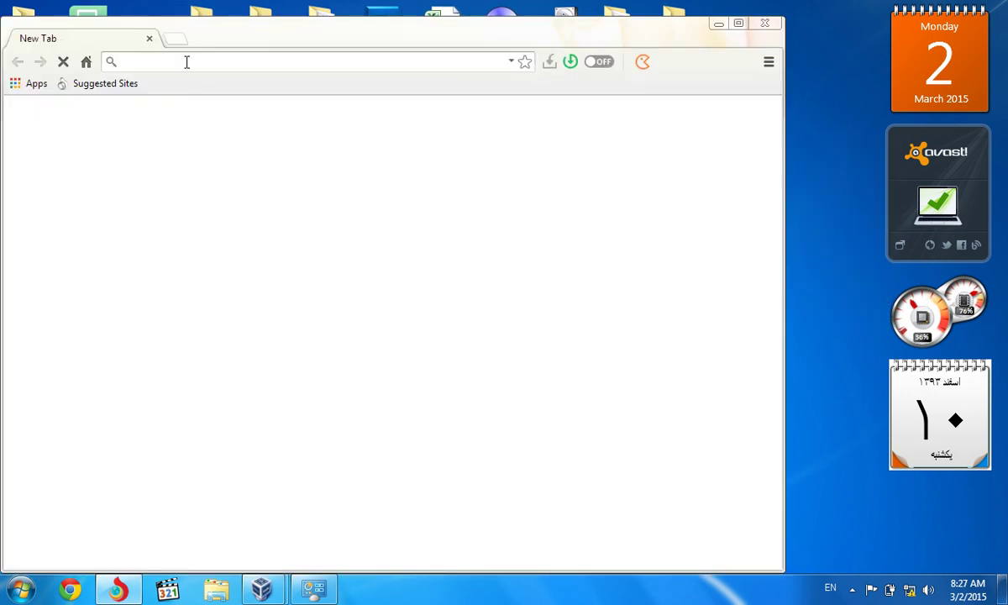
type("www")
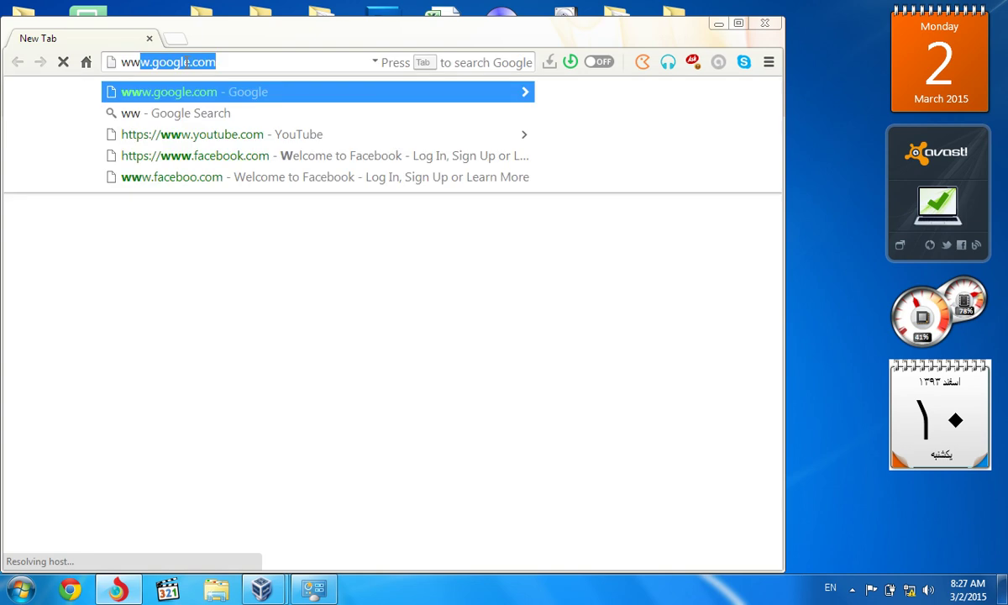
type("barg.com")
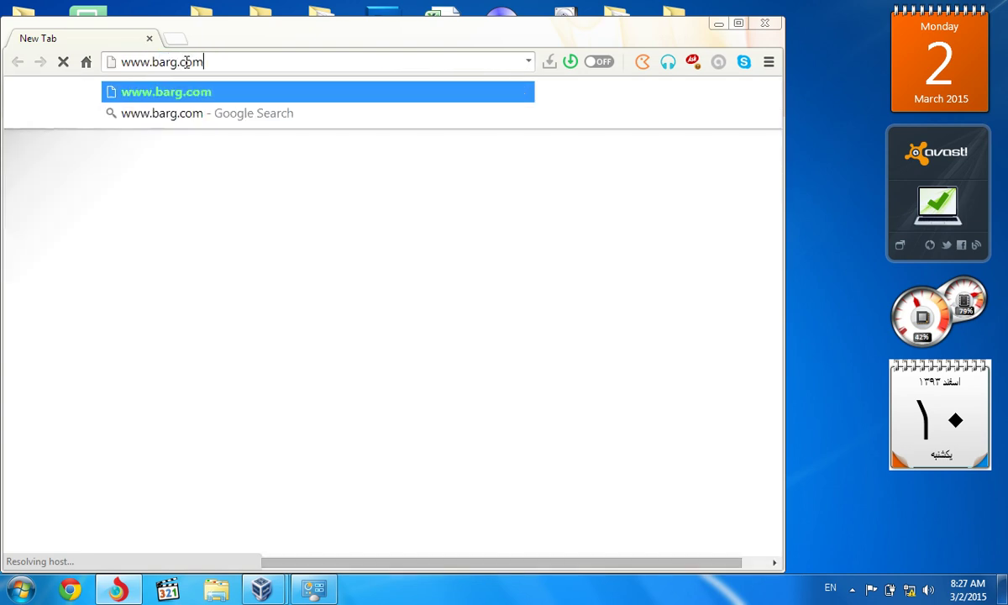
key("Return")
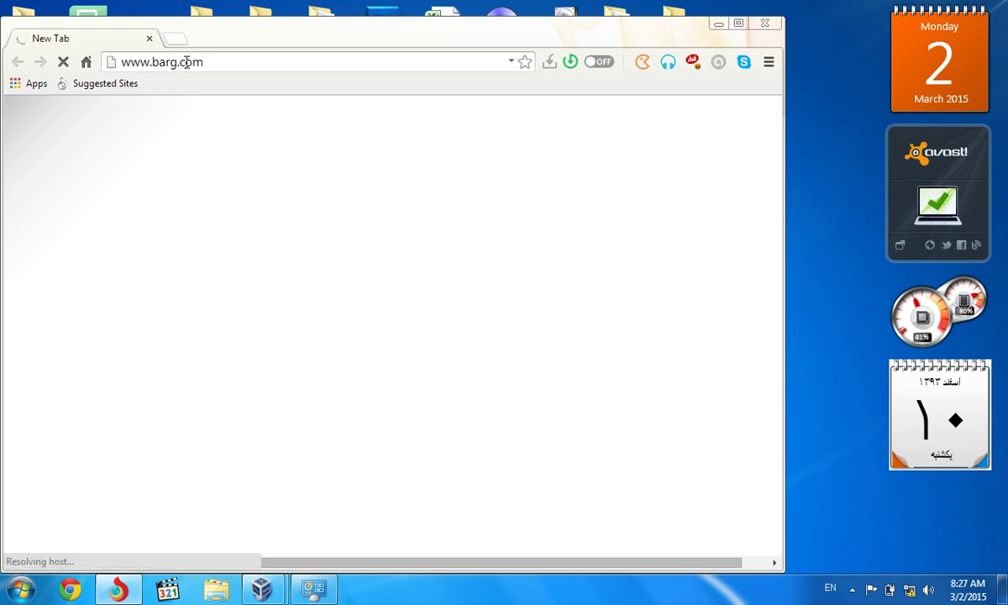
Step: Turn off Windows Firewall on the host for both private and public networks through Network and Sharing Center, and close the settings window
left_click(910, 592)
left_click(890, 480)
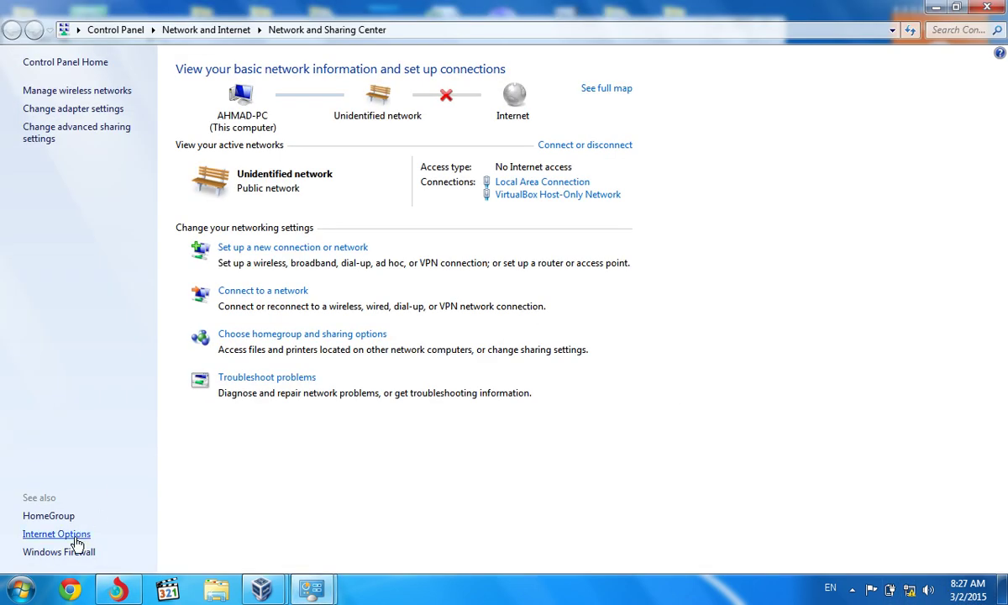
left_click(74, 551)
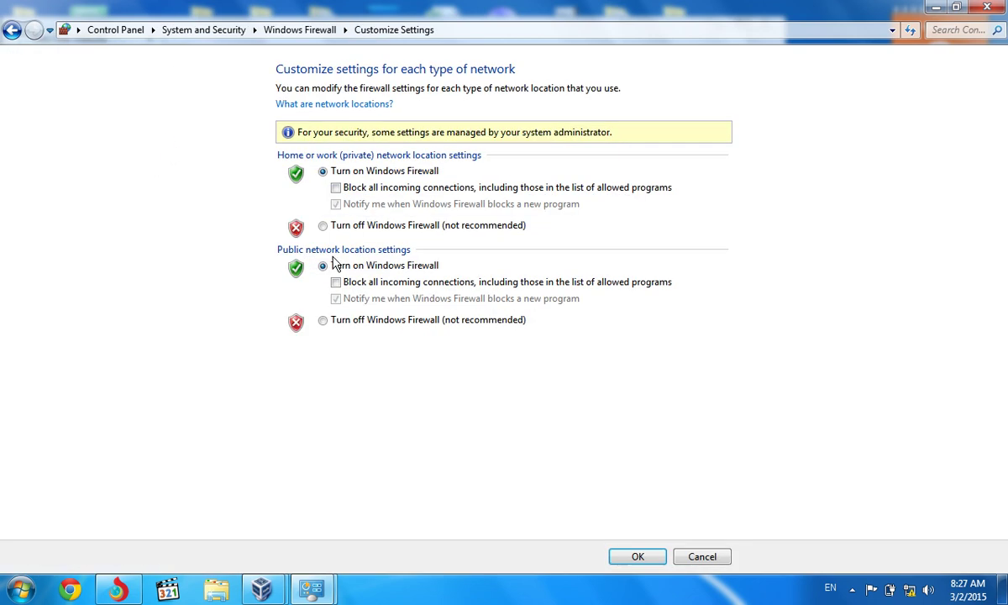
left_click(324, 226)
left_click(325, 320)
left_click(635, 555)
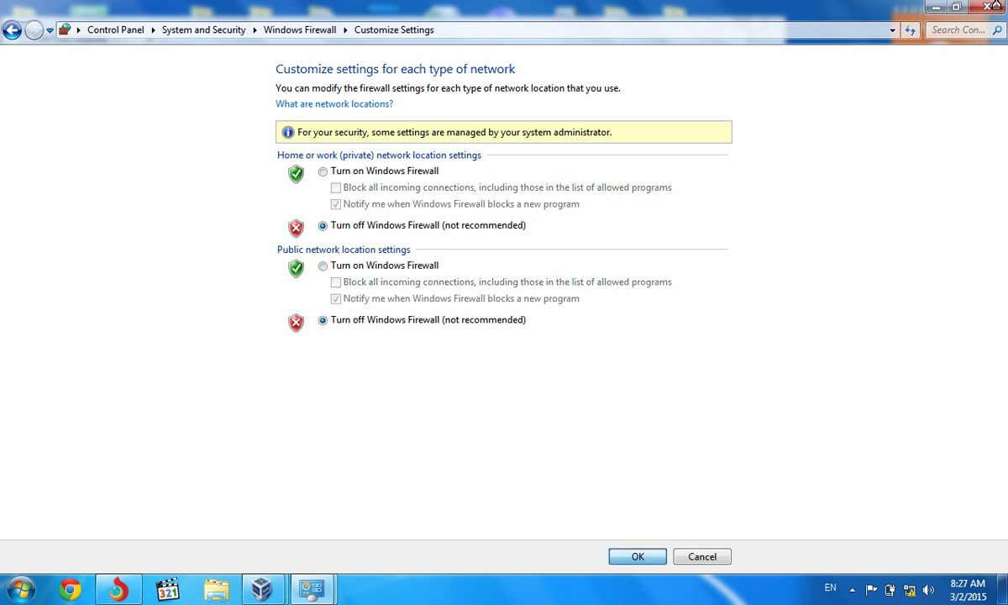
left_click(984, 6)
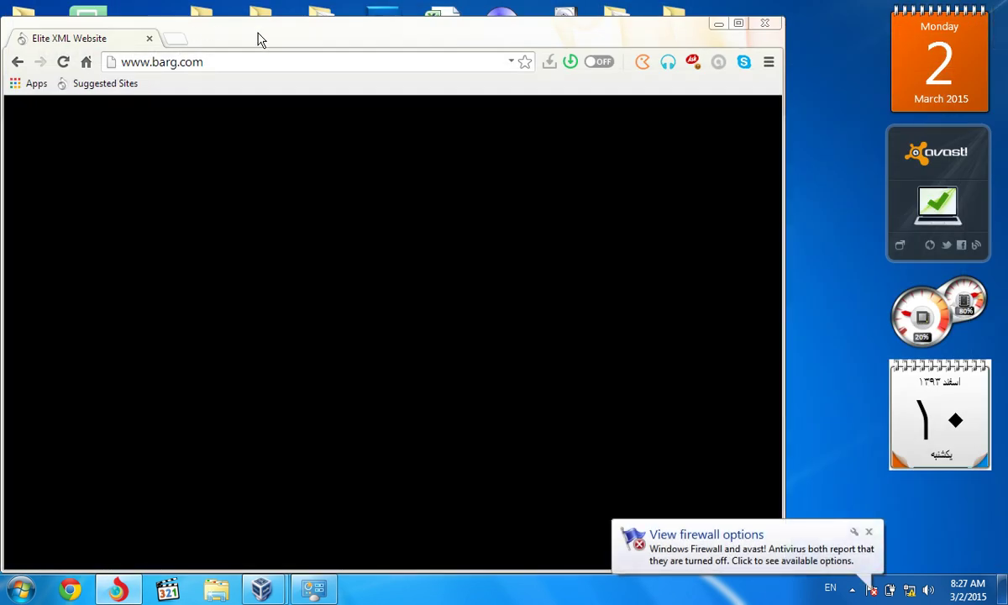
Step: Maximise the browser and view the website's News and PD XML Gallery pages
left_click(738, 23)
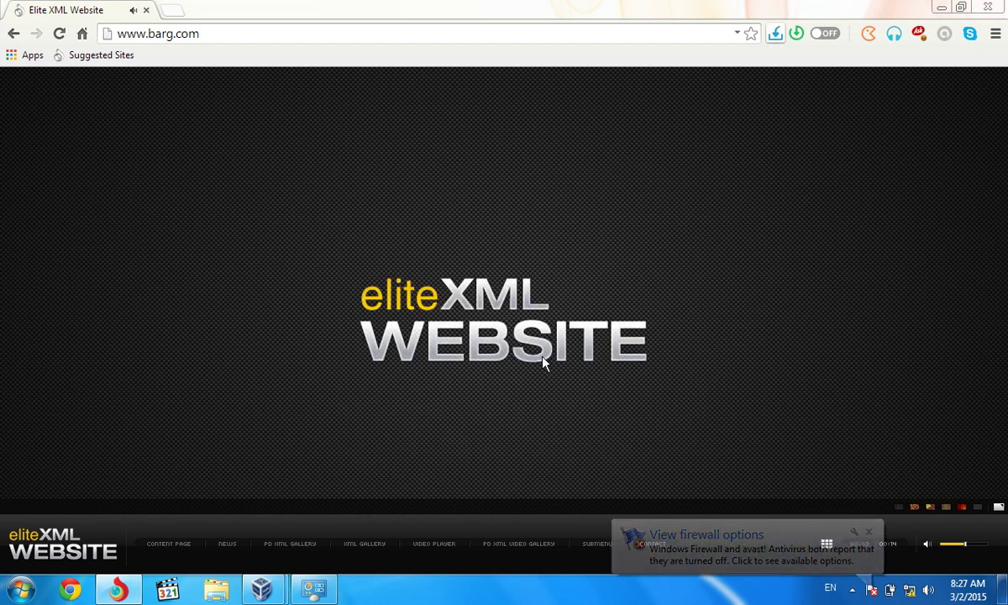
left_click(225, 545)
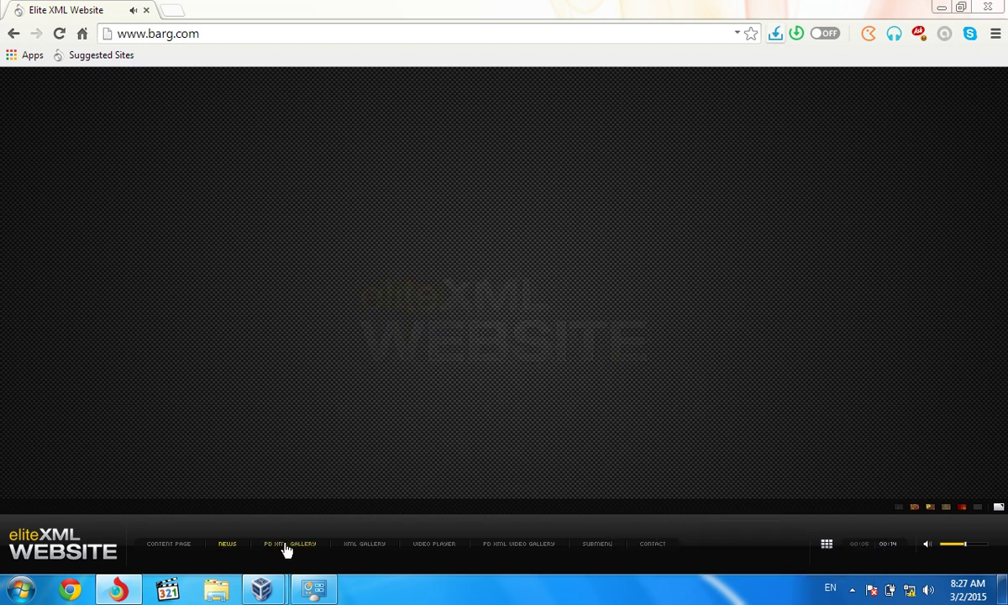
left_click(288, 545)
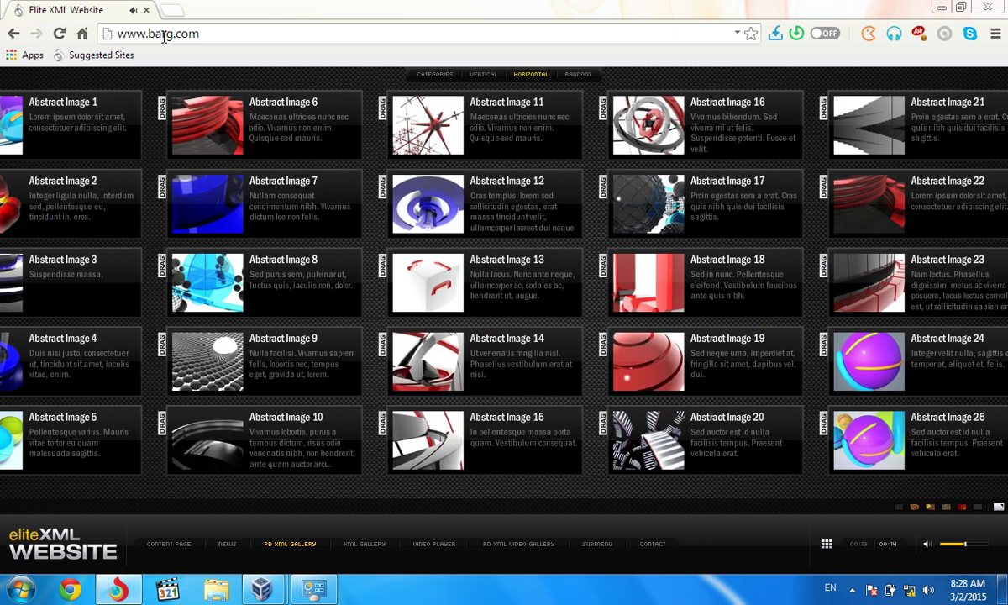
left_click(164, 38)
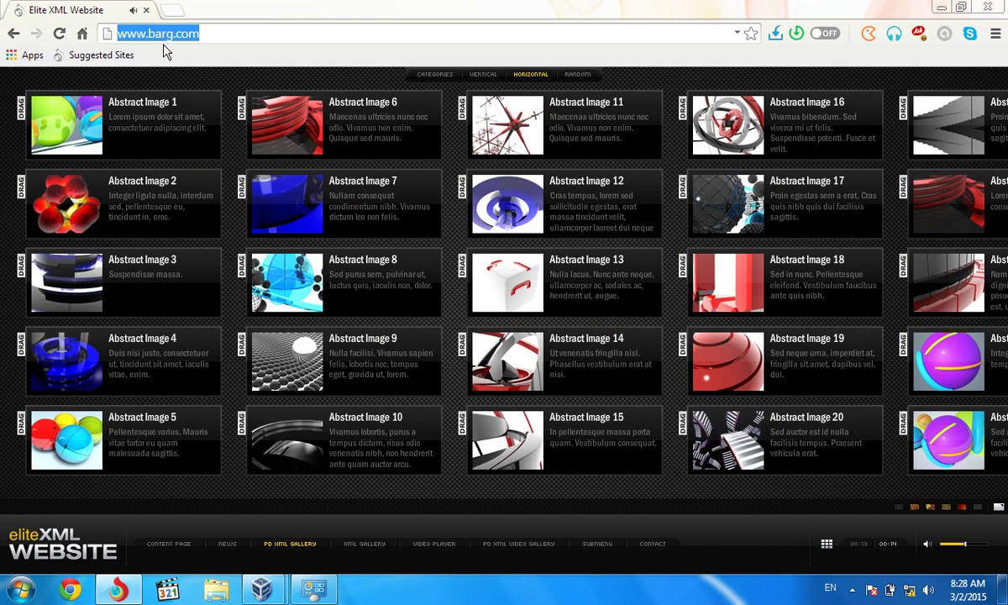
type("www")
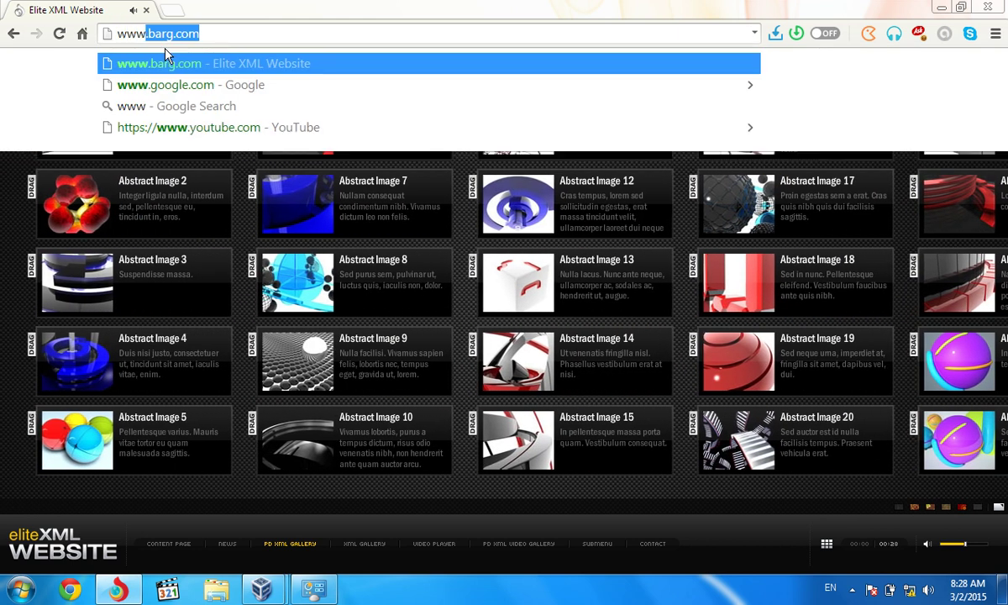
type(".mashal.edu")
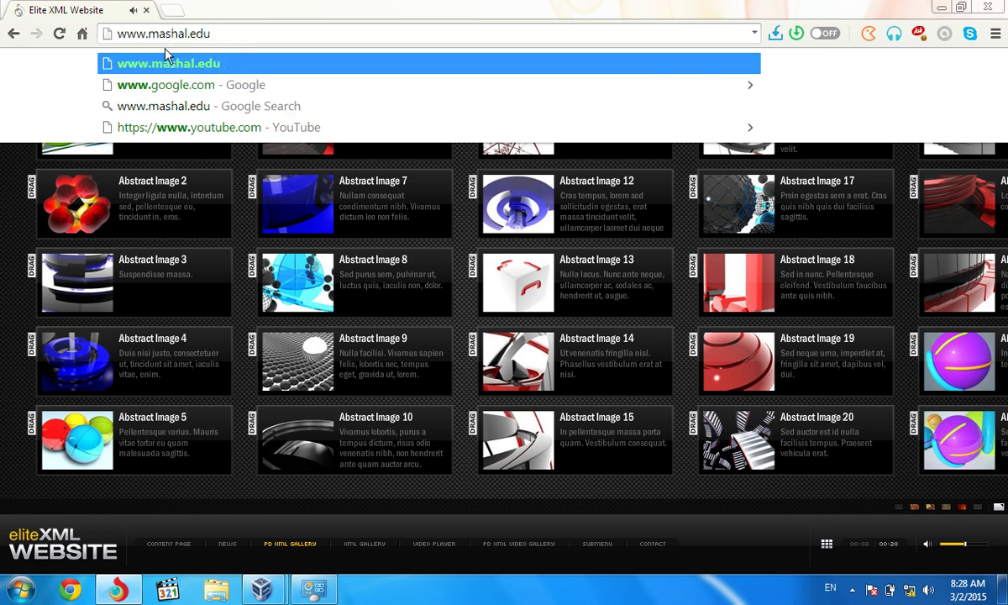
key("Return")
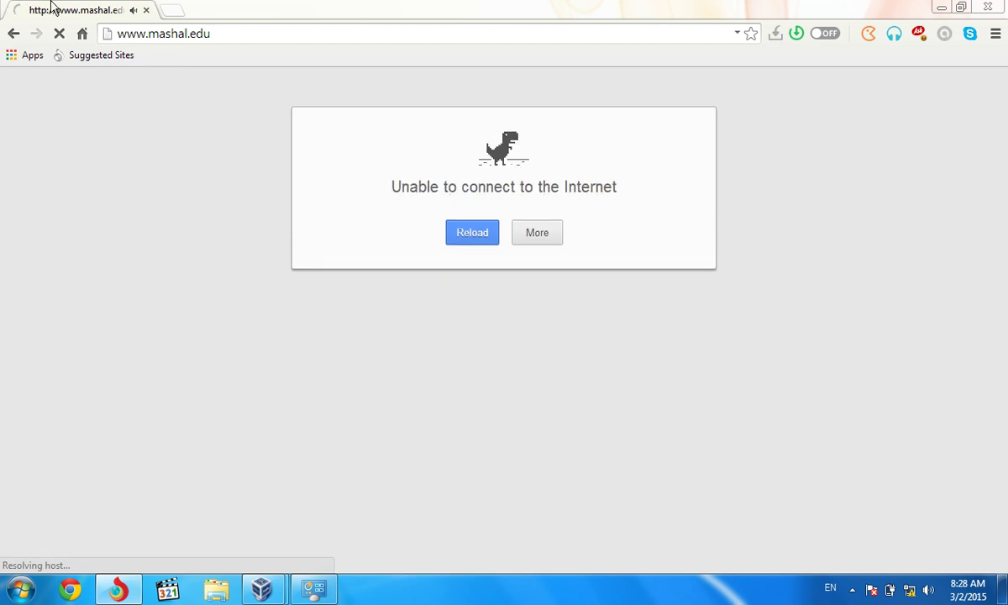
left_click(232, 40)
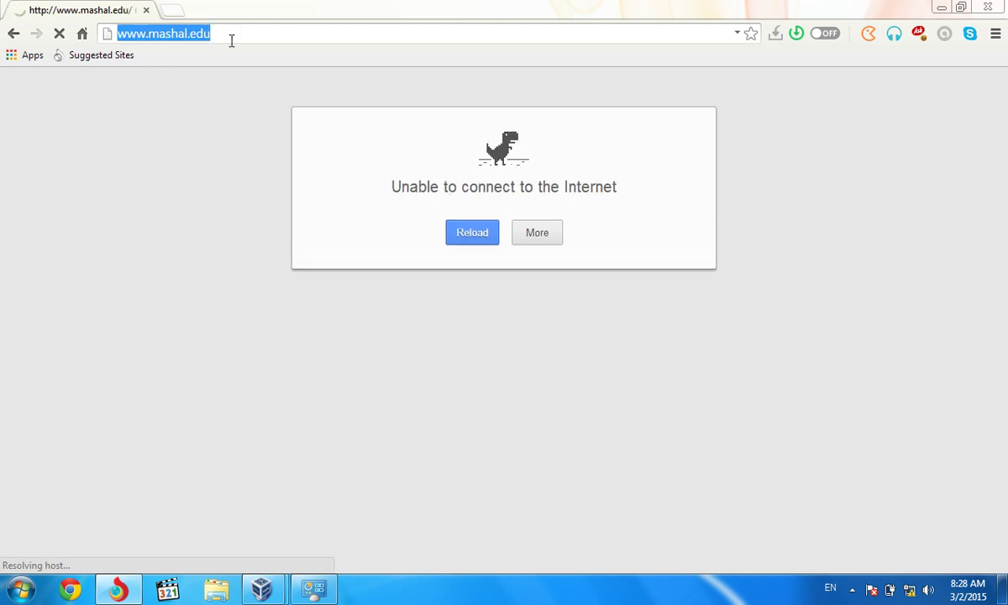
type("www.barg.com")
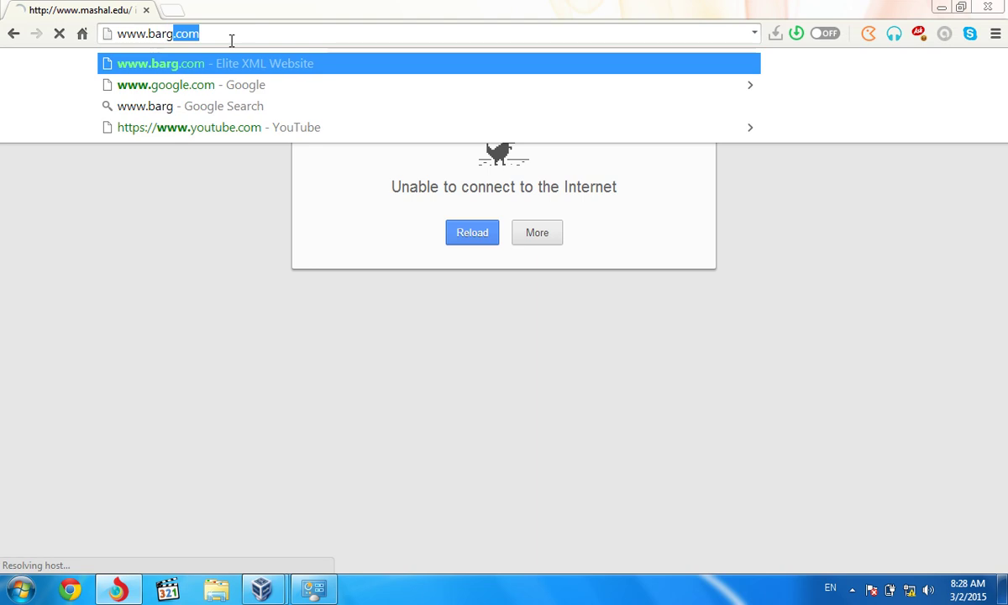
key("Return")
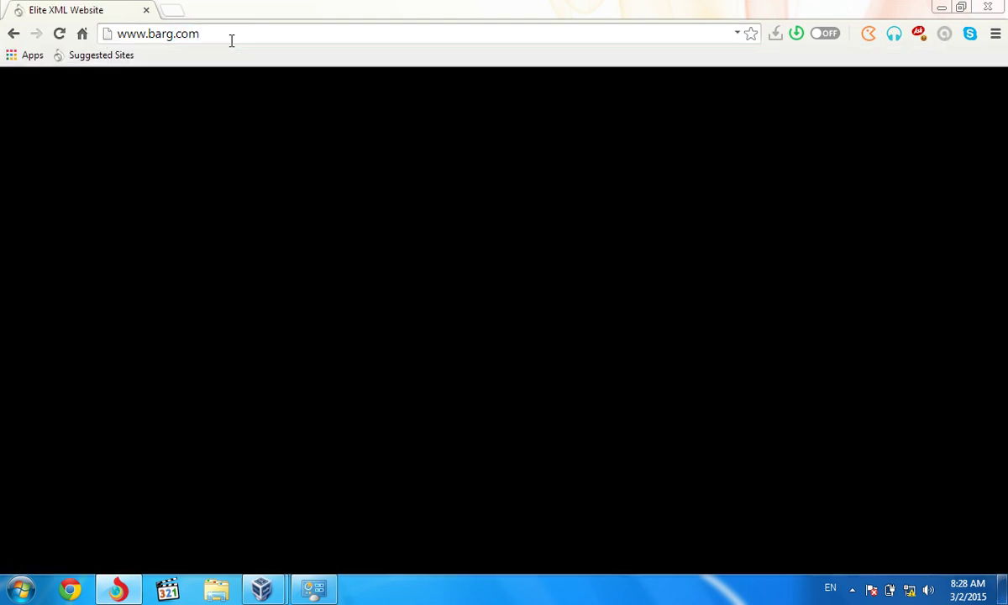